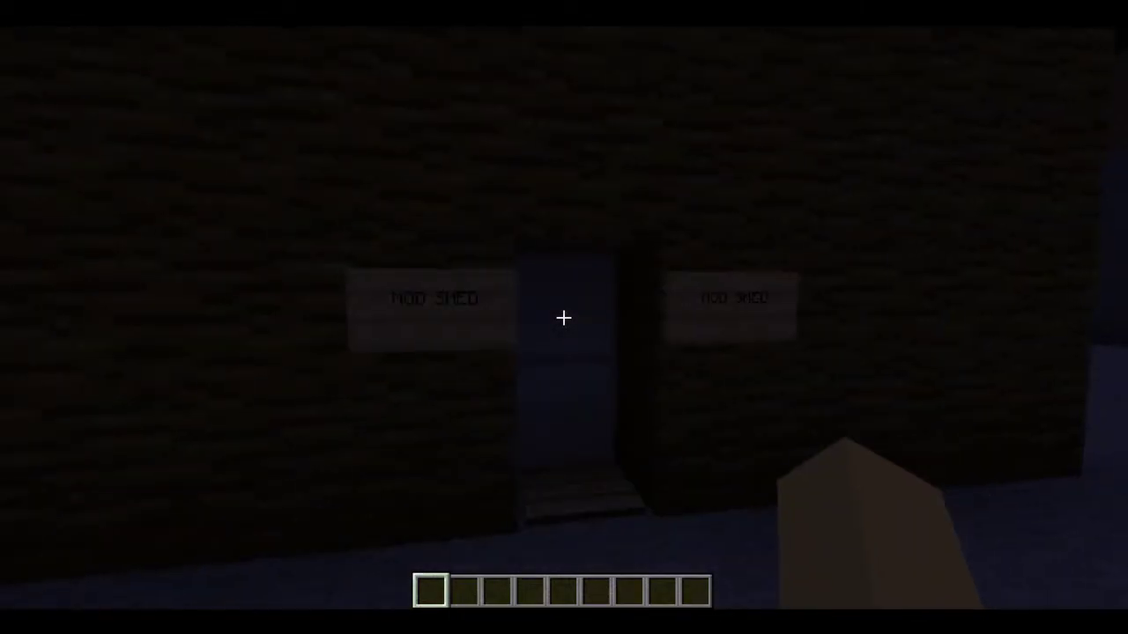
- Enter the mod shed and walk up to the Too Many Items sign above the chest
key("w")
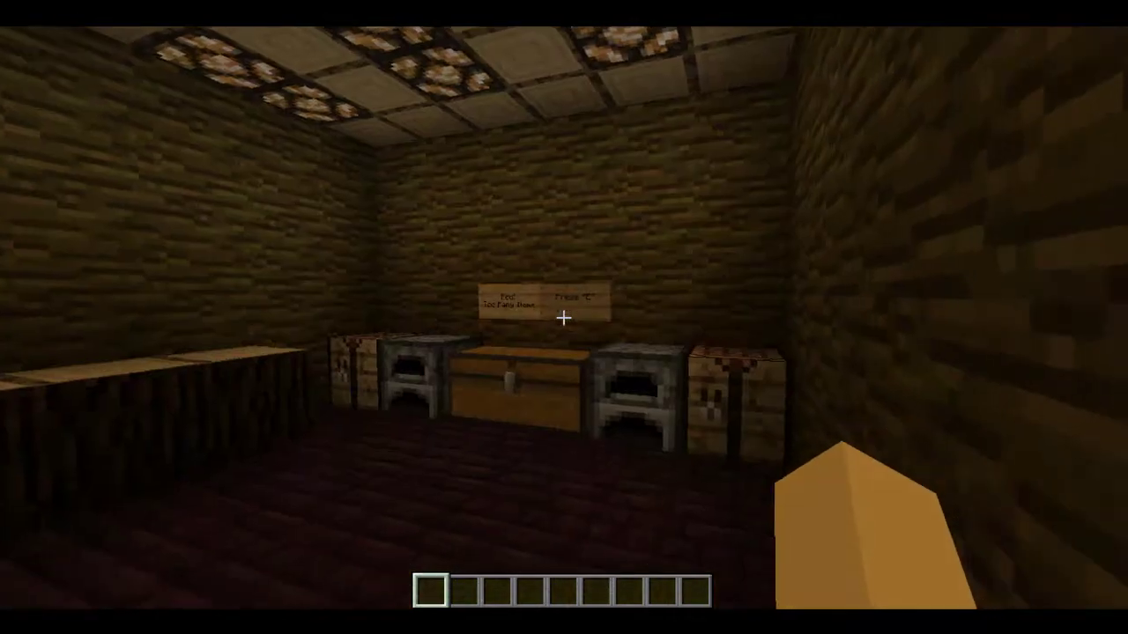
key("w")
key("w")
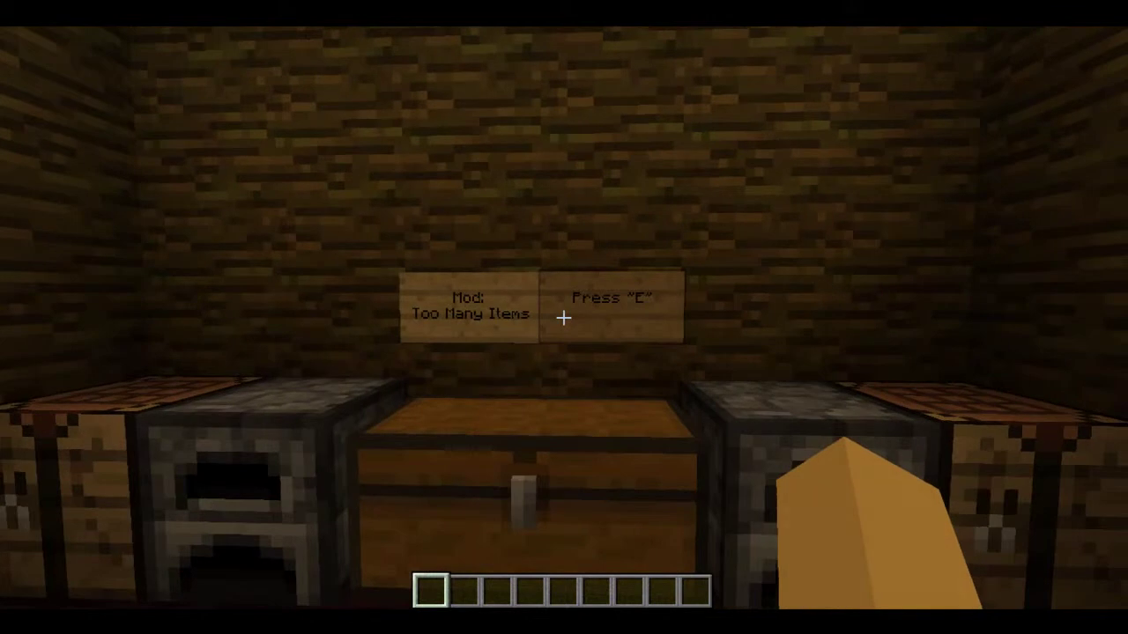
key("a")
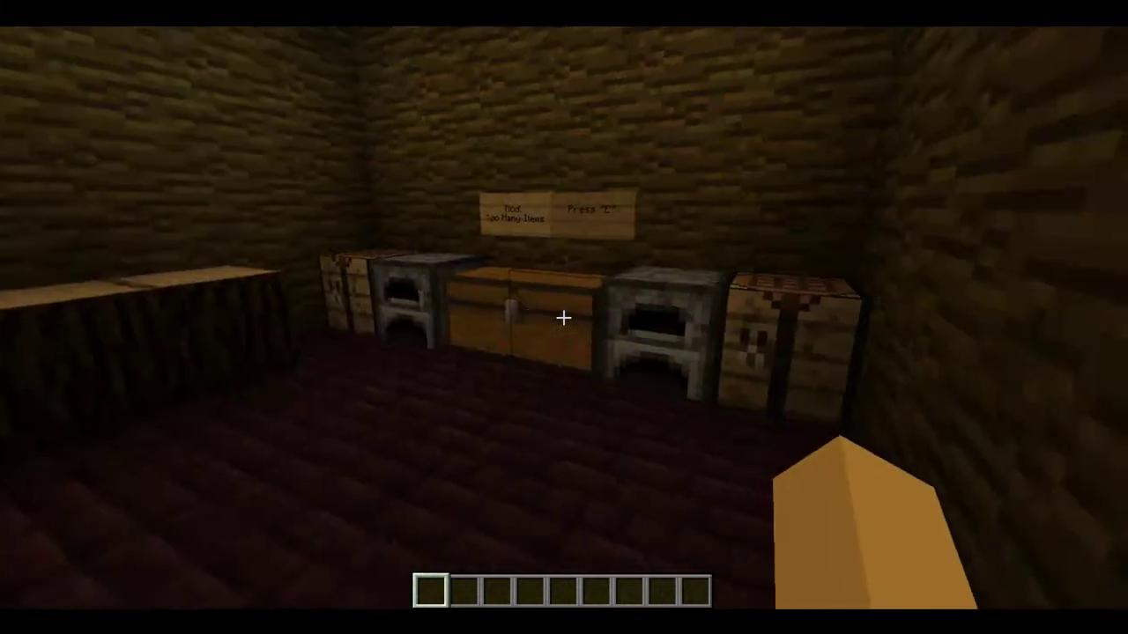
- Look around the mod shed's interior, including the walls, ceiling, furnaces, crafting tables and chest
key("w")
key("w")
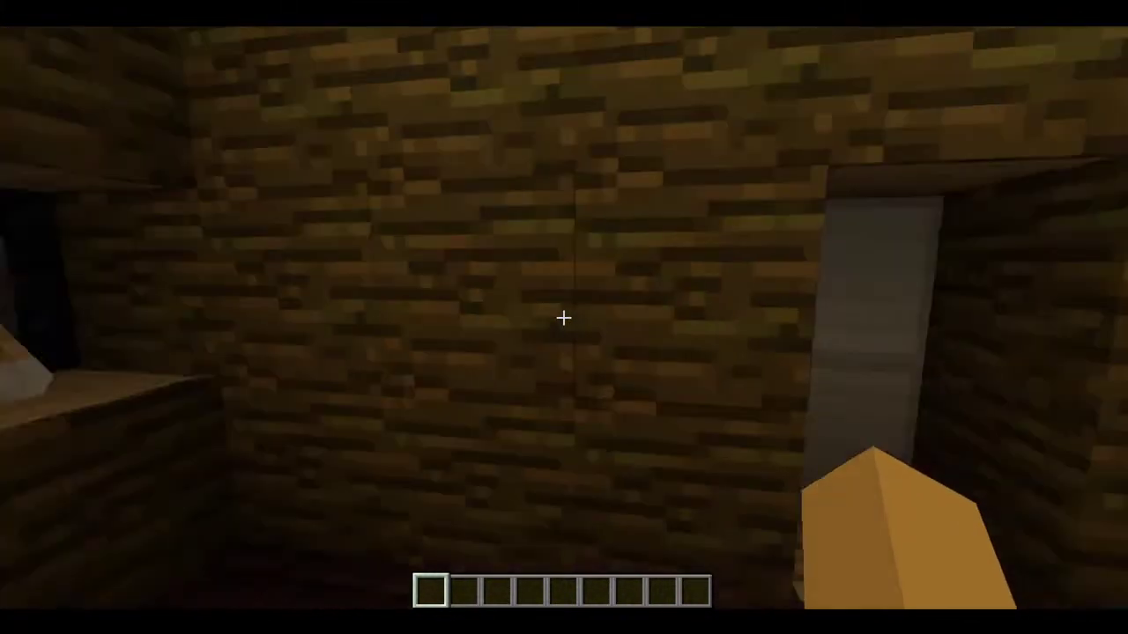
key("d")
key("s")
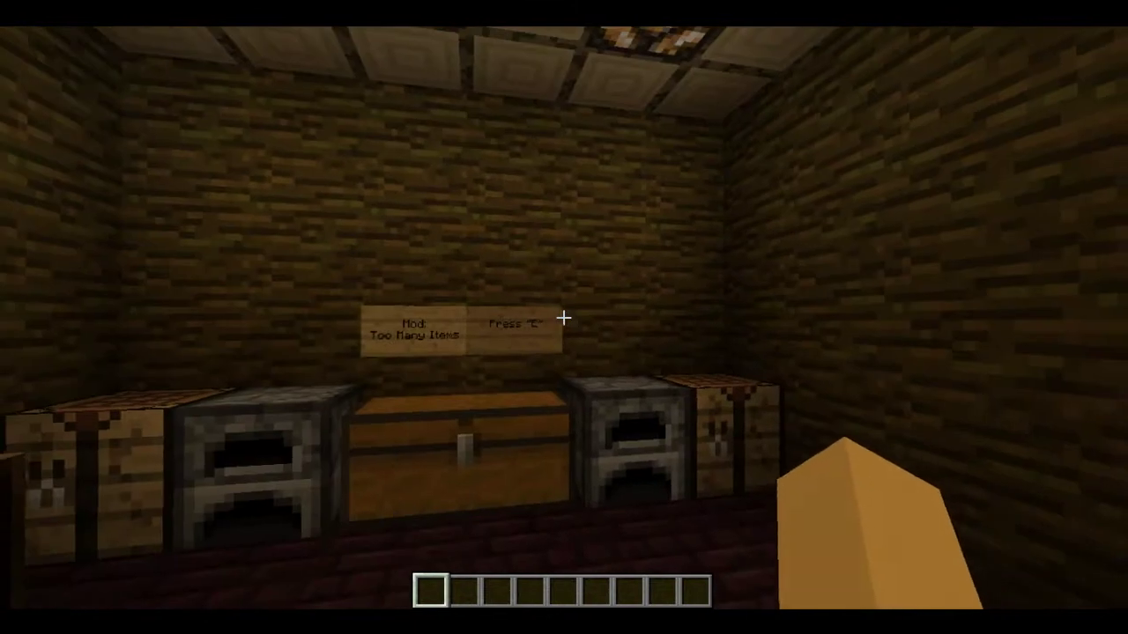
key("s")
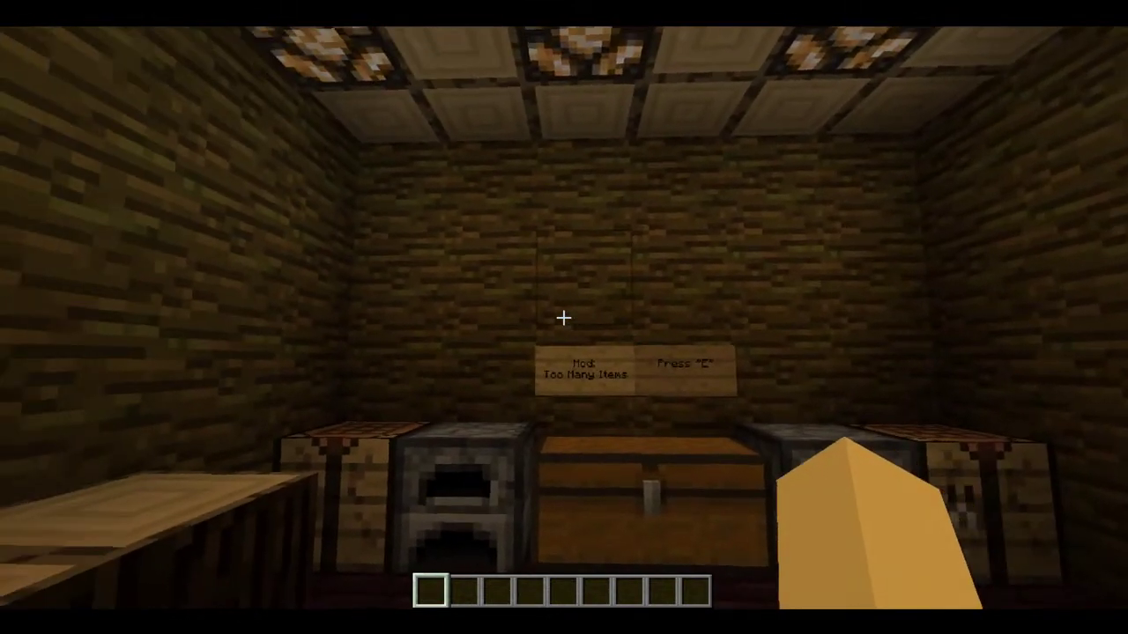
key("w")
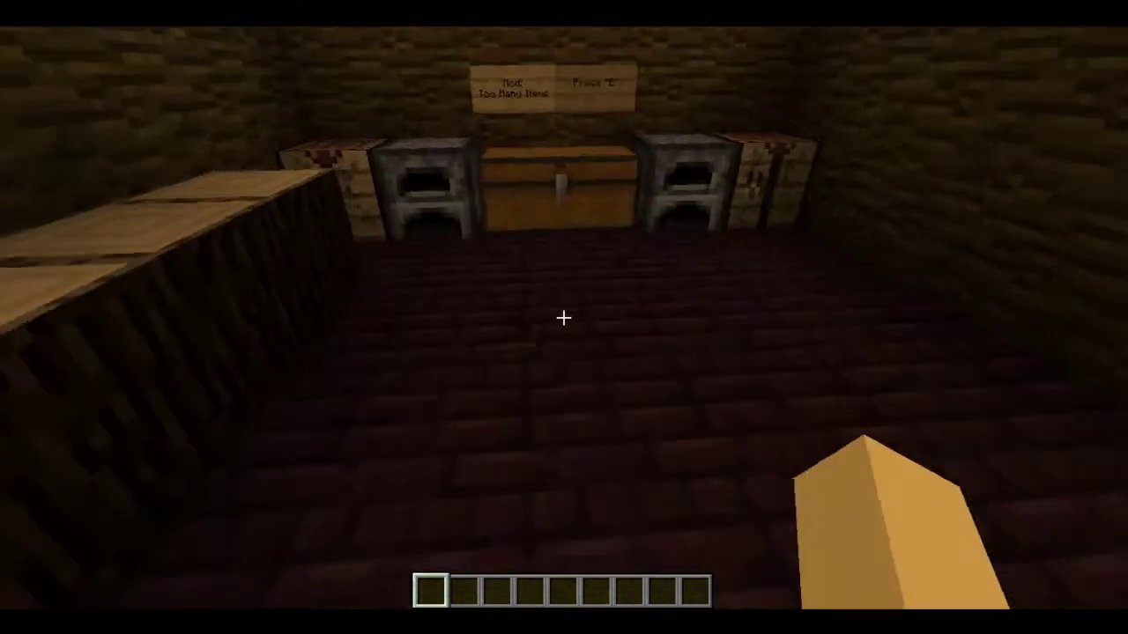
key("s")
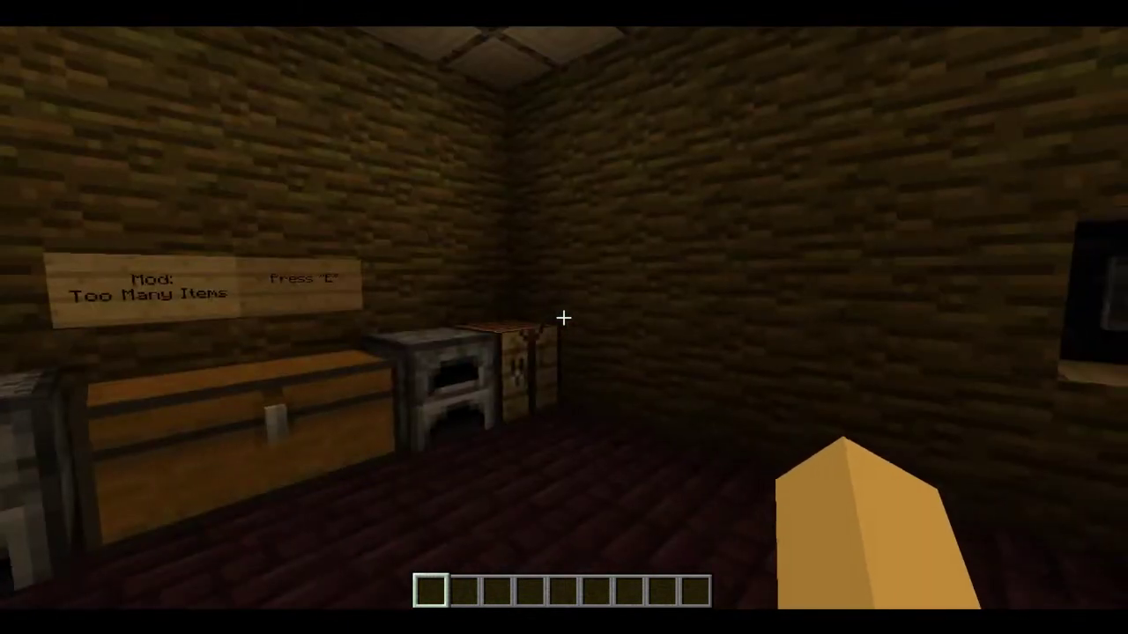
key("w")
key("s")
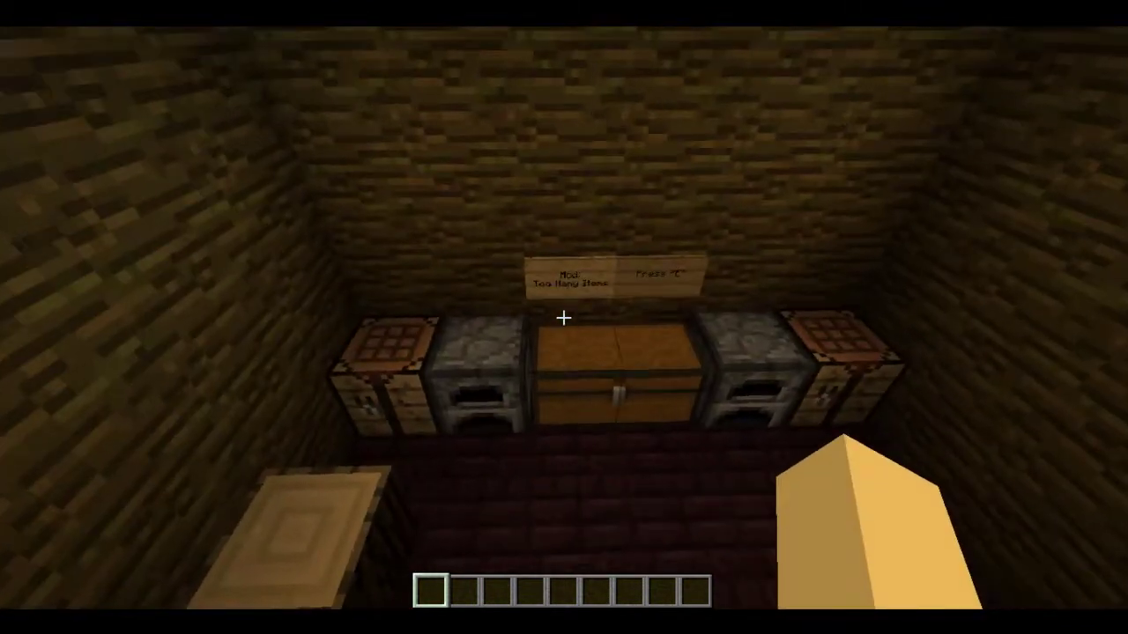
key("w")
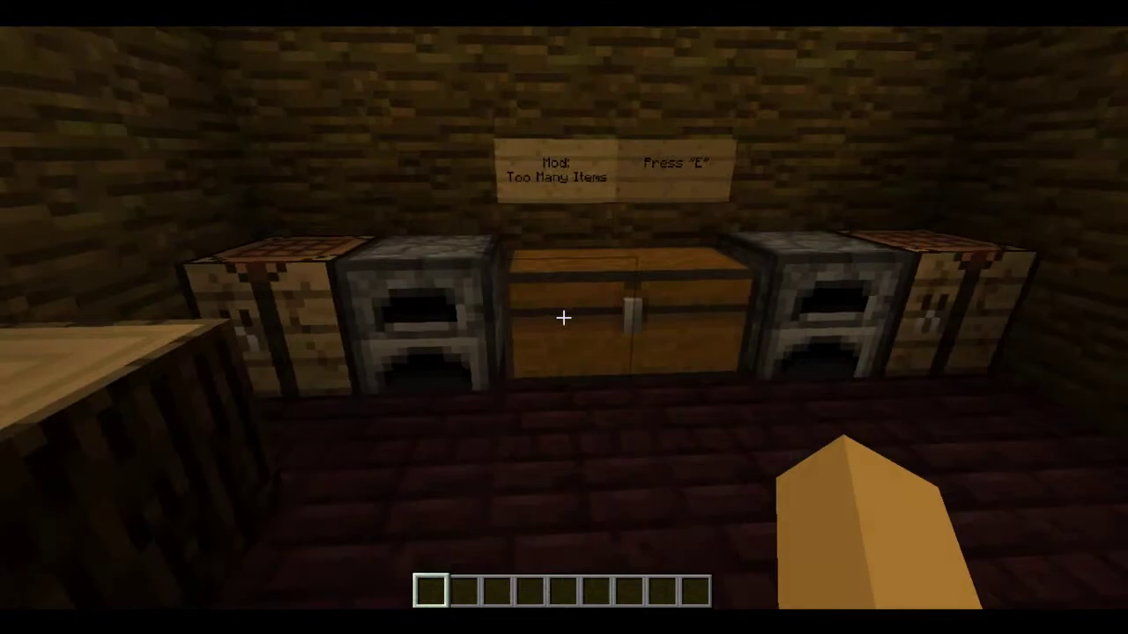
- Check the large chest between the furnaces and return to the Too Many Items sign
right_click(564, 317)
key("e")
key("w")
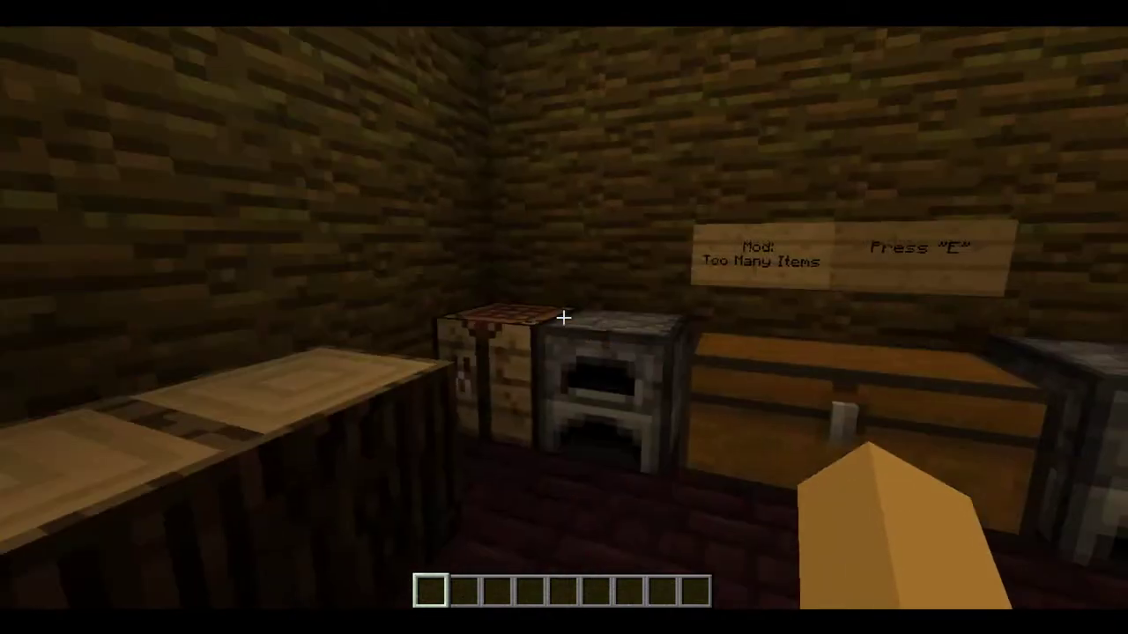
key("w")
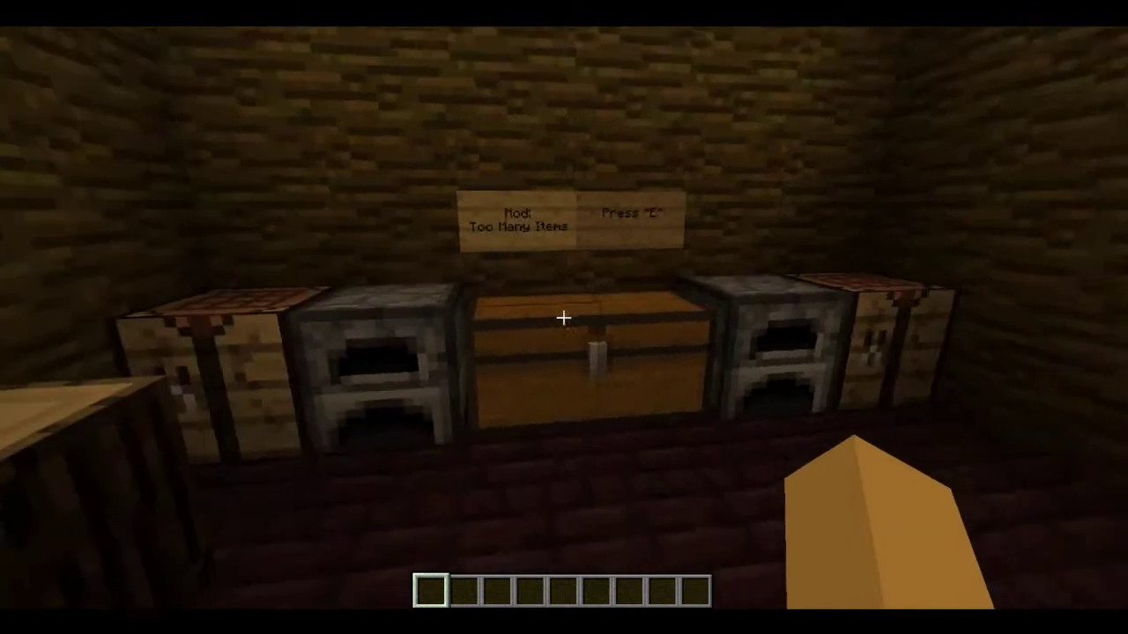
key("w")
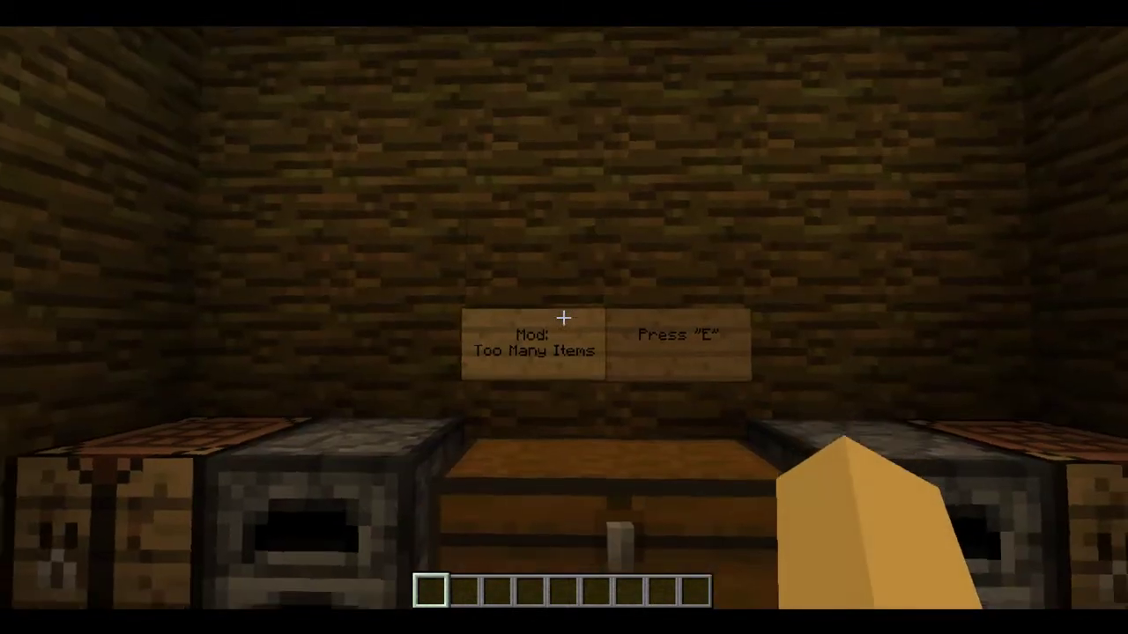
key("w")
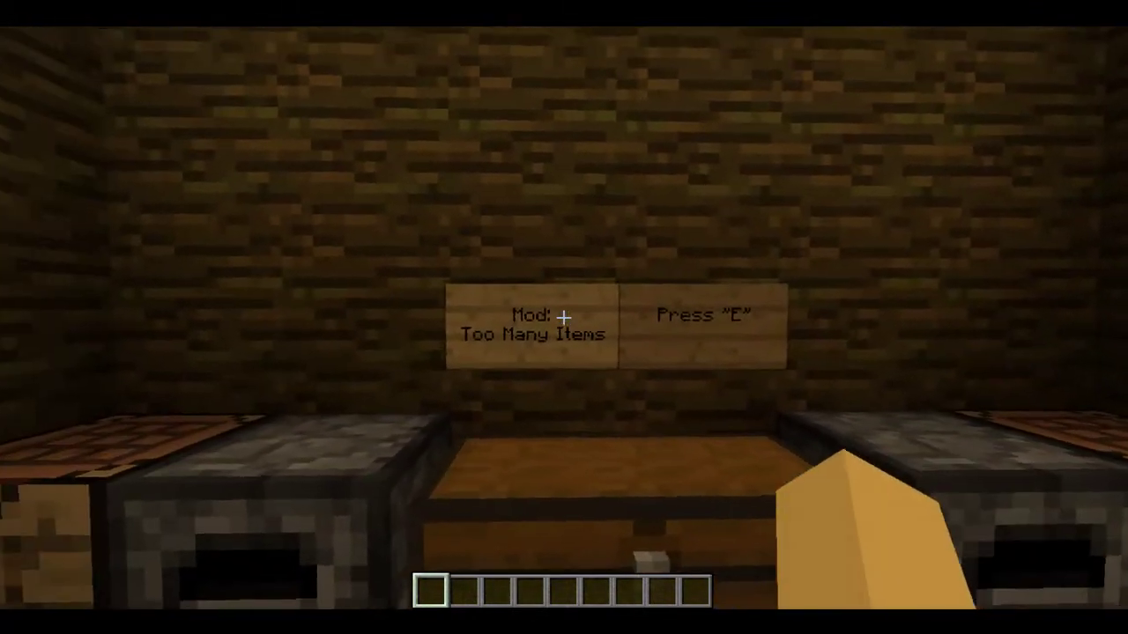
- Open the inventory with the TooManyItems overlay shown and browse both pages of its item list
key("e")
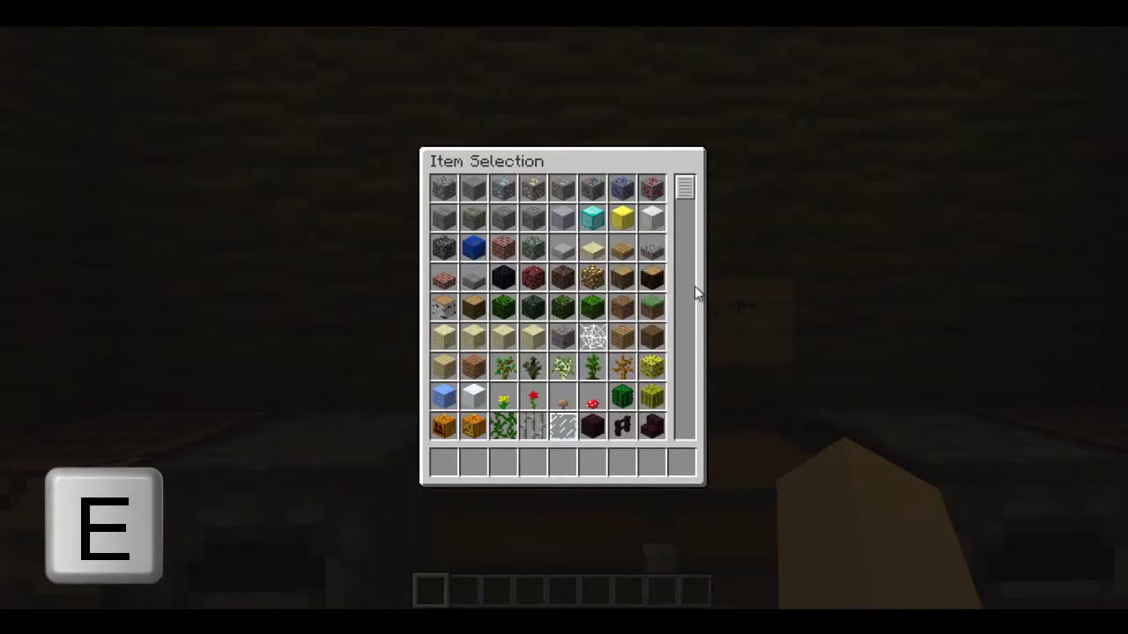
key("o")
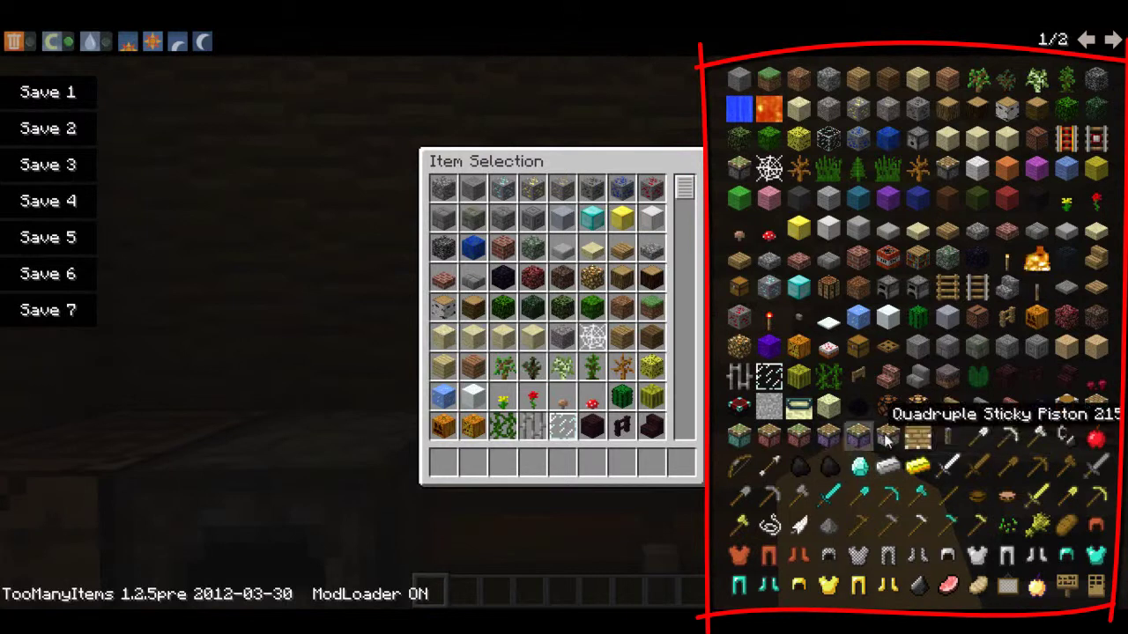
left_click(1112, 39)
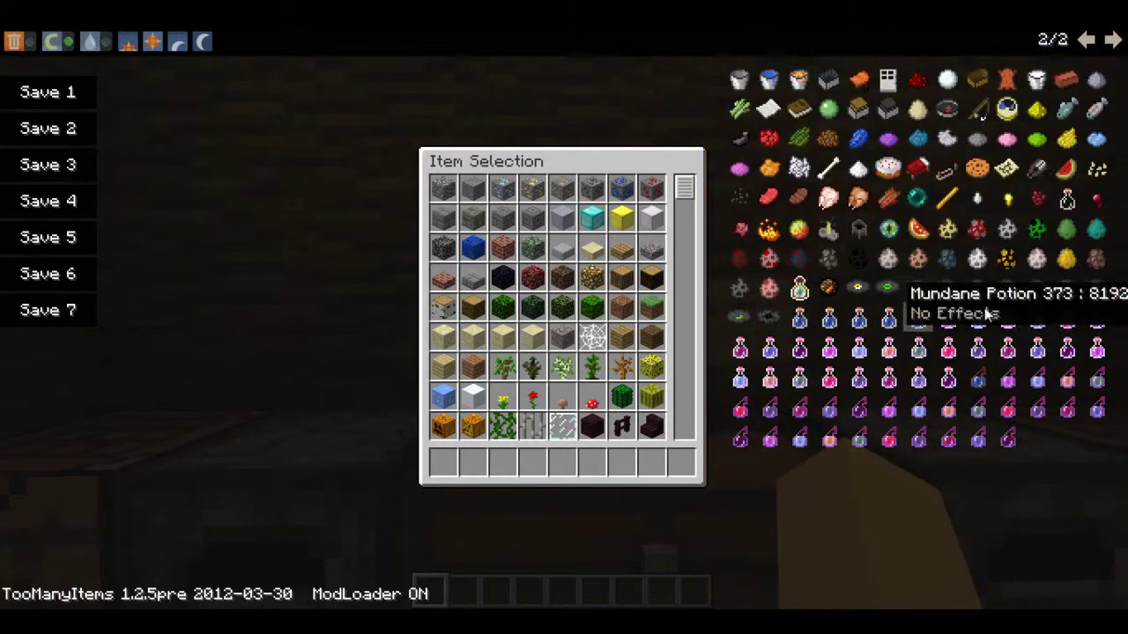
left_click(1112, 41)
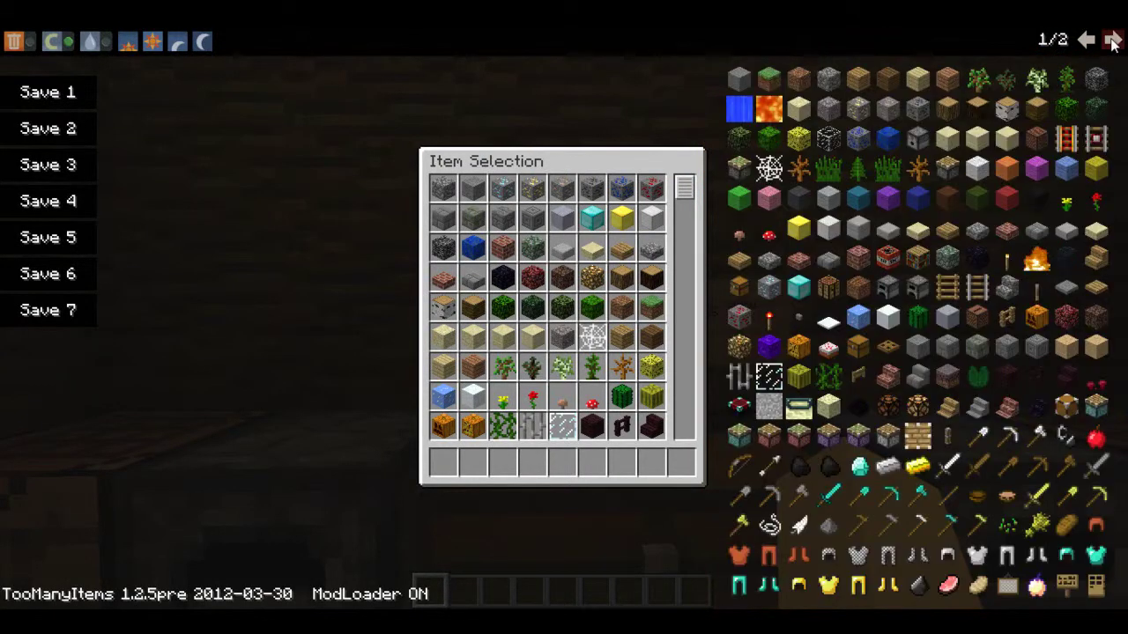
left_click(1113, 41)
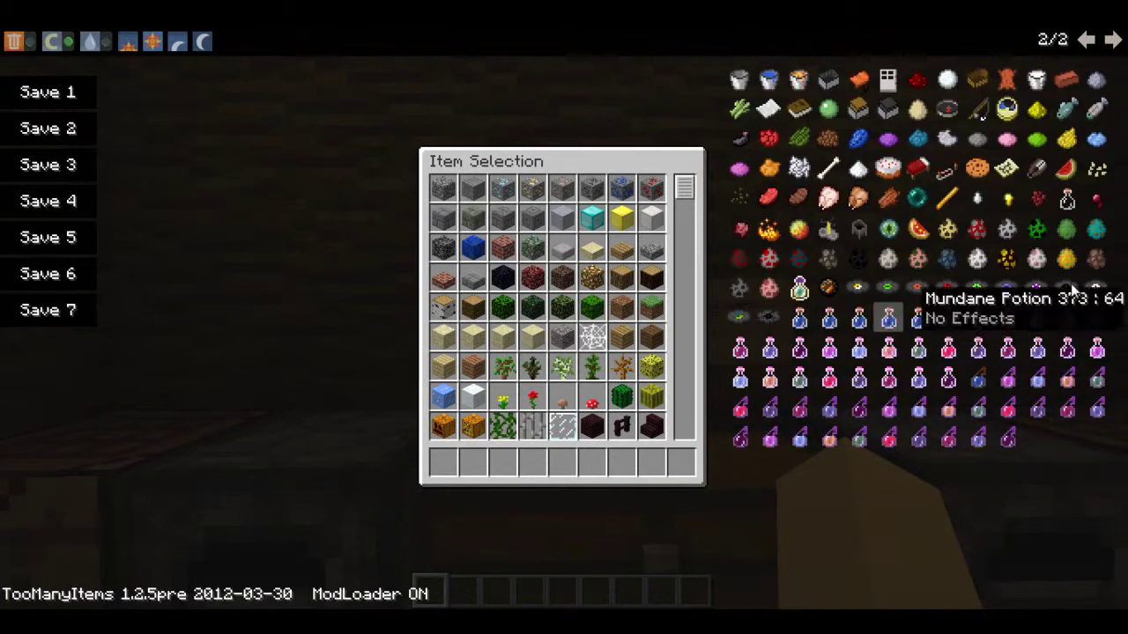
right_click(1119, 42)
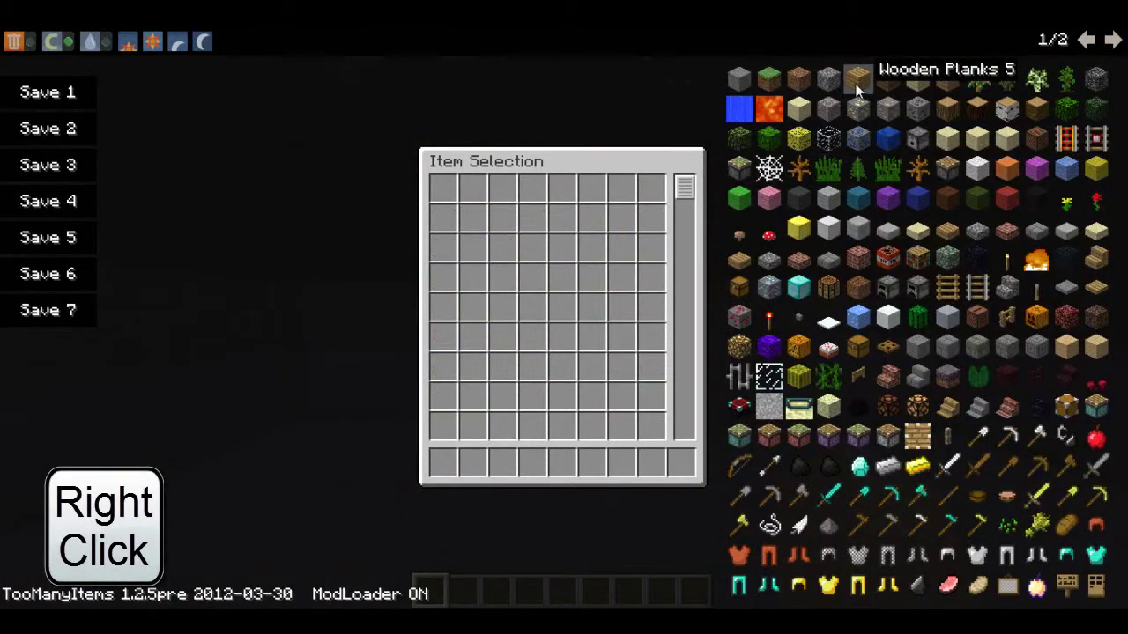
- Add Wooden Planks from the TooManyItems list to the hotbar as a stack of 64 and a stack of 111
key("e")
key("e")
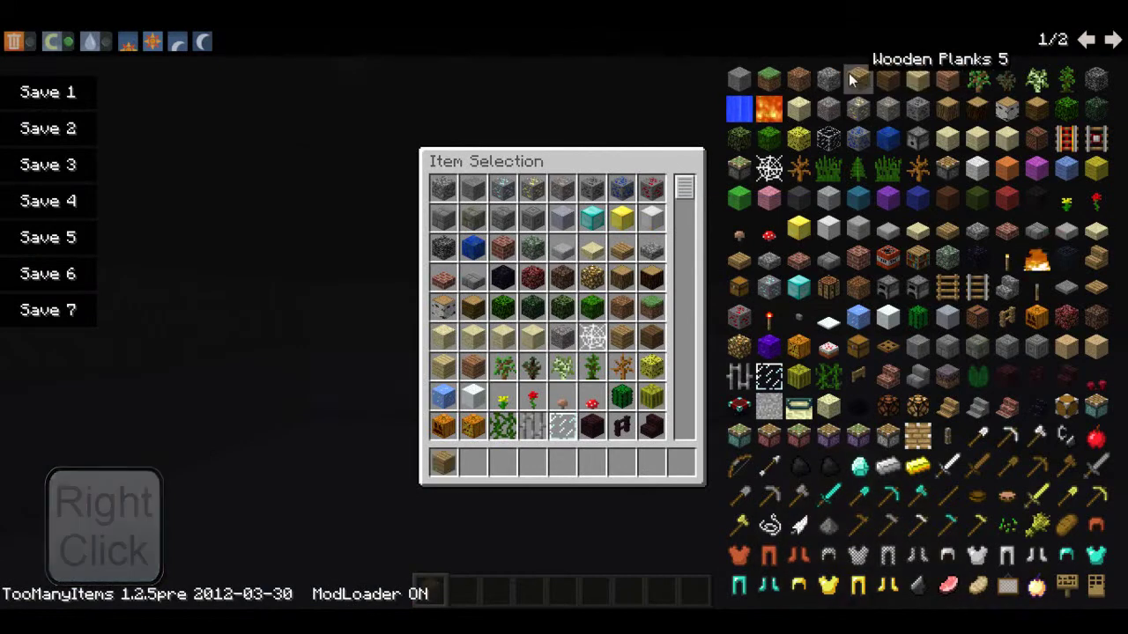
left_click(851, 80)
left_click(851, 80)
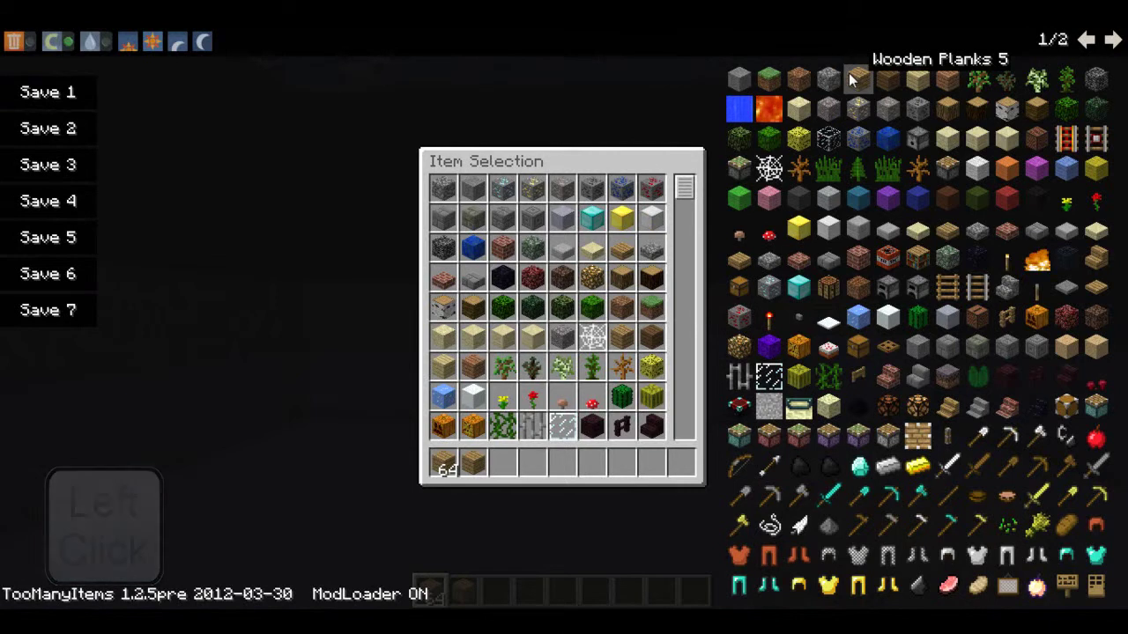
left_click(851, 80, "shift")
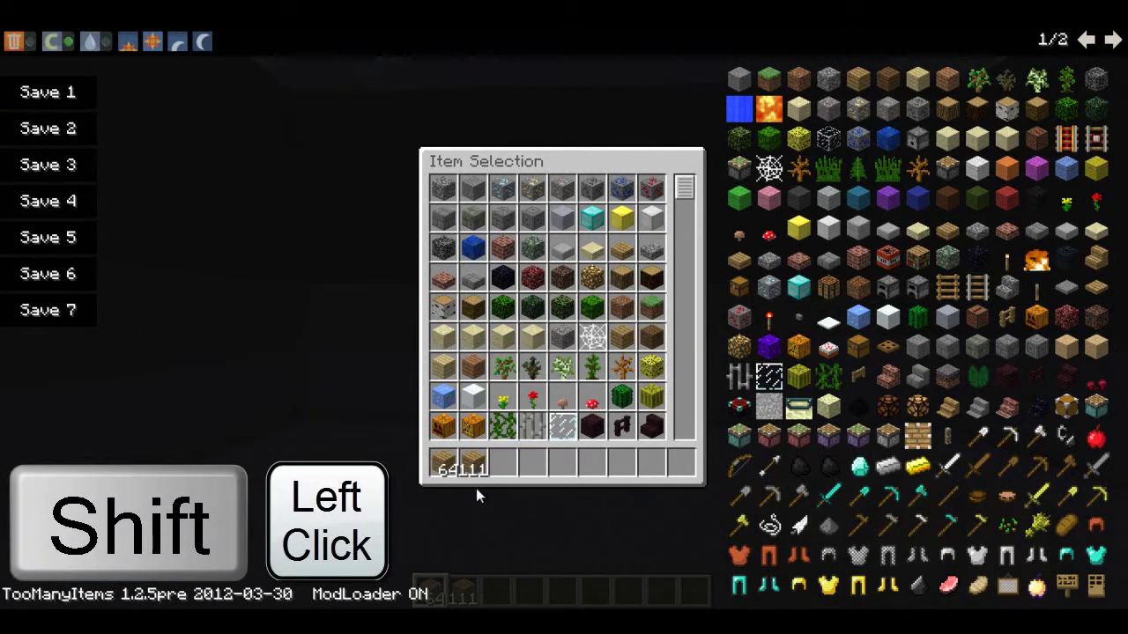
key("e")
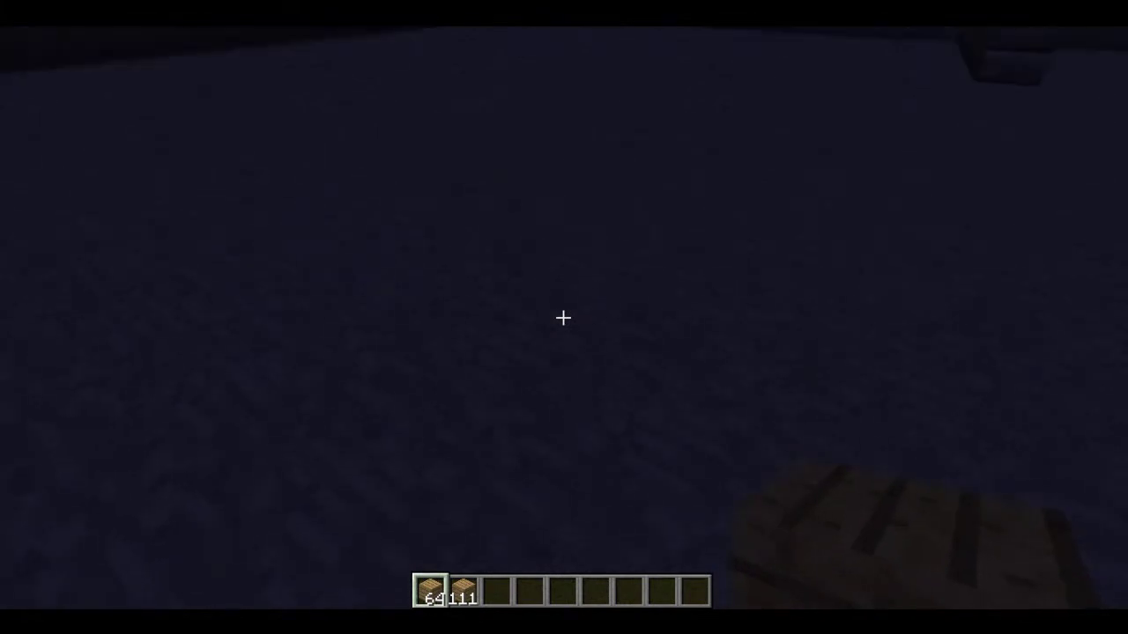
- Switch to survival mode and place six Wooden Planks on the ground from the stack of 64
key("e")
left_click(60, 46)
key("e")
right_click(563, 318)
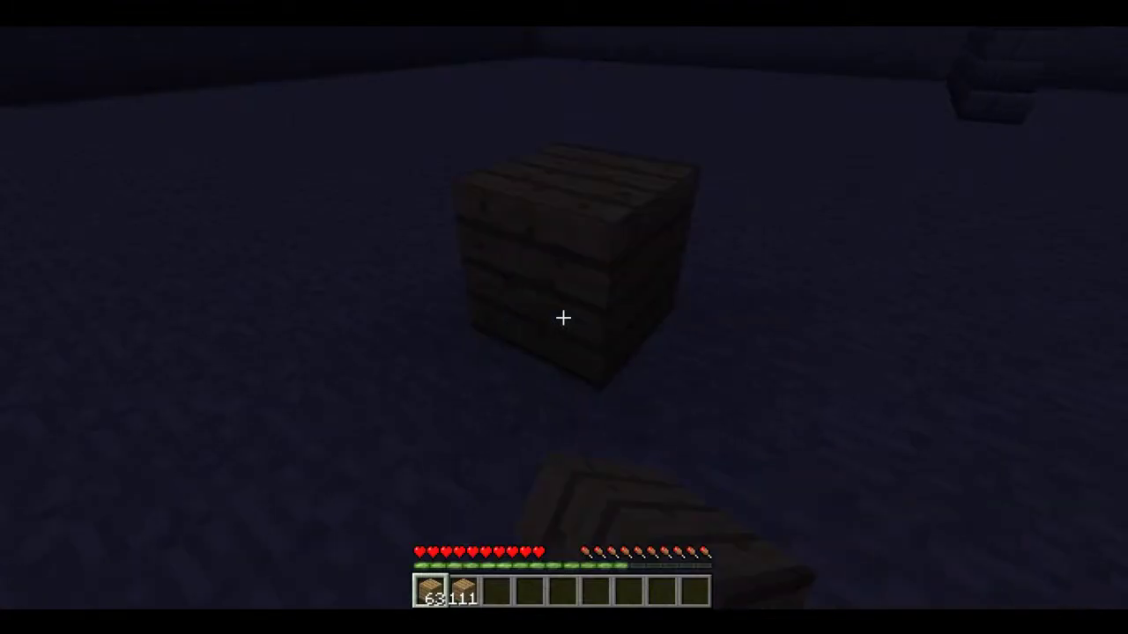
right_click(563, 317)
right_click(563, 318)
right_click(563, 317)
right_click(563, 317)
right_click(563, 317)
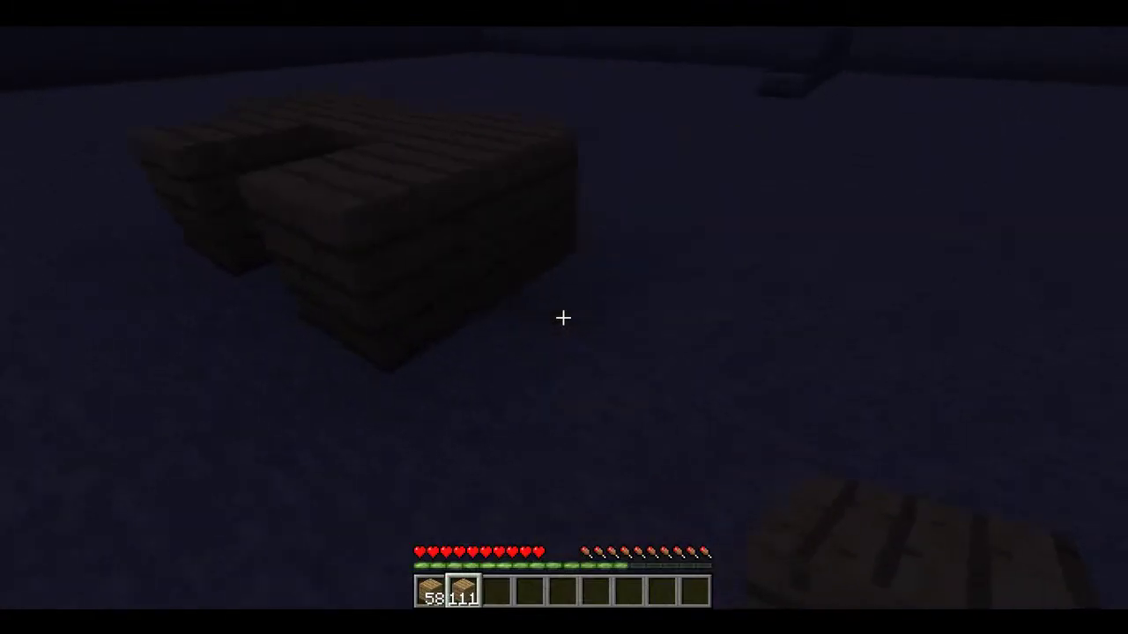
- Place more Wooden Planks around the existing ones using the stack of 111
key("e")
key("e")
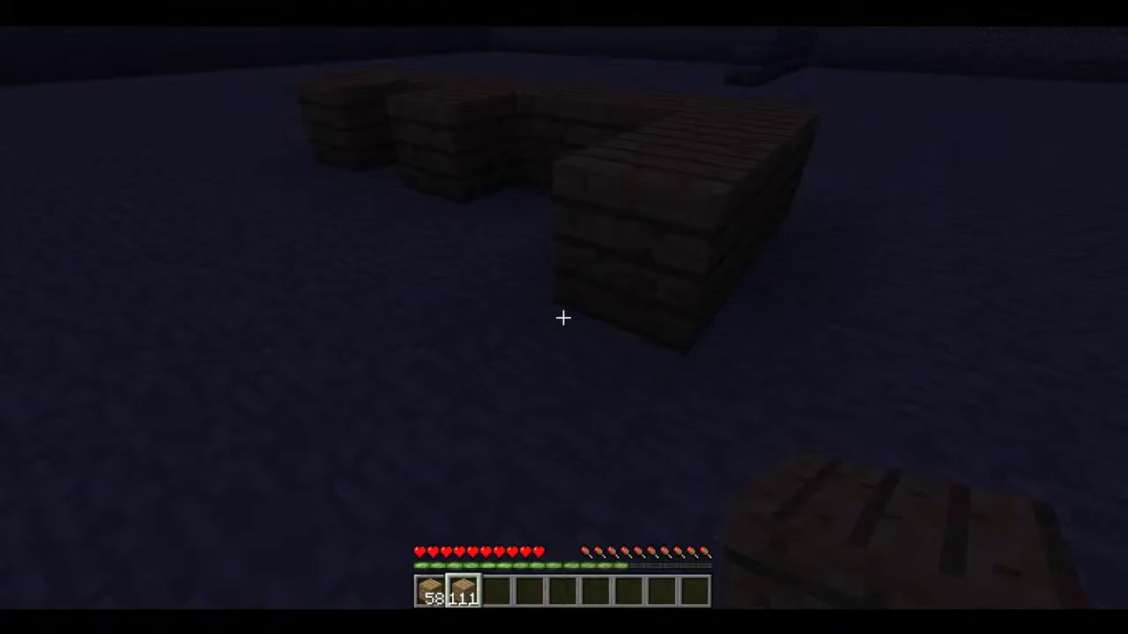
right_click(563, 317)
right_click(563, 317)
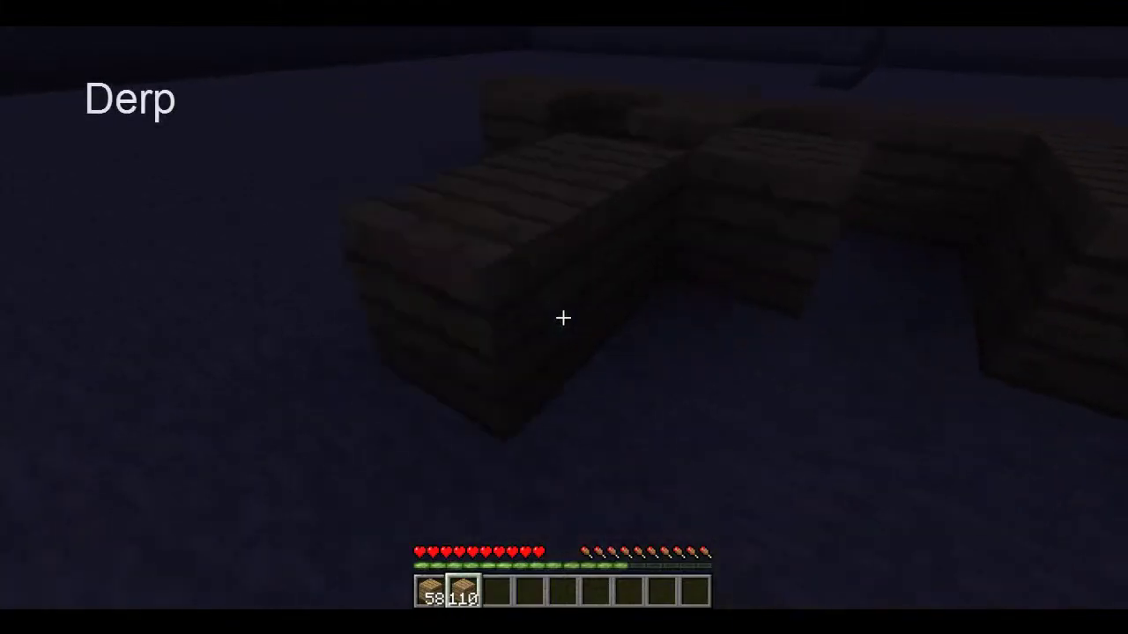
right_click(563, 317)
right_click(563, 317)
right_click(563, 317)
right_click(563, 317)
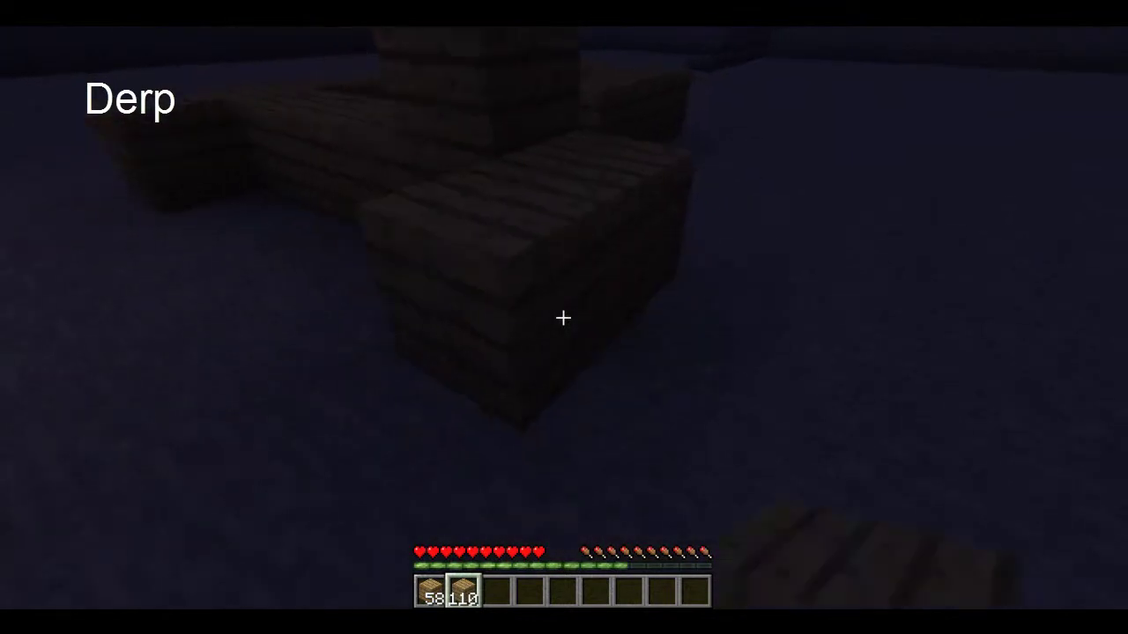
right_click(563, 317)
right_click(562, 317)
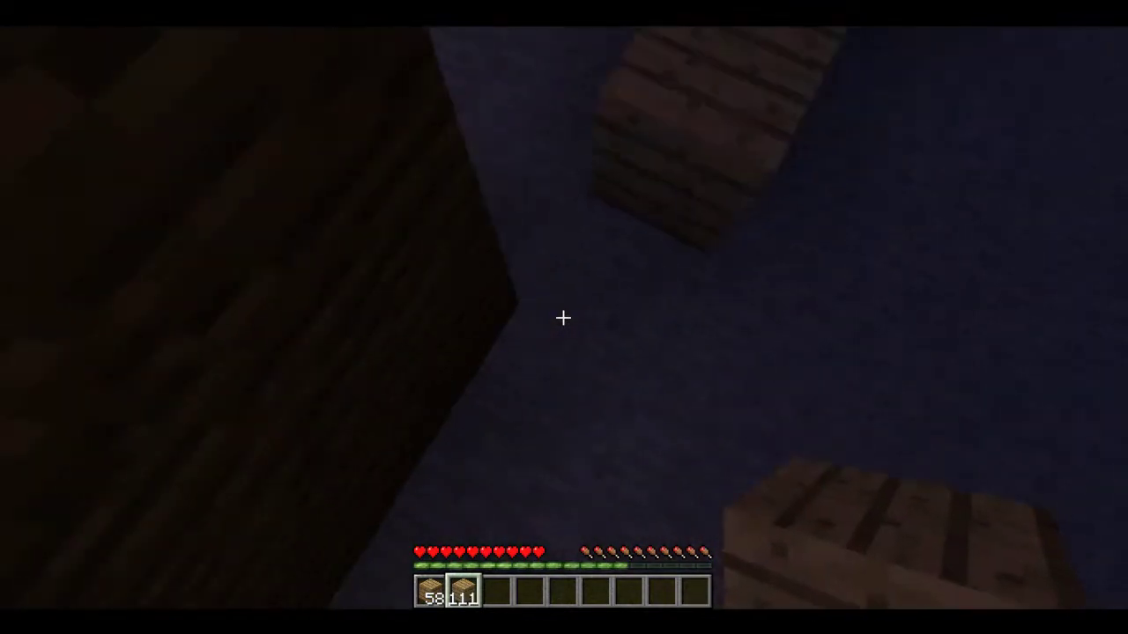
right_click(563, 317)
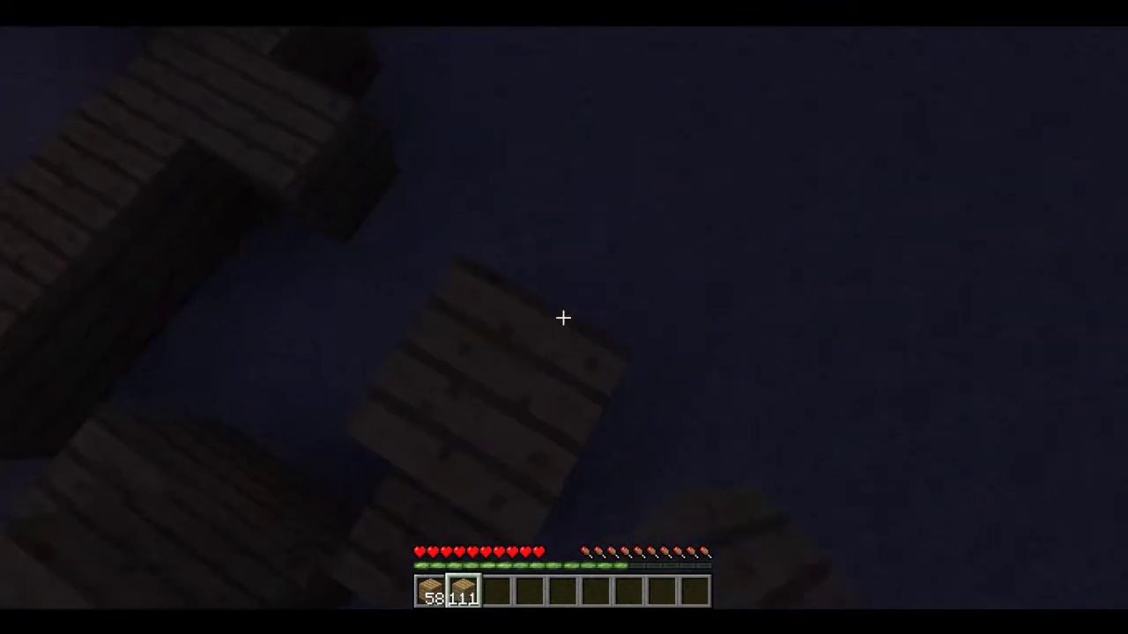
- Switch back to creative mode and check the item ID of Wooden Planks in the TooManyItems list
key("e")
left_click(54, 44)
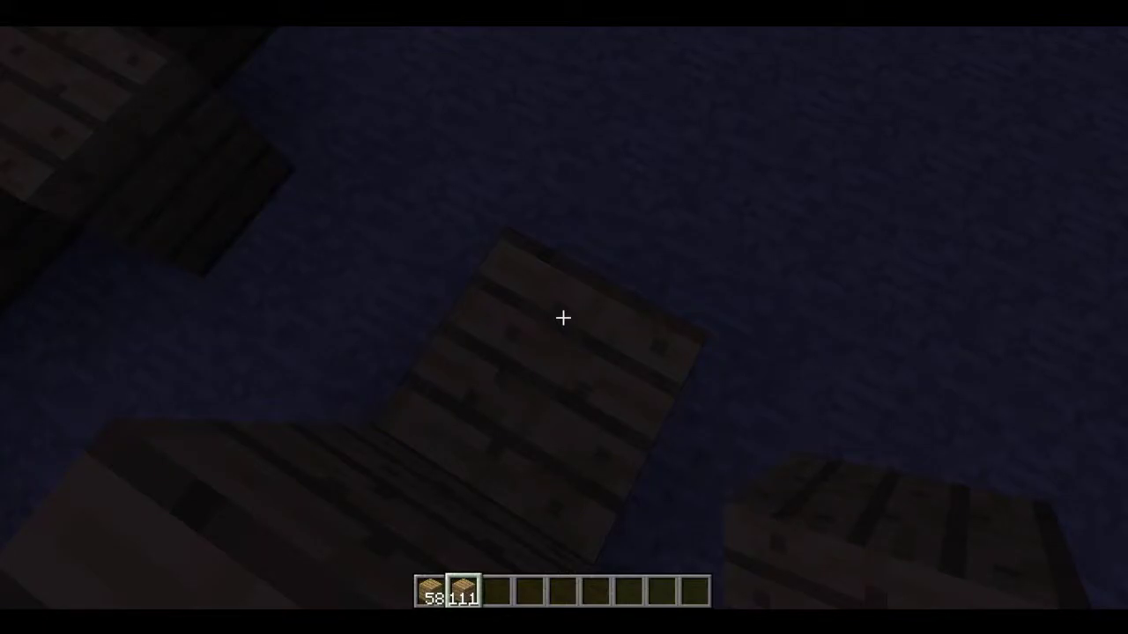
key("e")
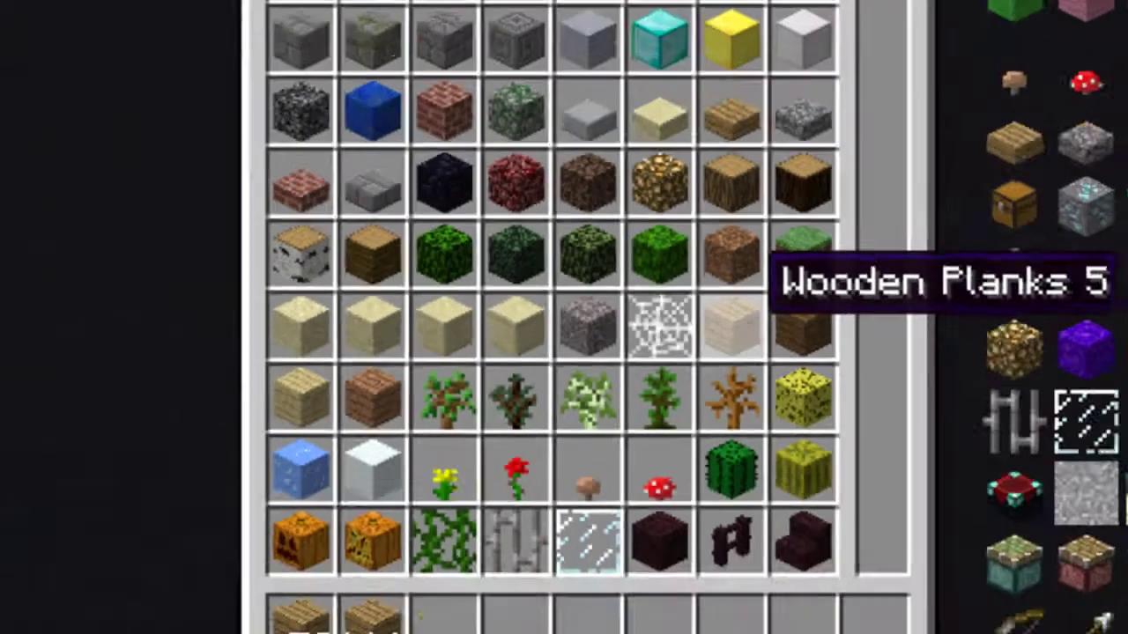
key("e")
- Move past the placed planks toward the open floor of the pit
key("space")
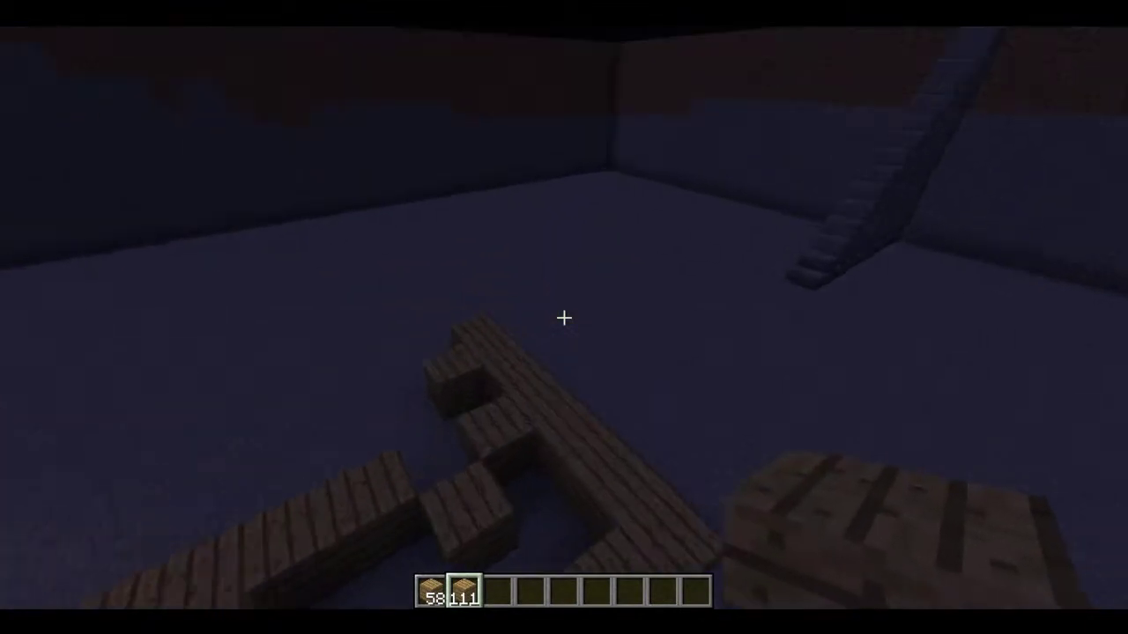
key("w")
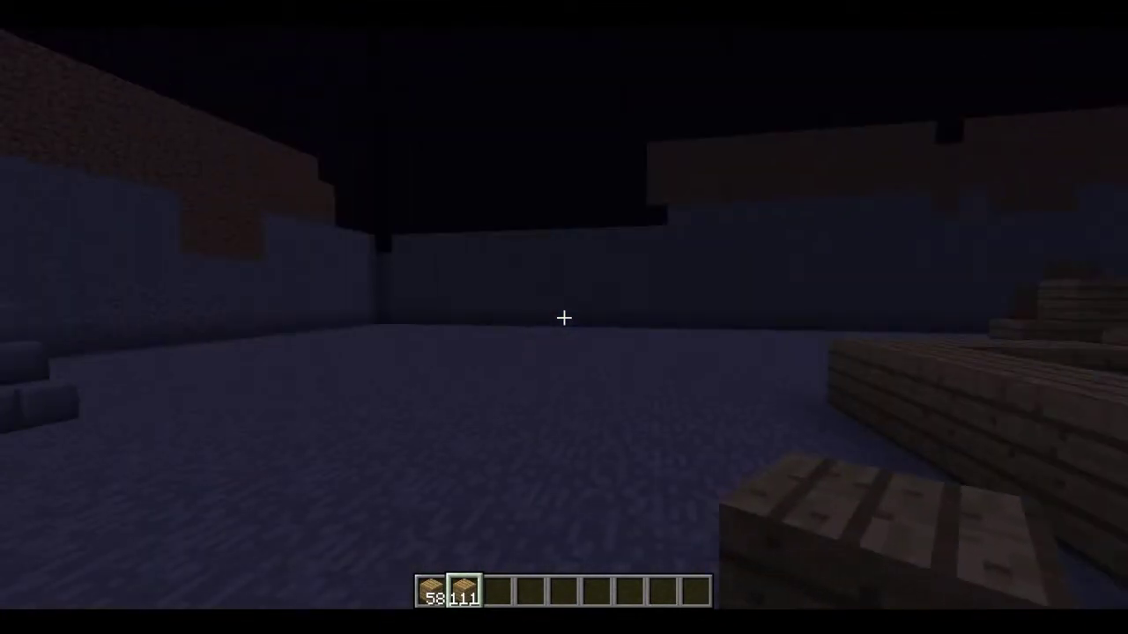
- Remove both Wooden Planks stacks from the hotbar
key("e")
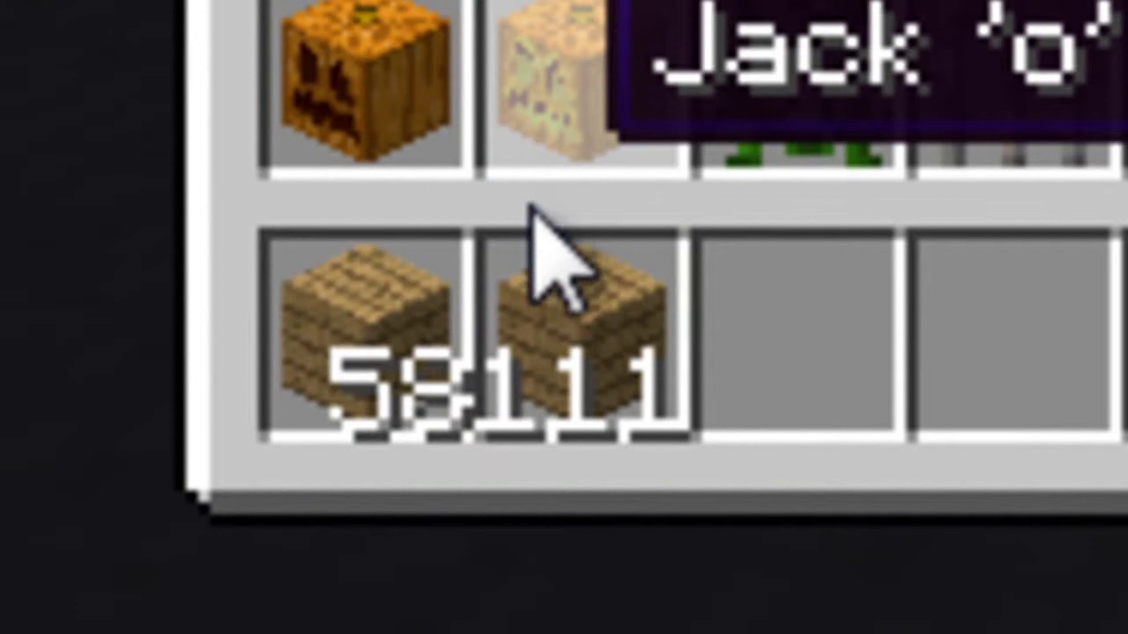
left_click(559, 282)
left_click(348, 317)
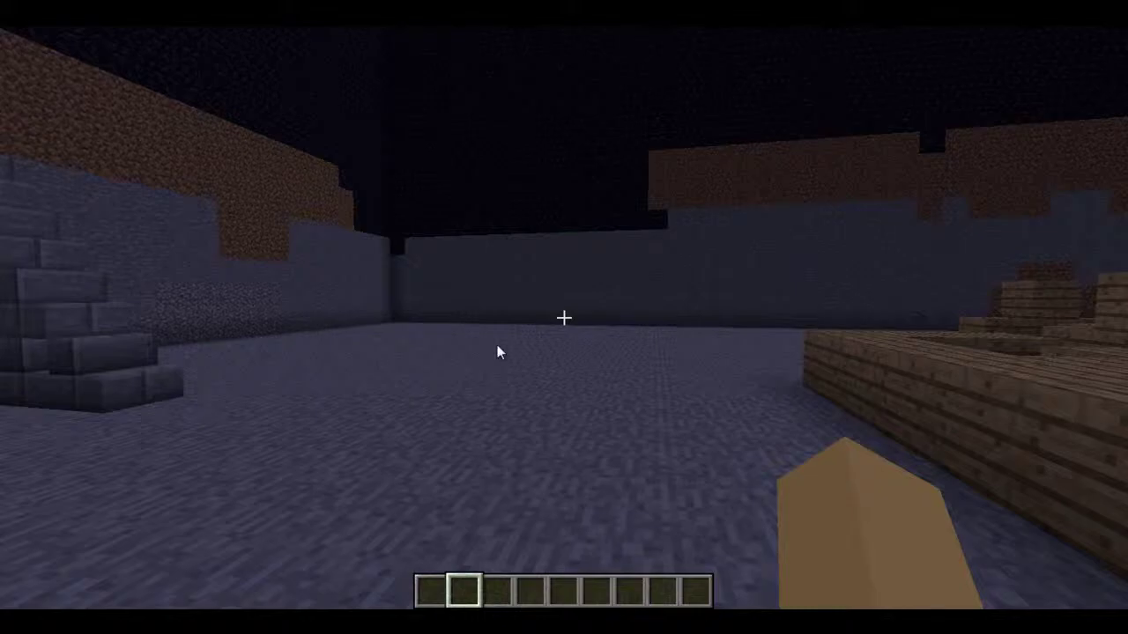
- Turn off creative mode to switch to survival mode and look across the placed planks
key("e")
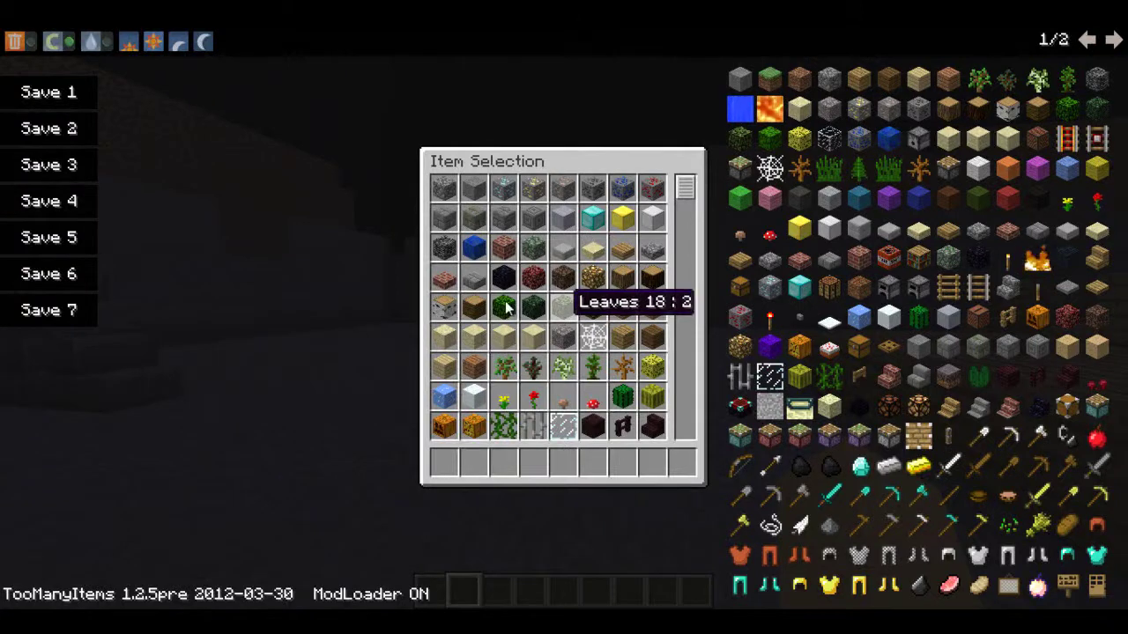
key("e")
key("e")
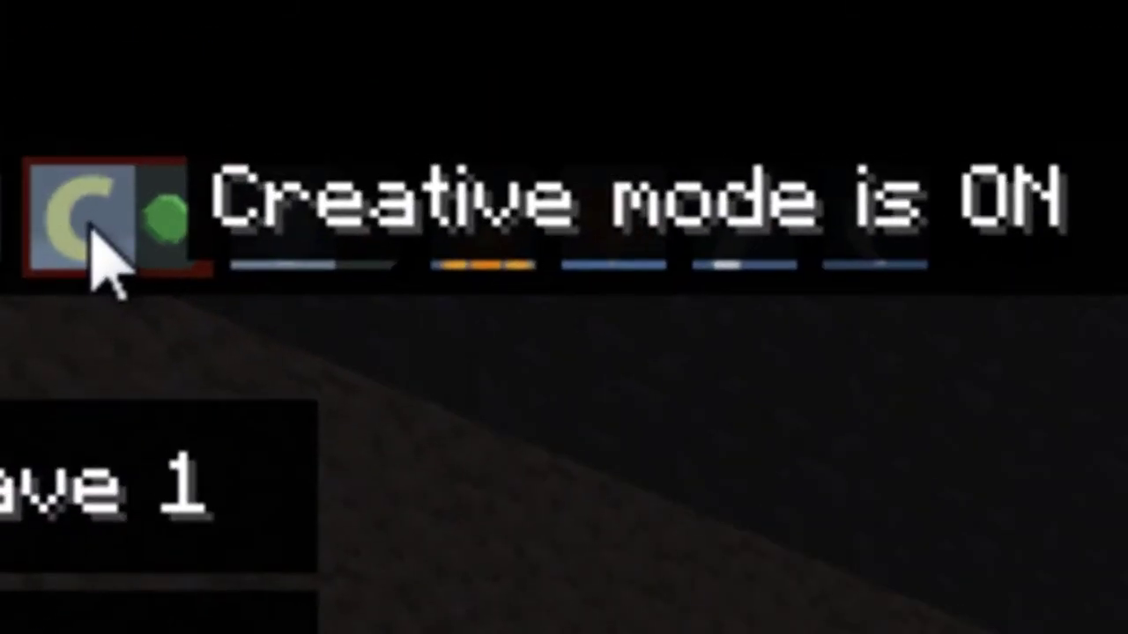
left_click(91, 227)
key("e")
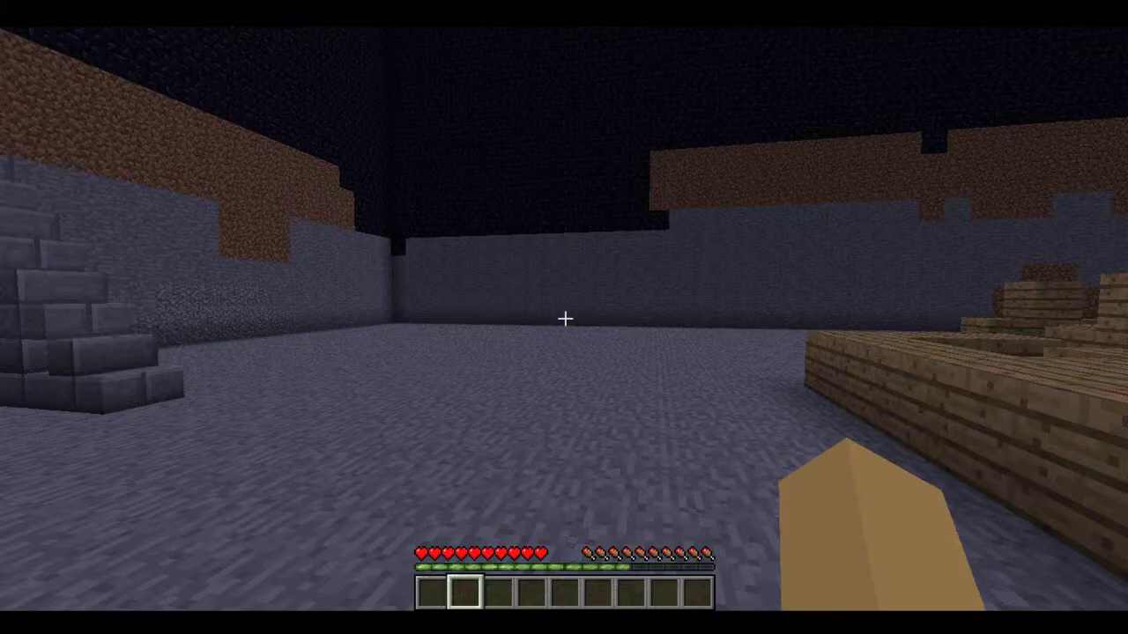
scroll(564, 317, "down", 1)
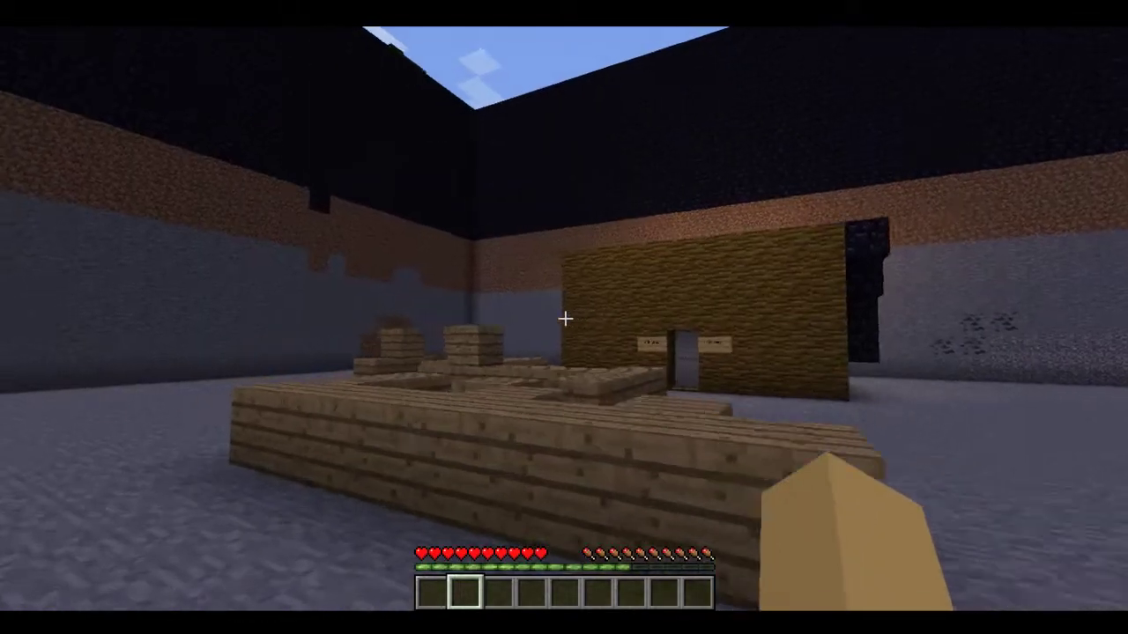
- Switch back to creative mode and turn on rain, looking up at the sky
key("e")
left_click(204, 145)
left_click(337, 161)
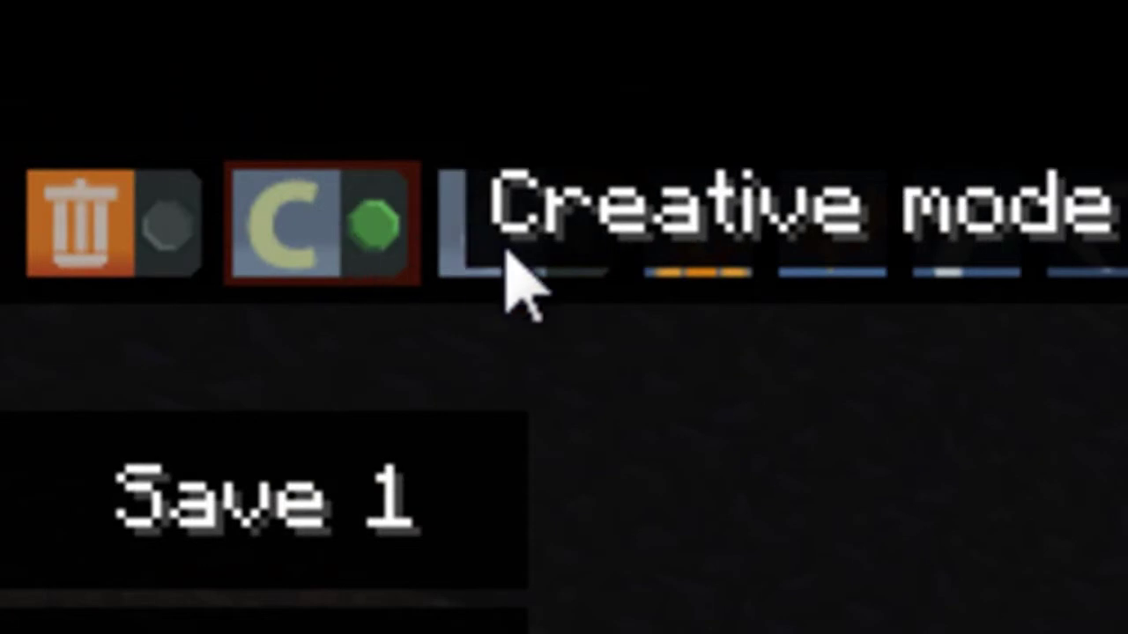
key("e")
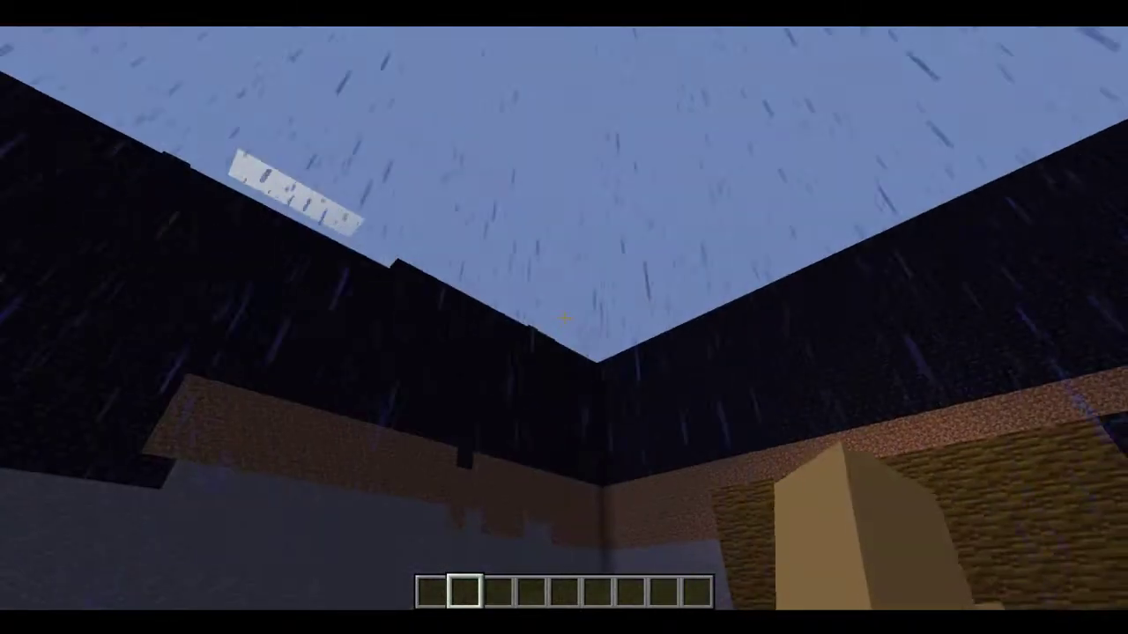
- Turn off the rain, set the time of day to daytime and fly up out of the pit
key("e")
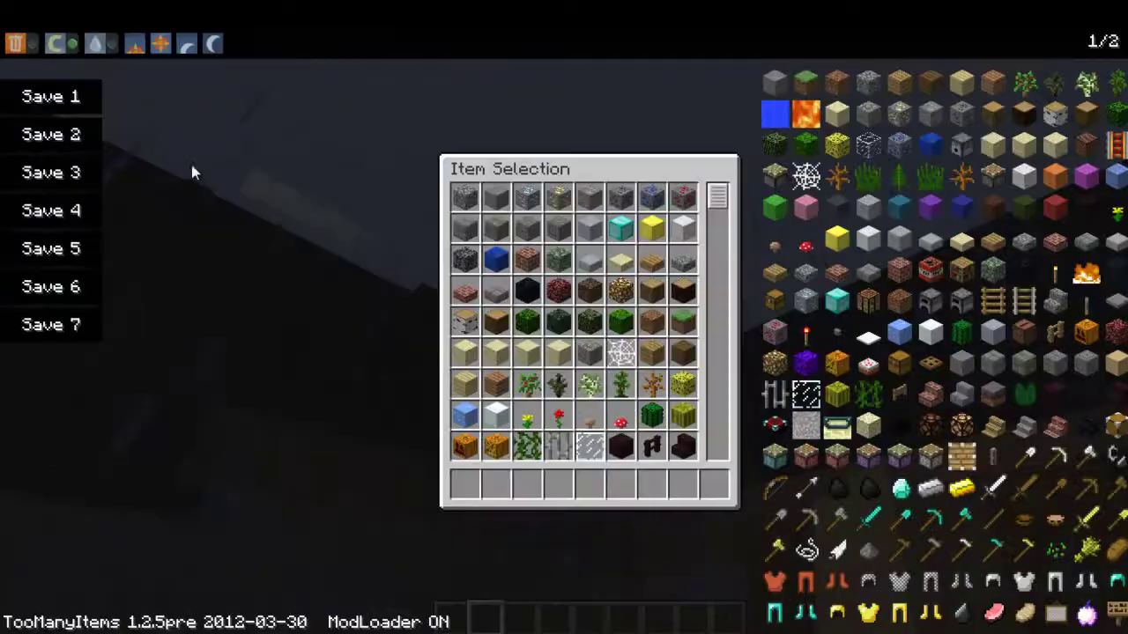
key("e")
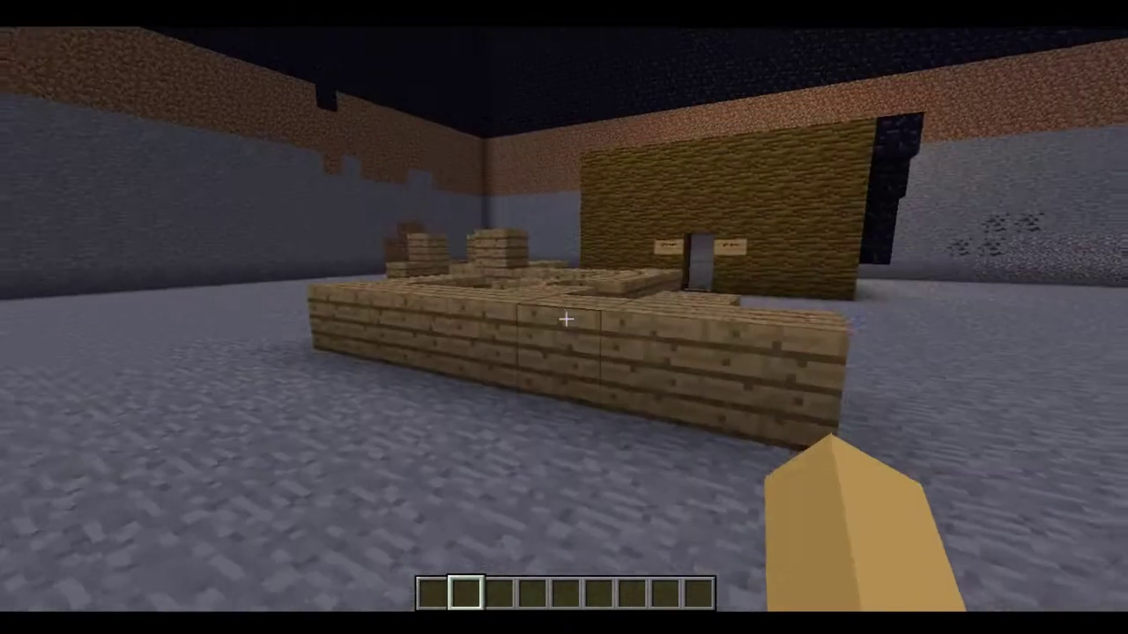
key("e")
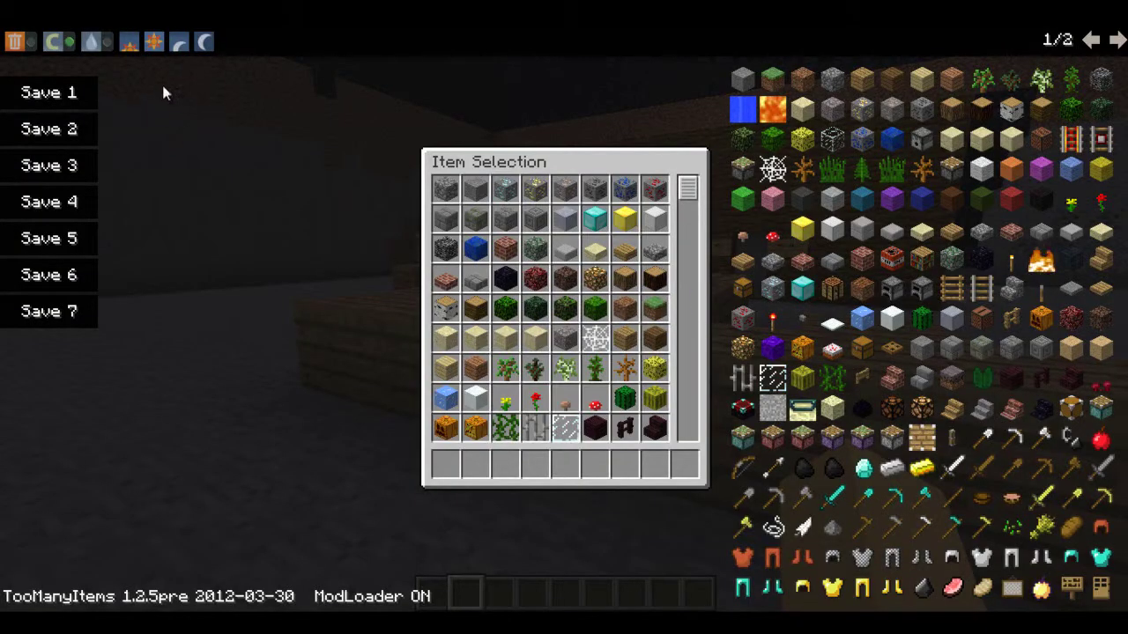
key("e")
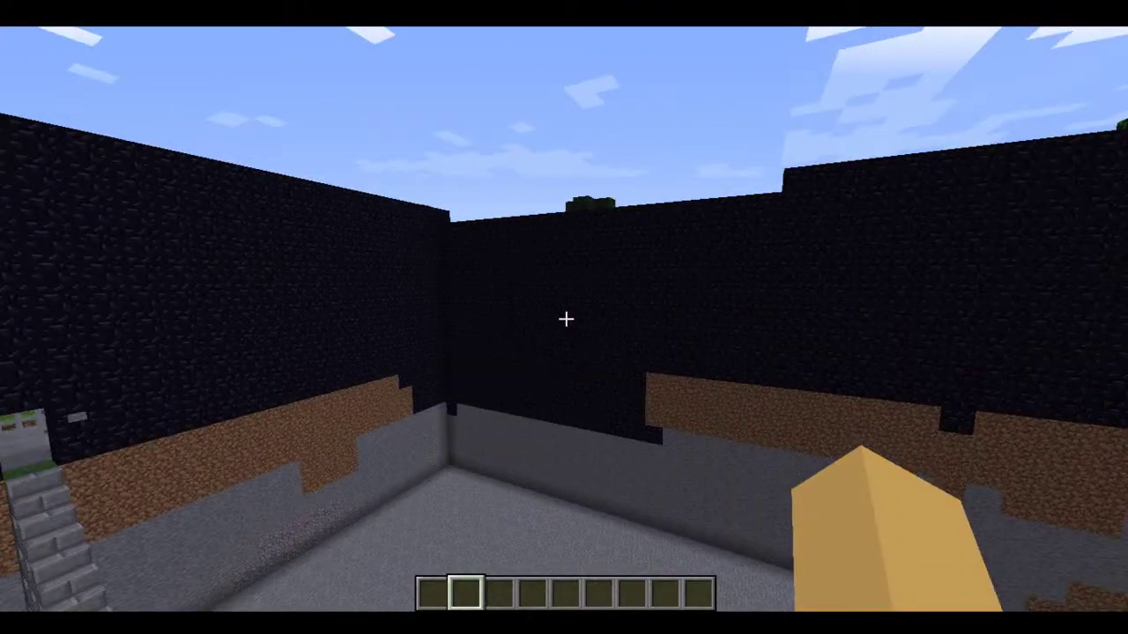
key("space")
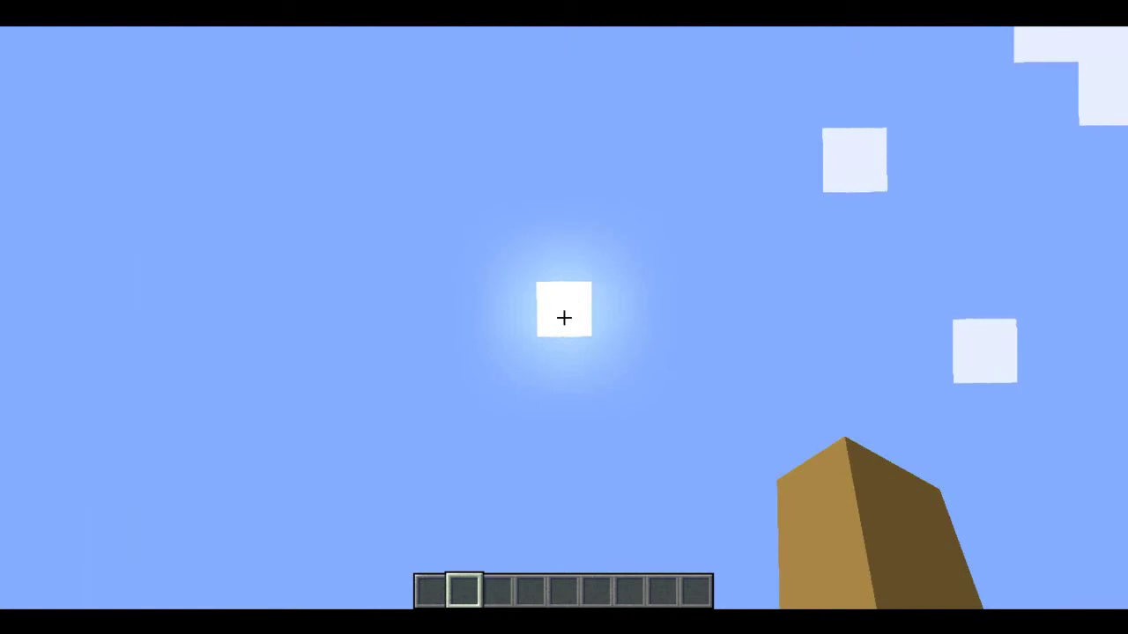
- Set the time of day to night and look up at the moon
key("e")
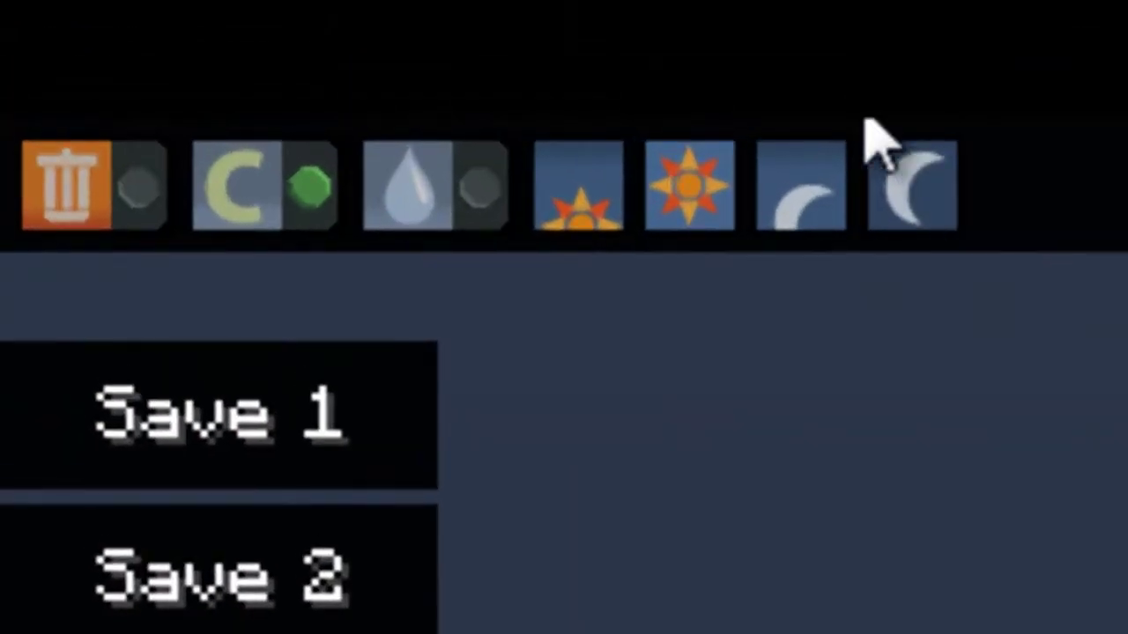
left_click(820, 183)
key("Escape")
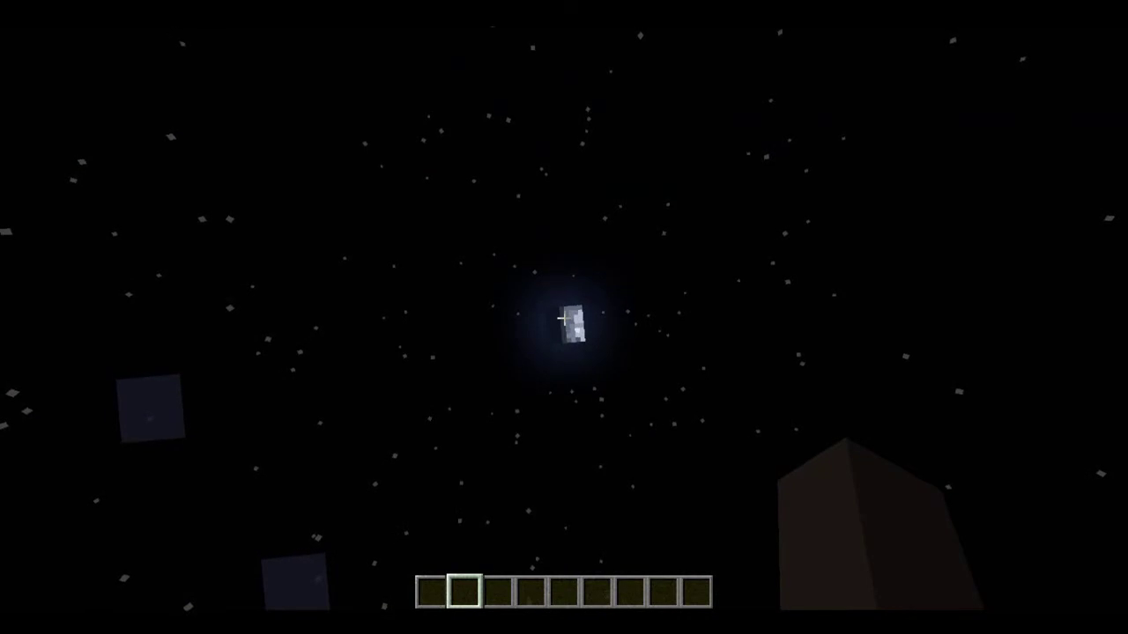
key("F1")
key("F1")
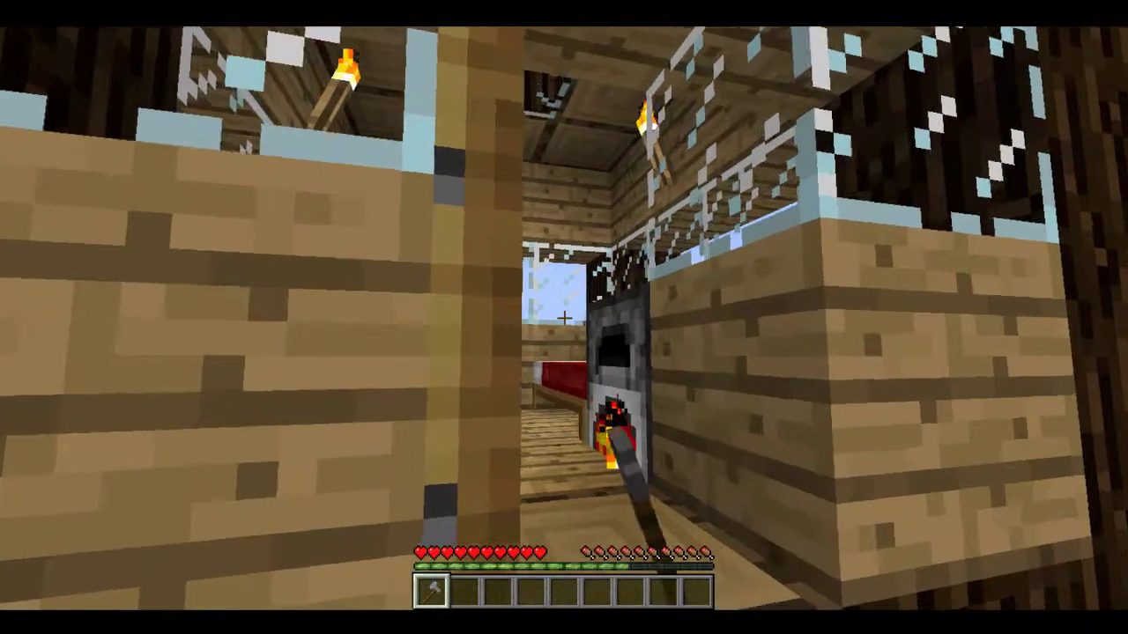
- Enter the wooden house and check the large chest beside the crafting table
key("w")
key("space")
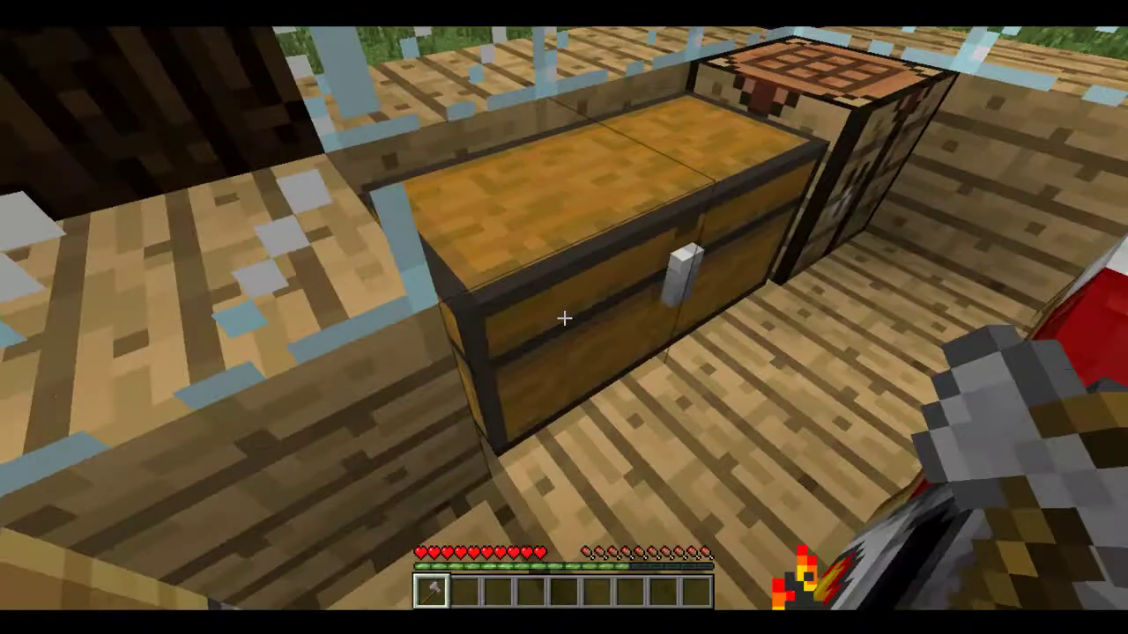
right_click(564, 317)
key("Escape")
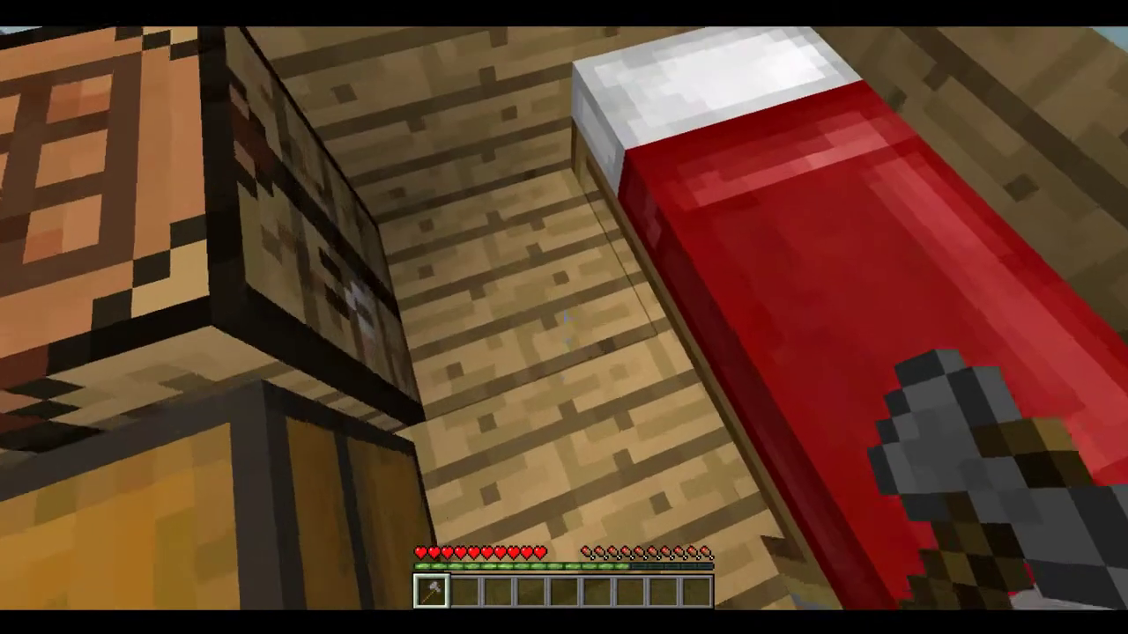
- Break the floor plank beside the bed and store the five diamond stacks in the chest hidden below
left_click_drag(563, 318, 564, 317)
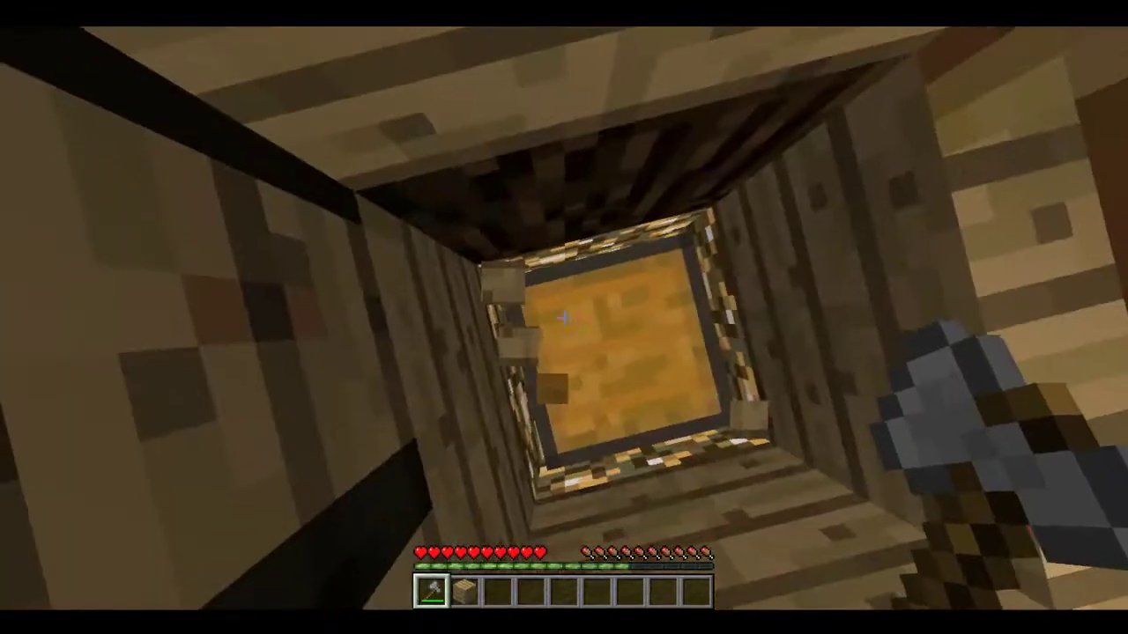
right_click(564, 317)
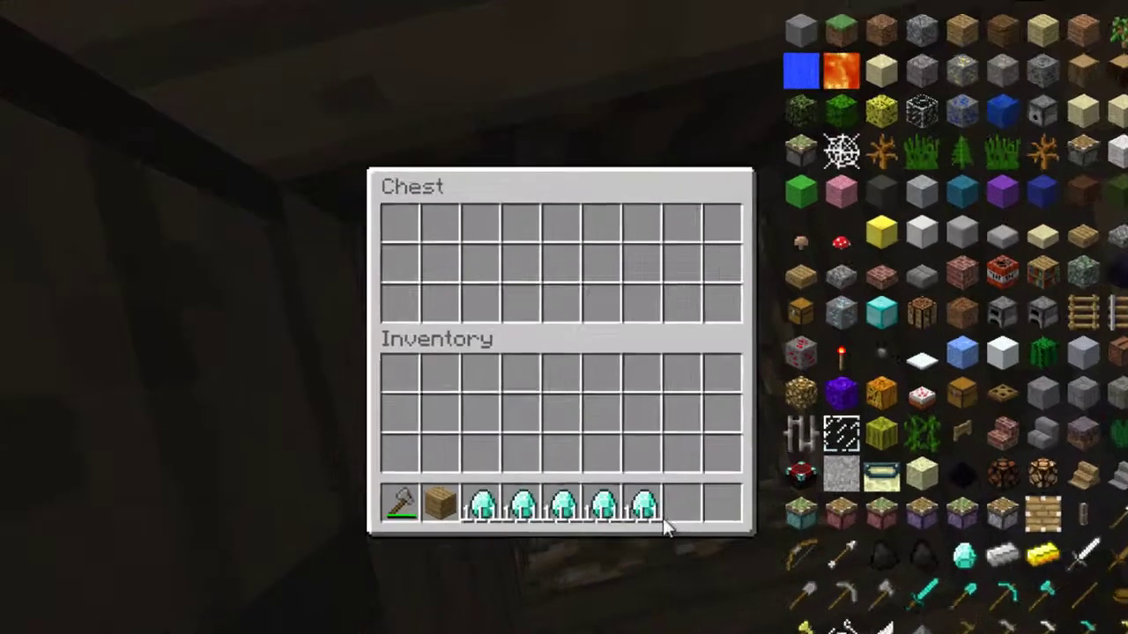
left_click(627, 432, "shift")
left_click(594, 429, "shift")
left_click(564, 429, "shift")
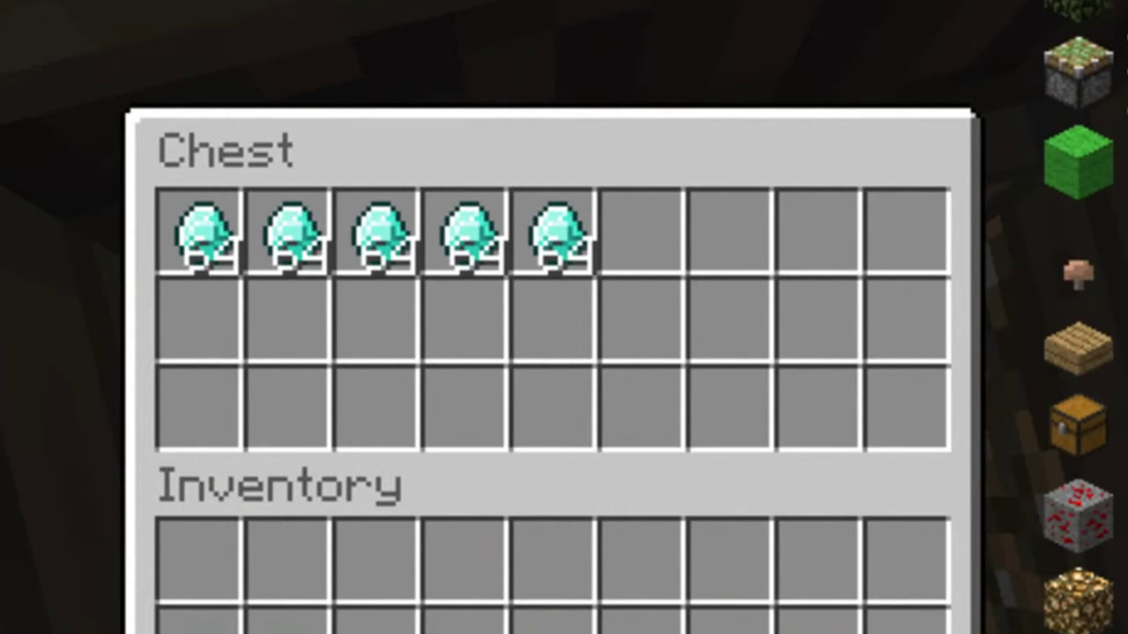
- Take the Wooden Planks block in hand and move away from the hidden chest
key("Escape")
key("2")
key("space")
key("s")
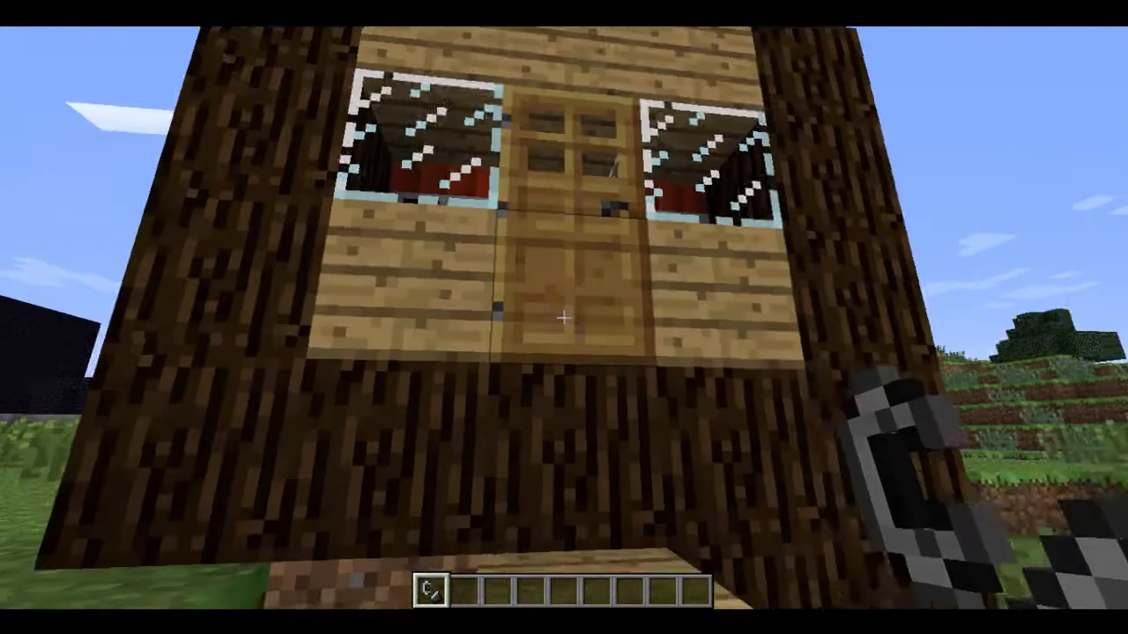
- Set off an explosion at the wooden house with flint and steel, back away and inspect the crater
right_click(564, 317)
key("a")
key("s")
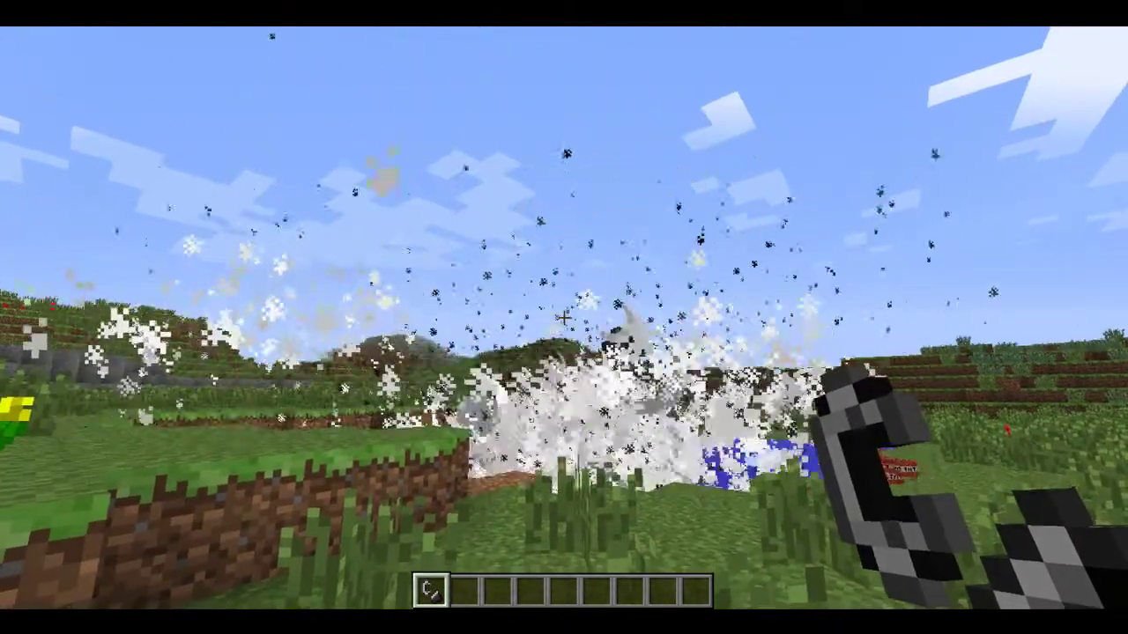
key("w")
key("s")
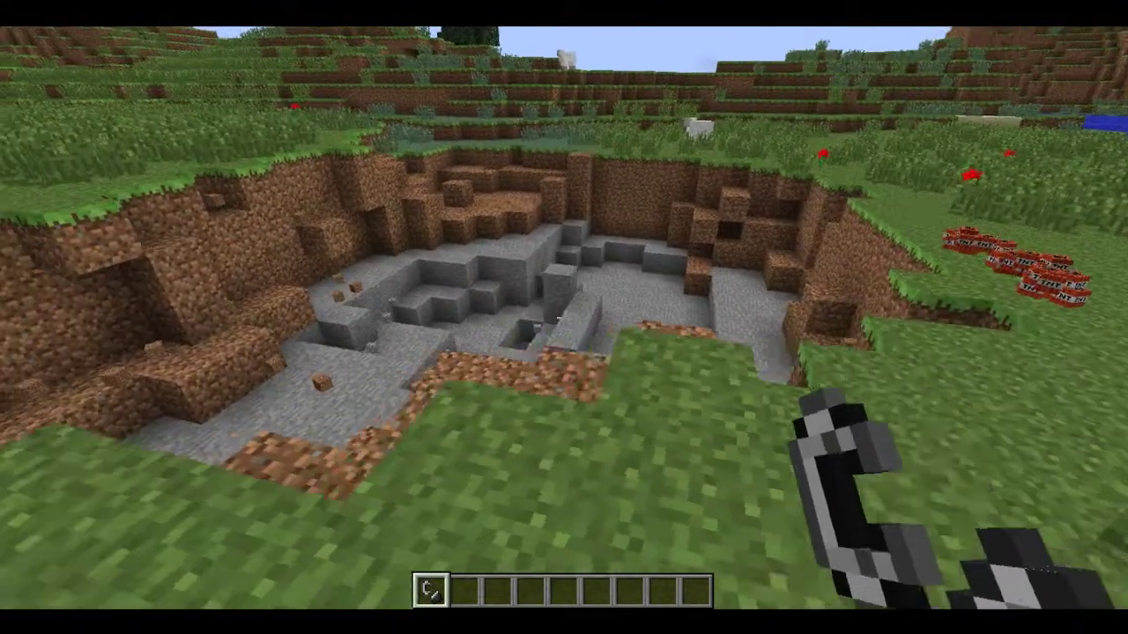
key("e")
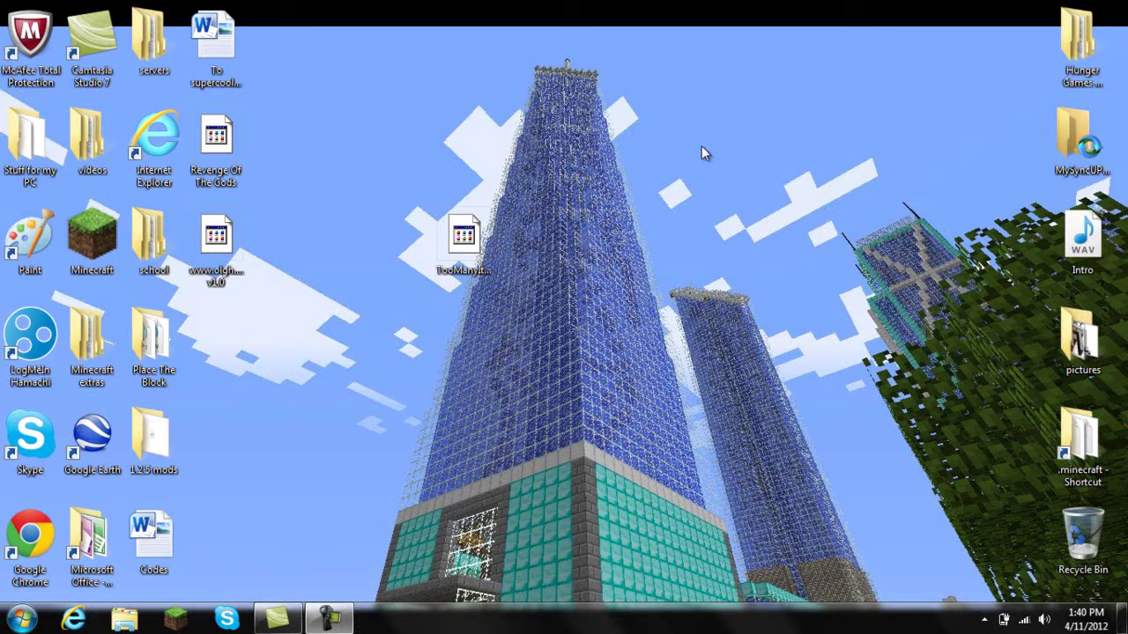
- Switch to the Windows desktop, go to %appdata% and open the bin folder inside .minecraft
left_click_drag(406, 188, 513, 333)
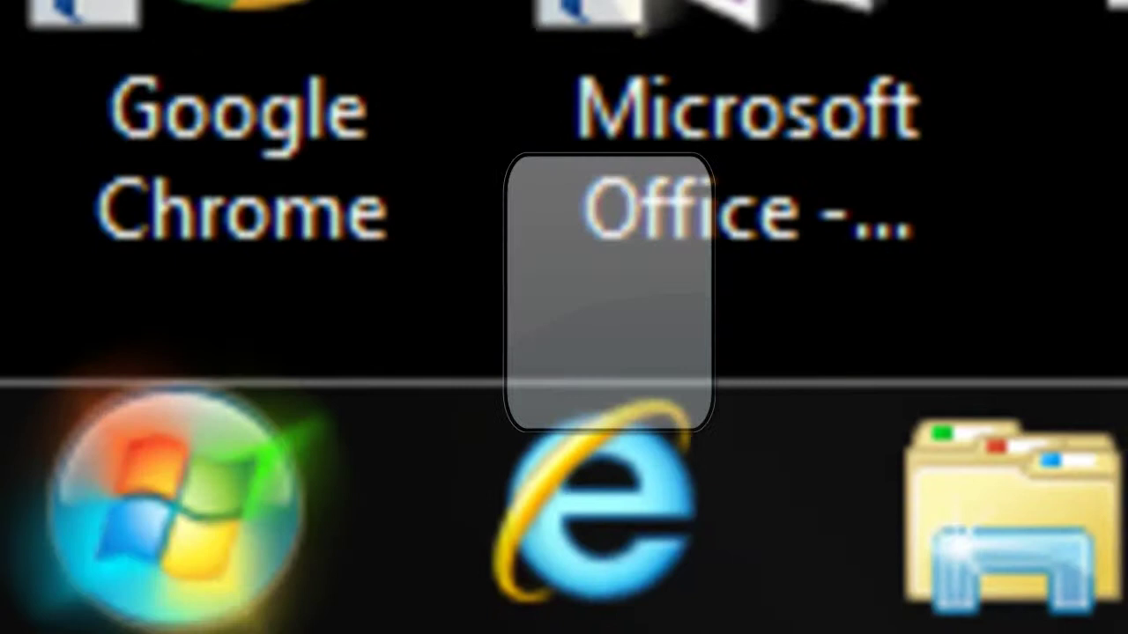
left_click(177, 507)
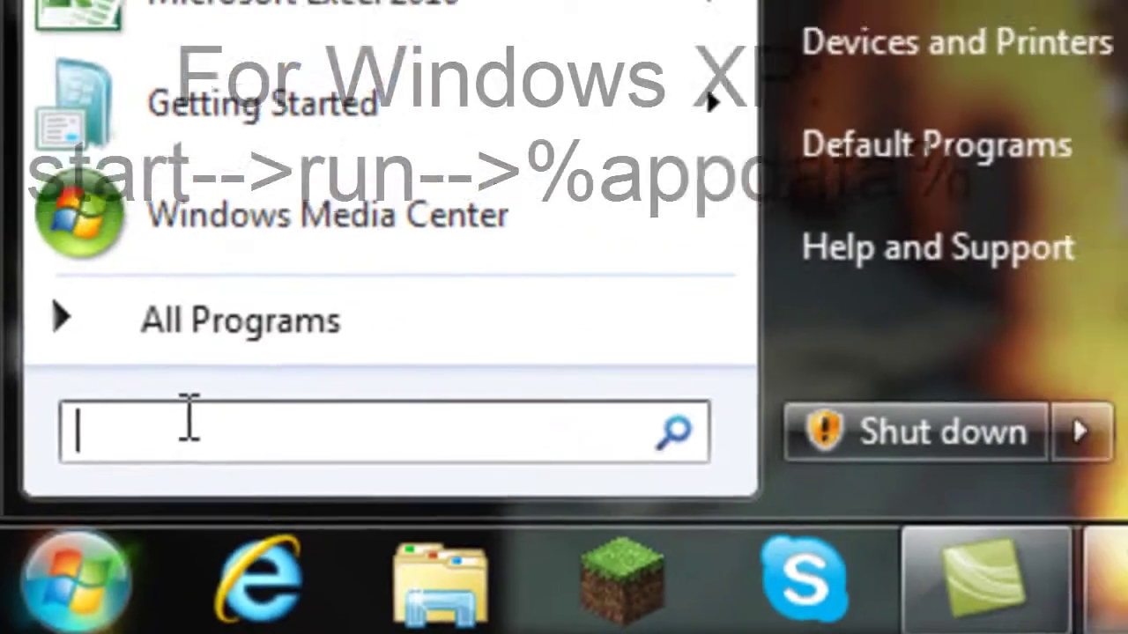
type("%appd")
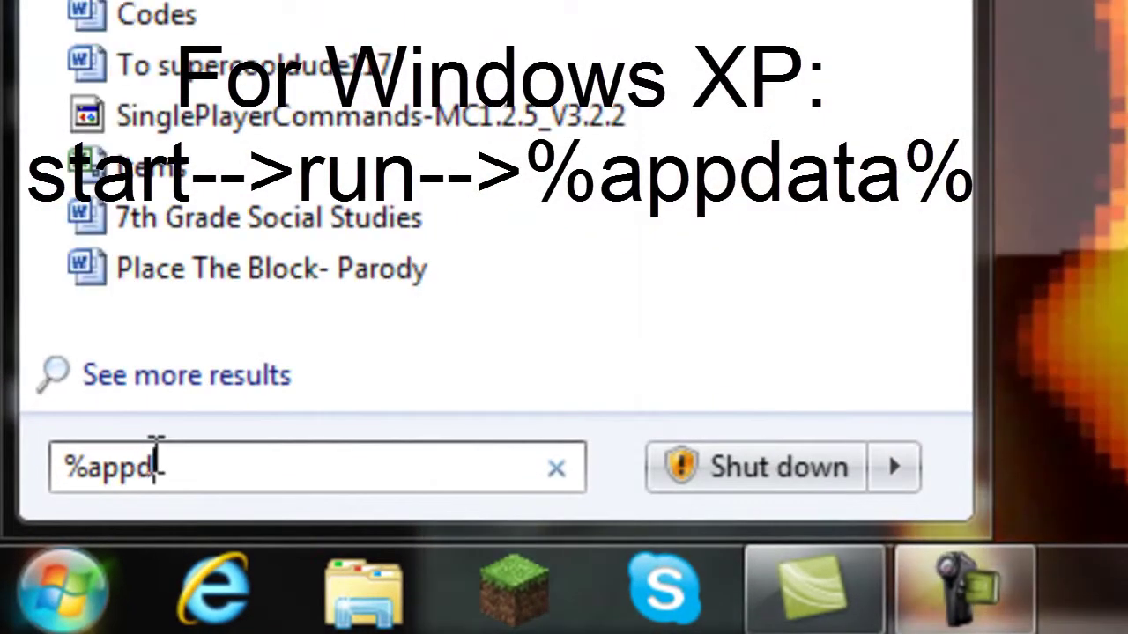
type("ata%")
key("Return")
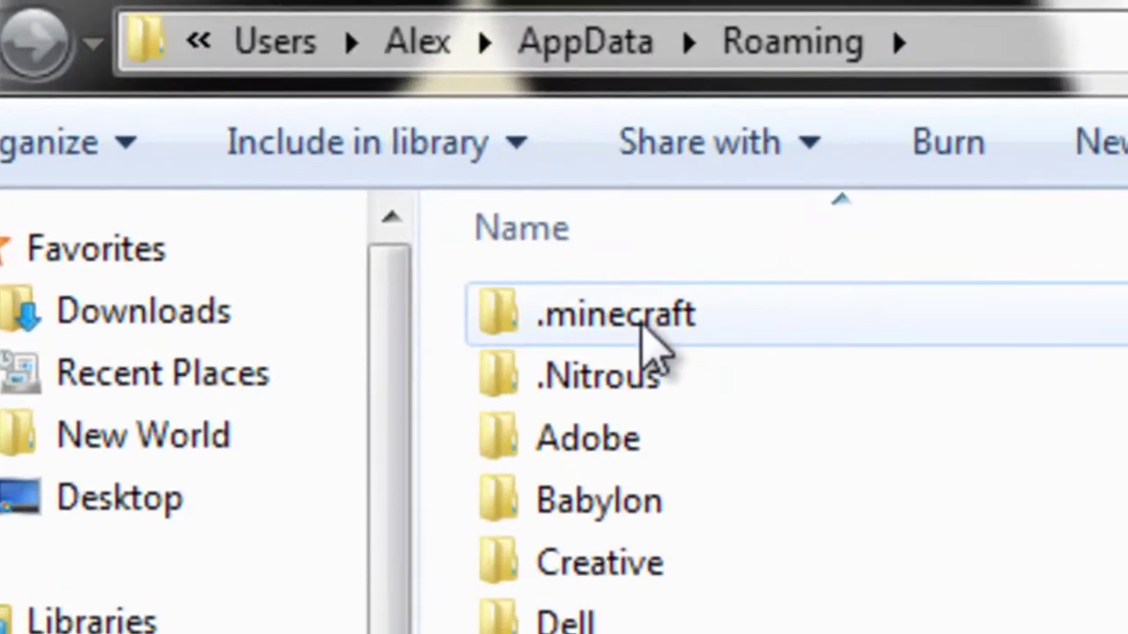
double_click(647, 348)
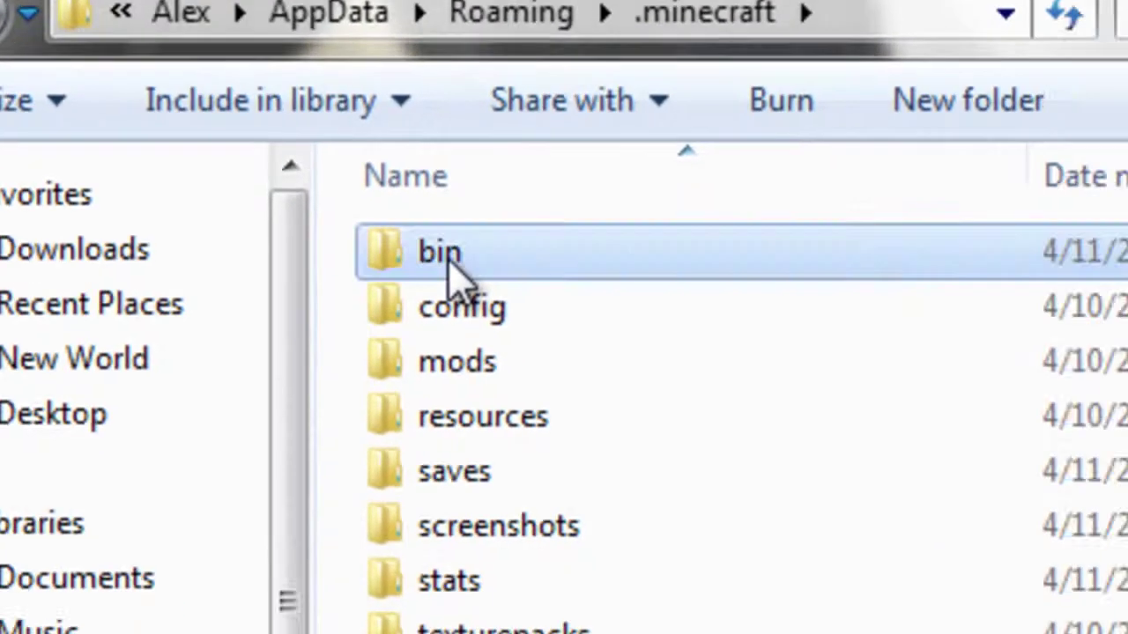
double_click(564, 317)
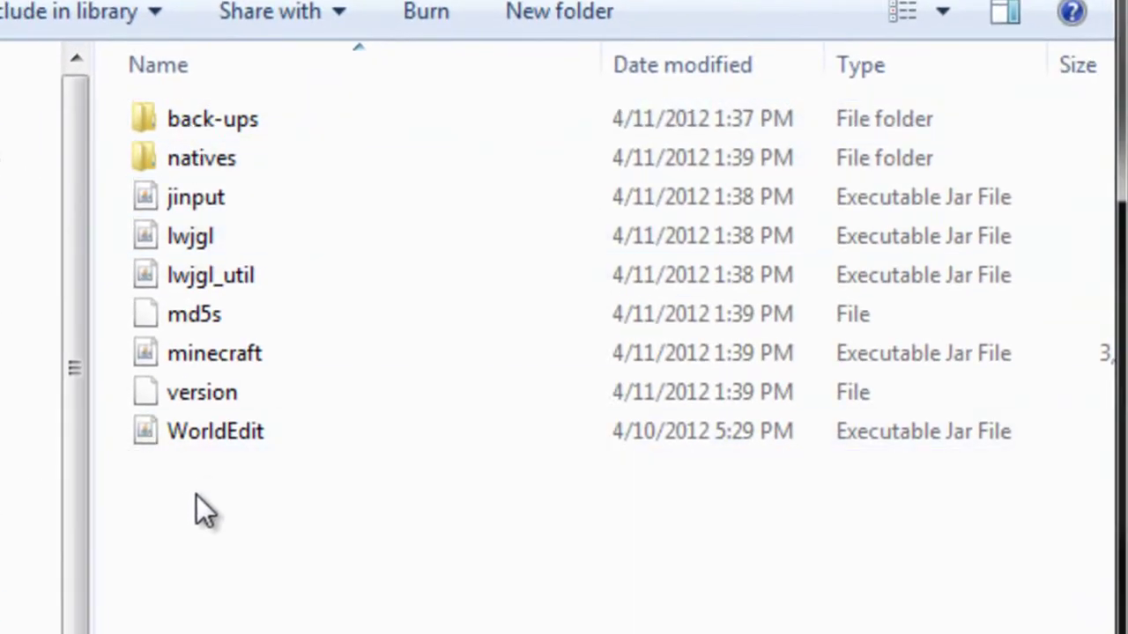
- Create a new folder named back in the bin folder
right_click(209, 608)
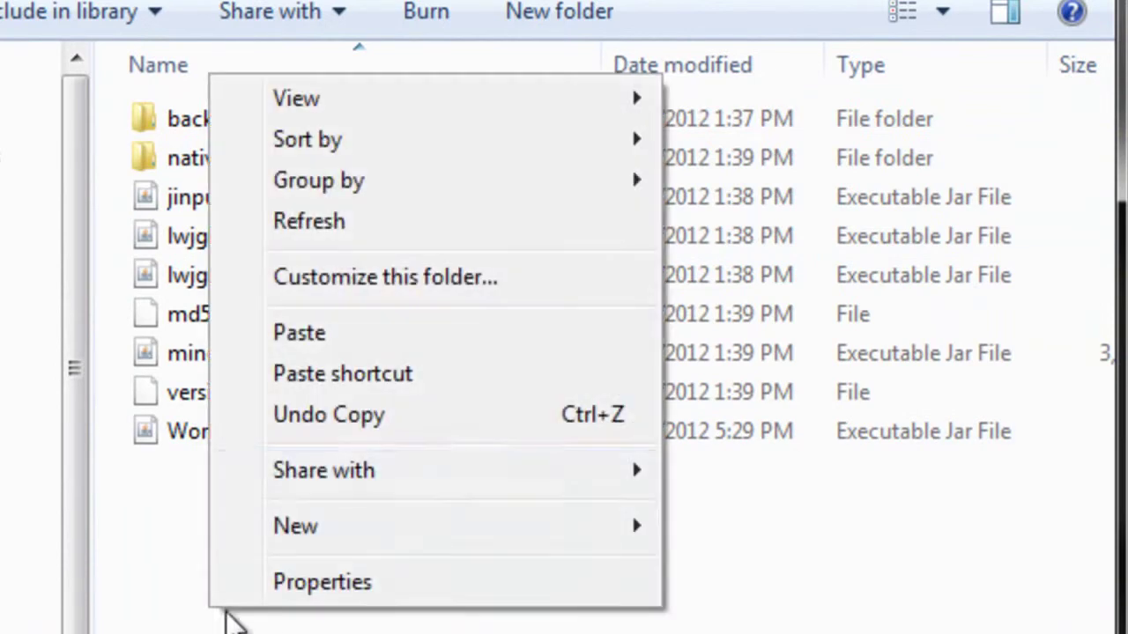
mouse_move(503, 540)
left_click(740, 529)
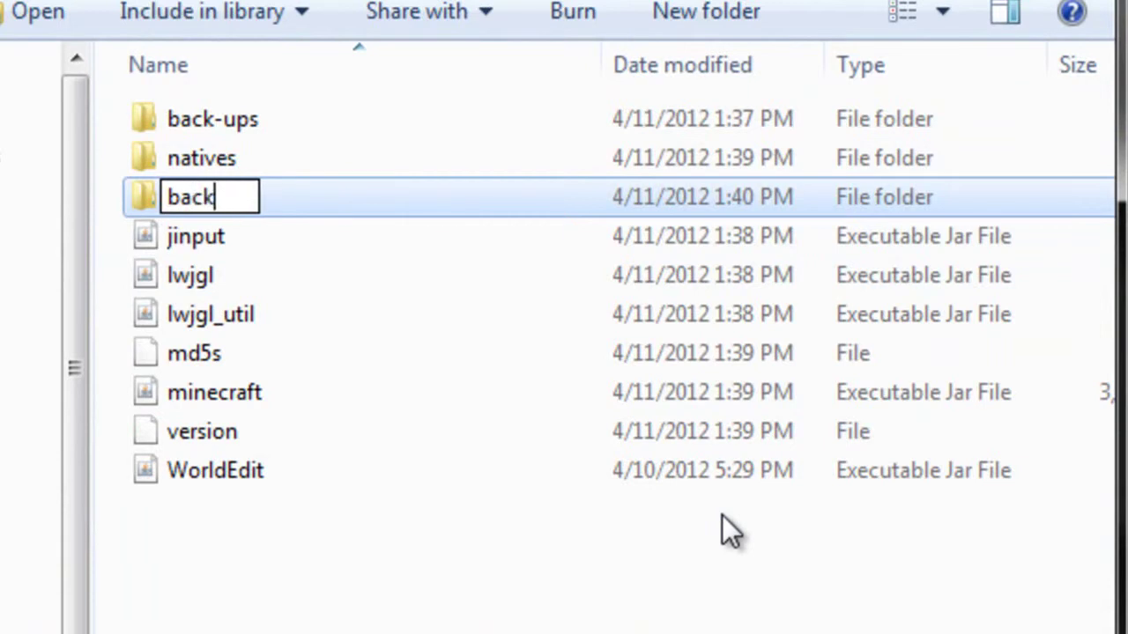
type("back")
key("Return")
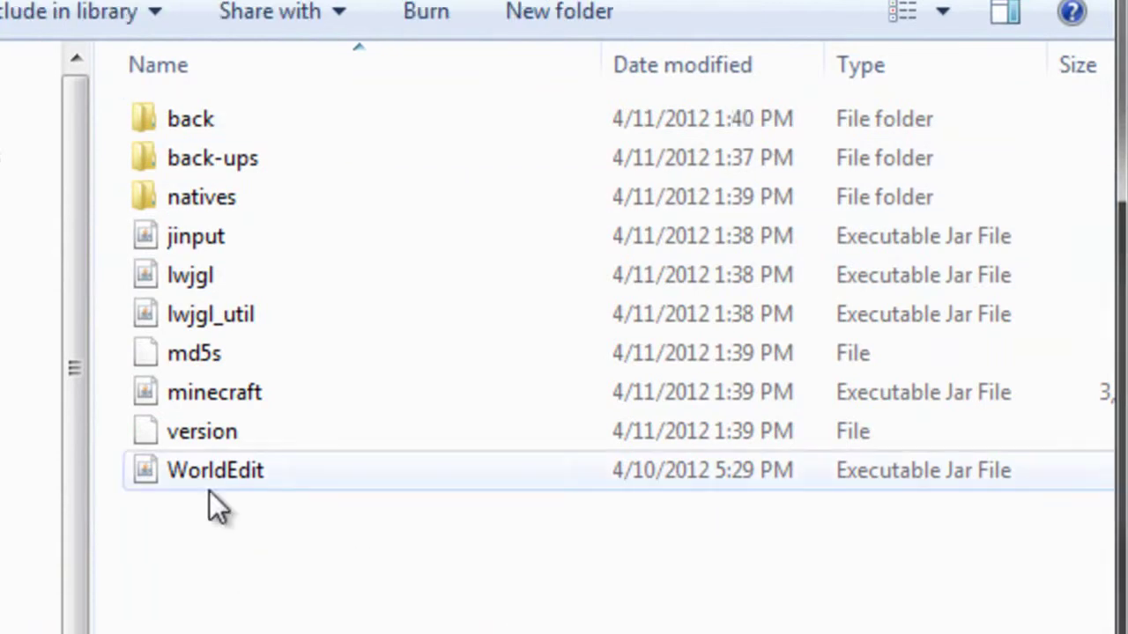
- Delete the back folder from the bin folder, sending it to the Recycle Bin
right_click(172, 115)
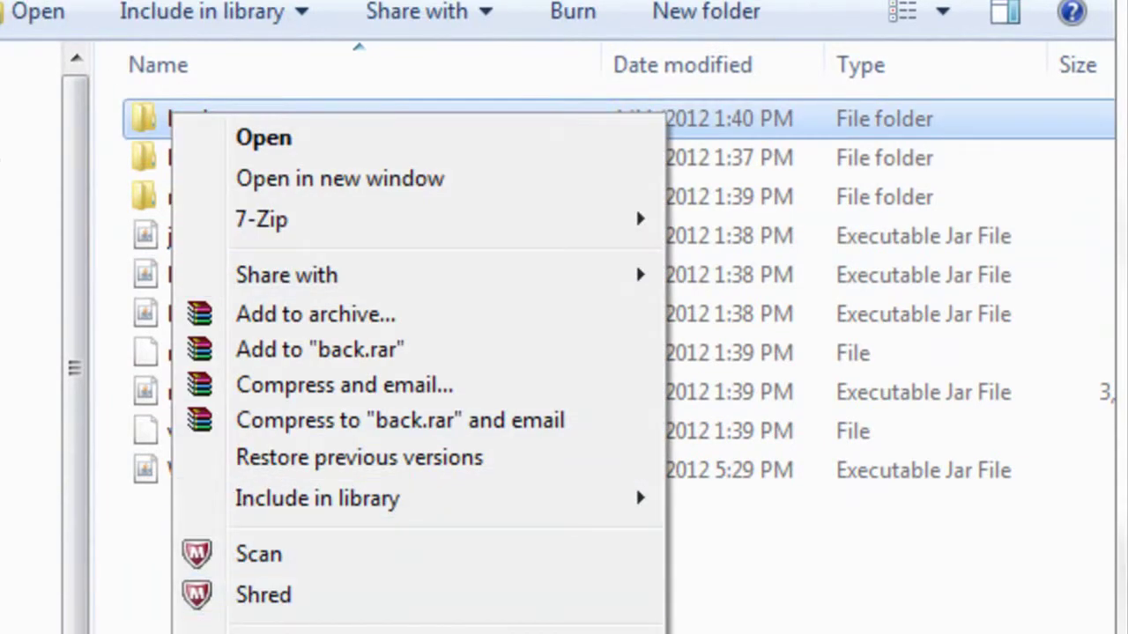
key("Delete")
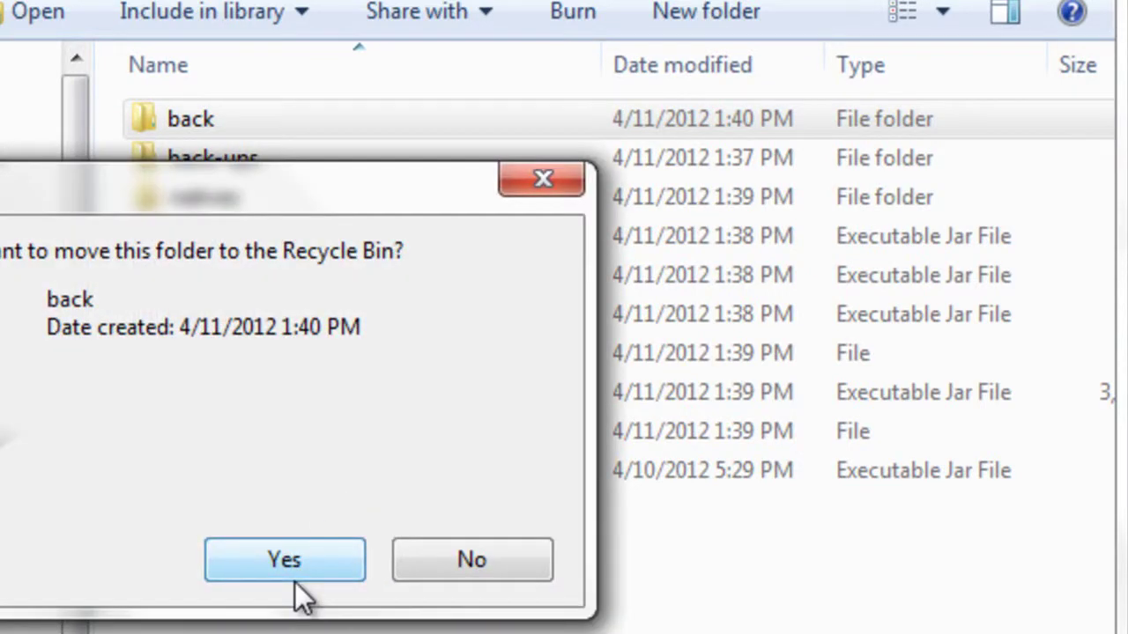
left_click(296, 580)
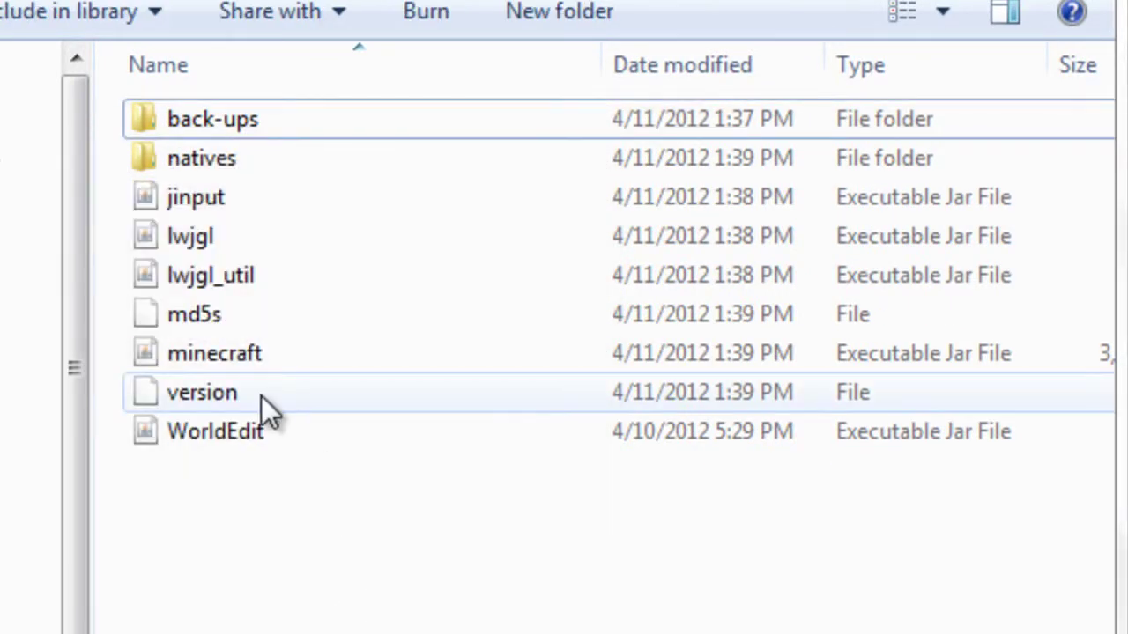
- Copy the minecraft jar file and look into the back-ups folder, closing the bin window when done
right_click(204, 352)
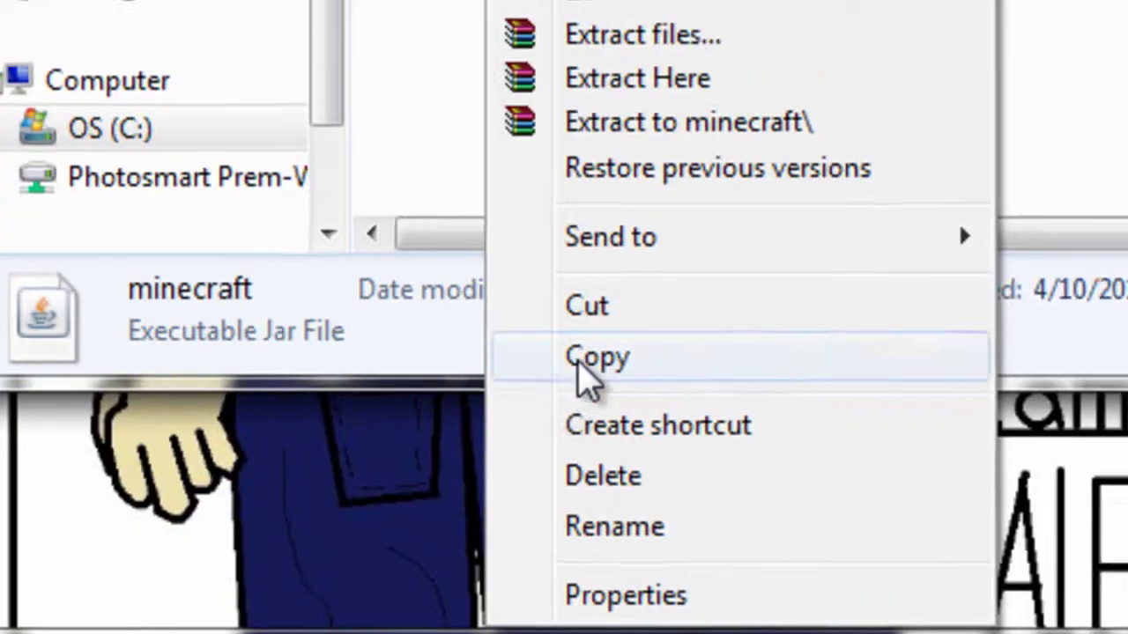
left_click(428, 449)
double_click(320, 166)
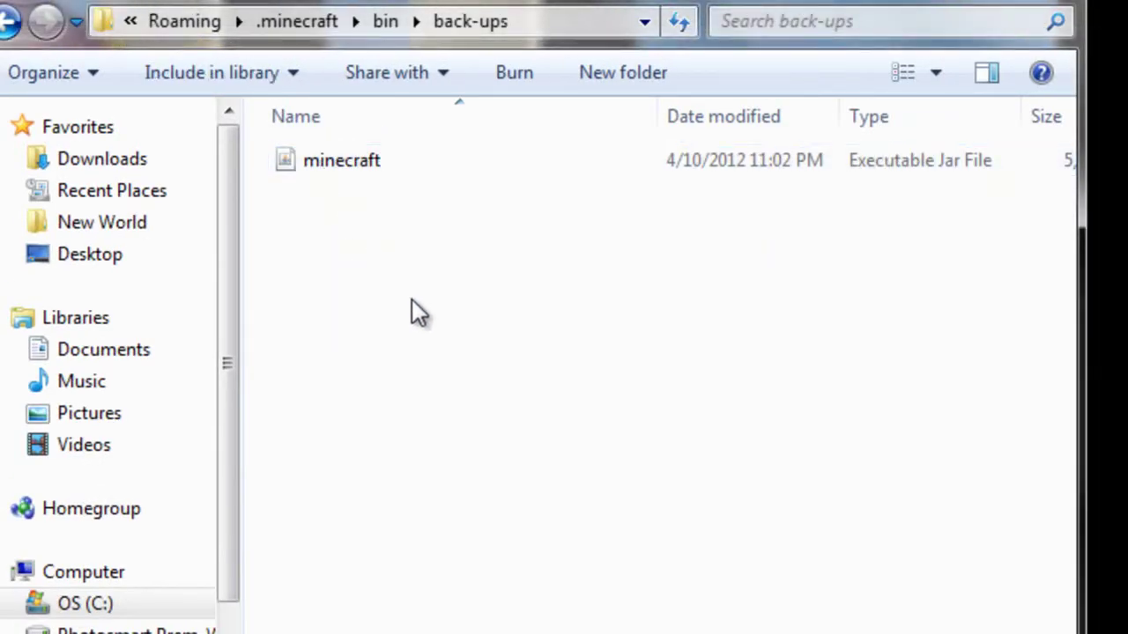
left_click(8, 23)
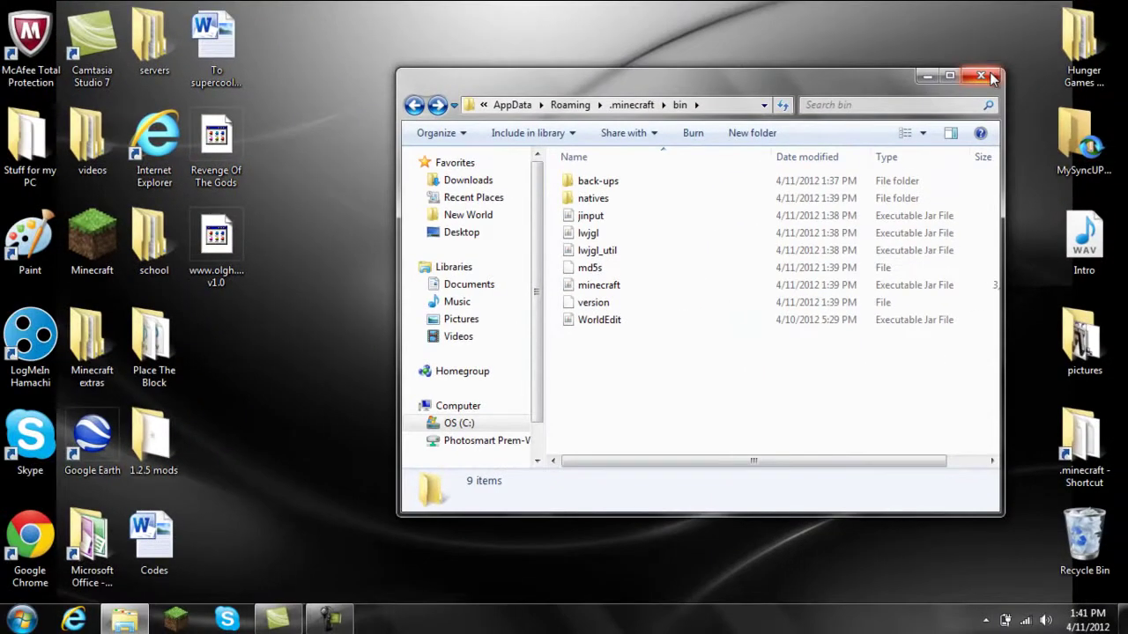
left_click(986, 69)
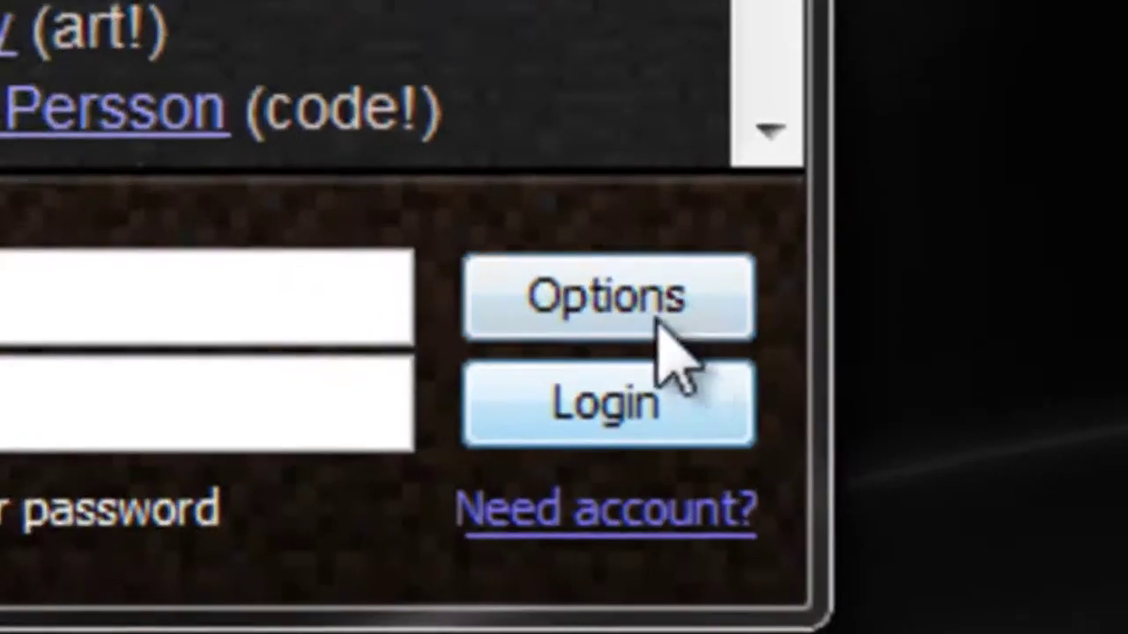
- Set the Minecraft launcher to force a game update and log in with the saved account
left_click(657, 299)
left_click(749, 335)
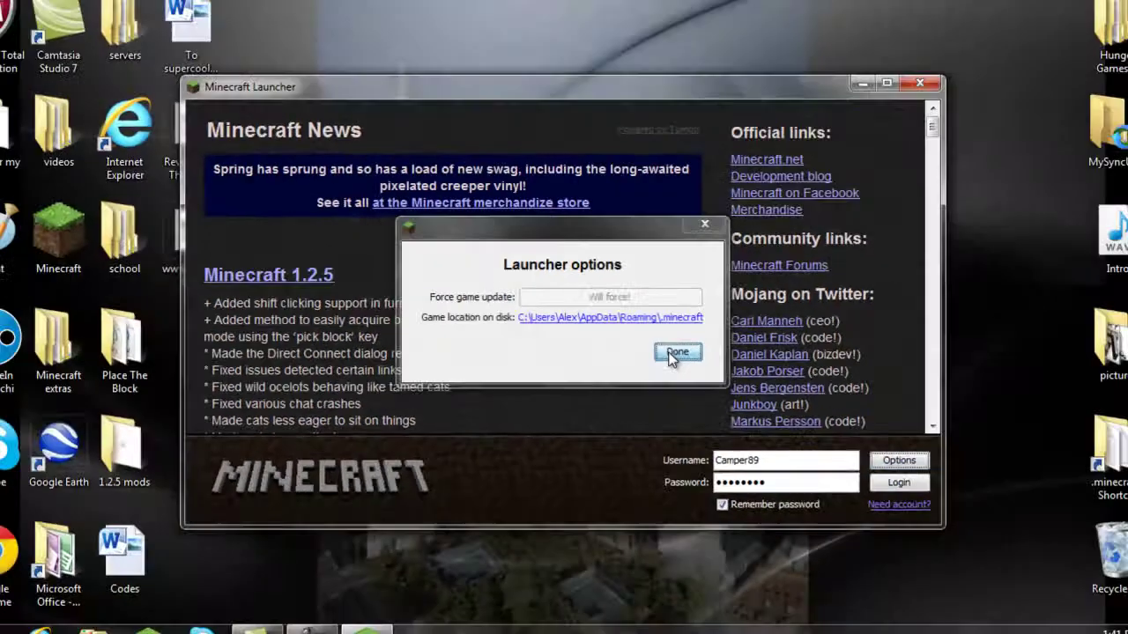
left_click(797, 454)
left_click(872, 471)
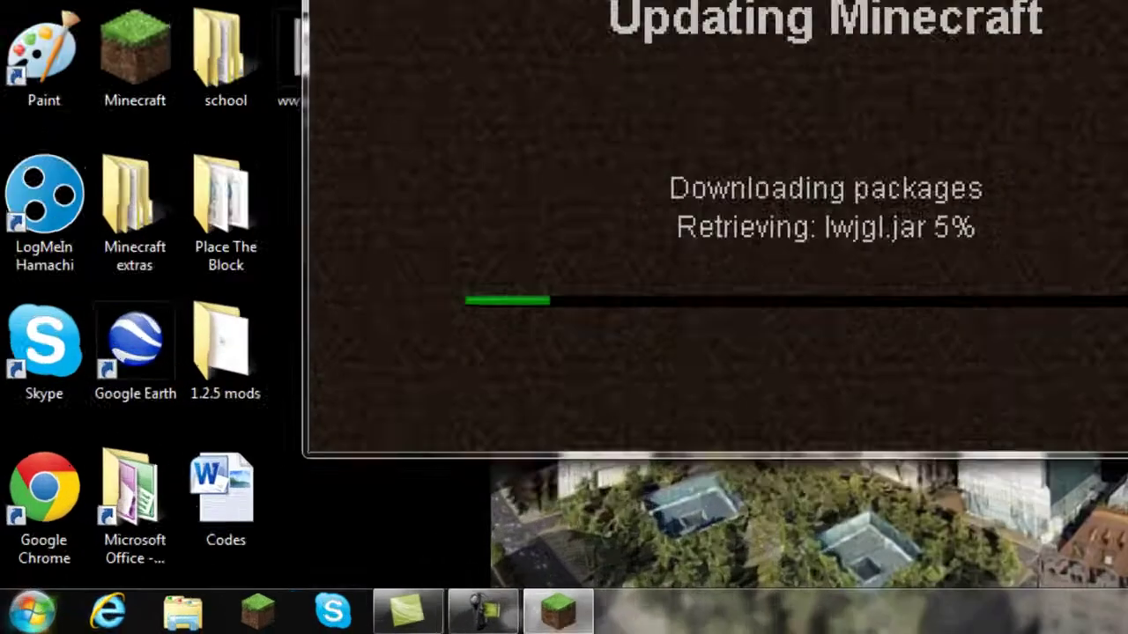
- Go to %appdata% and open the bin folder inside .minecraft while the game update downloads
key("super")
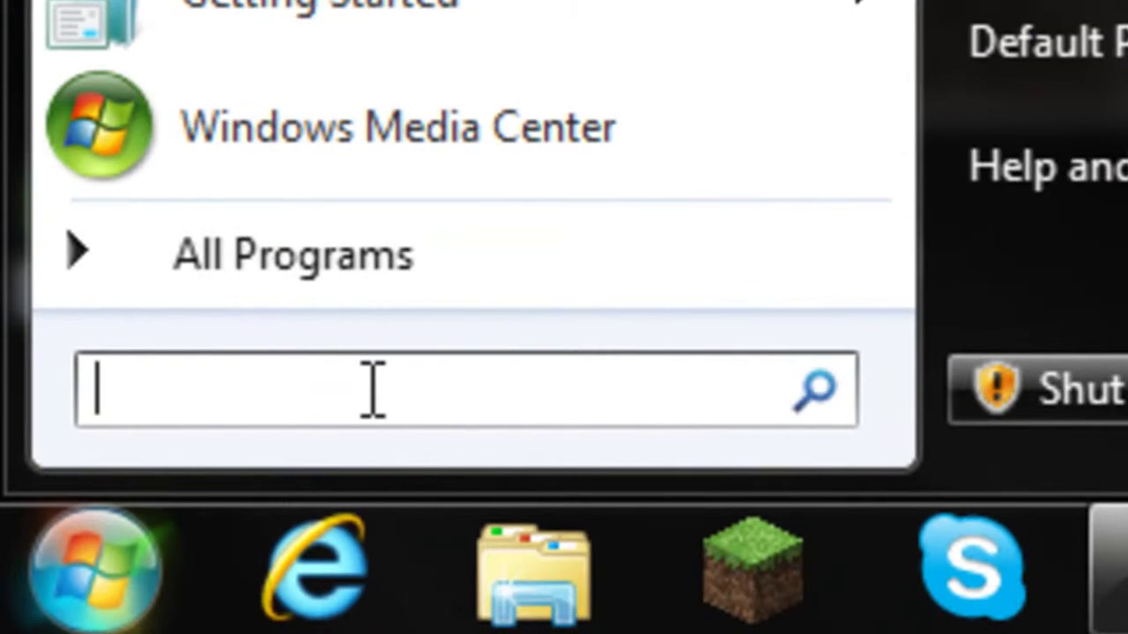
type("%appdata")
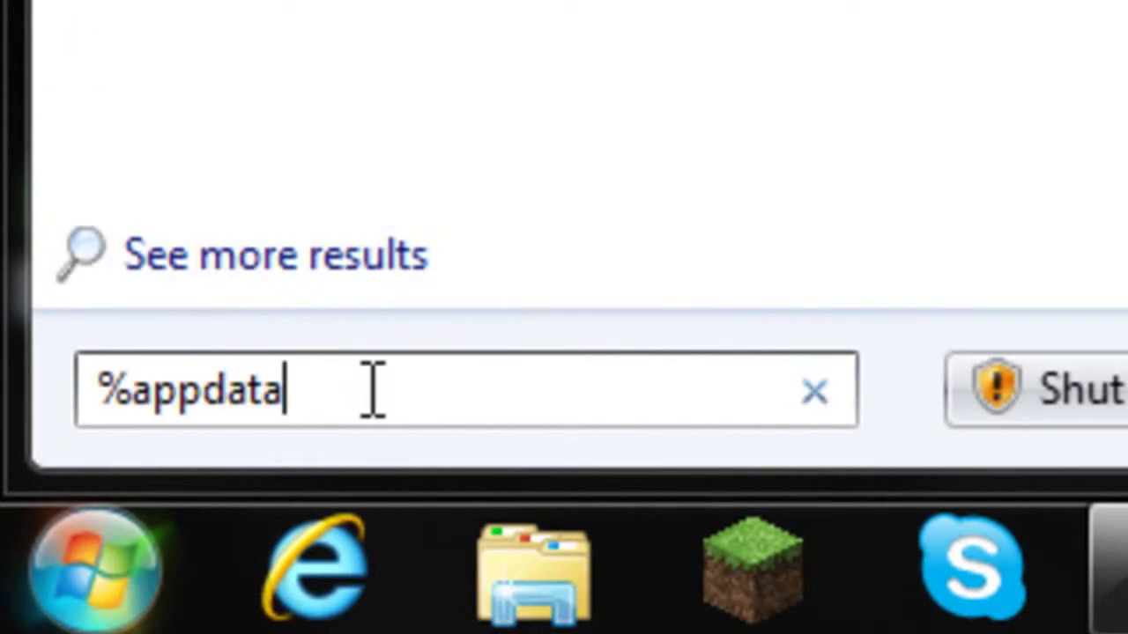
type("%")
key("Return")
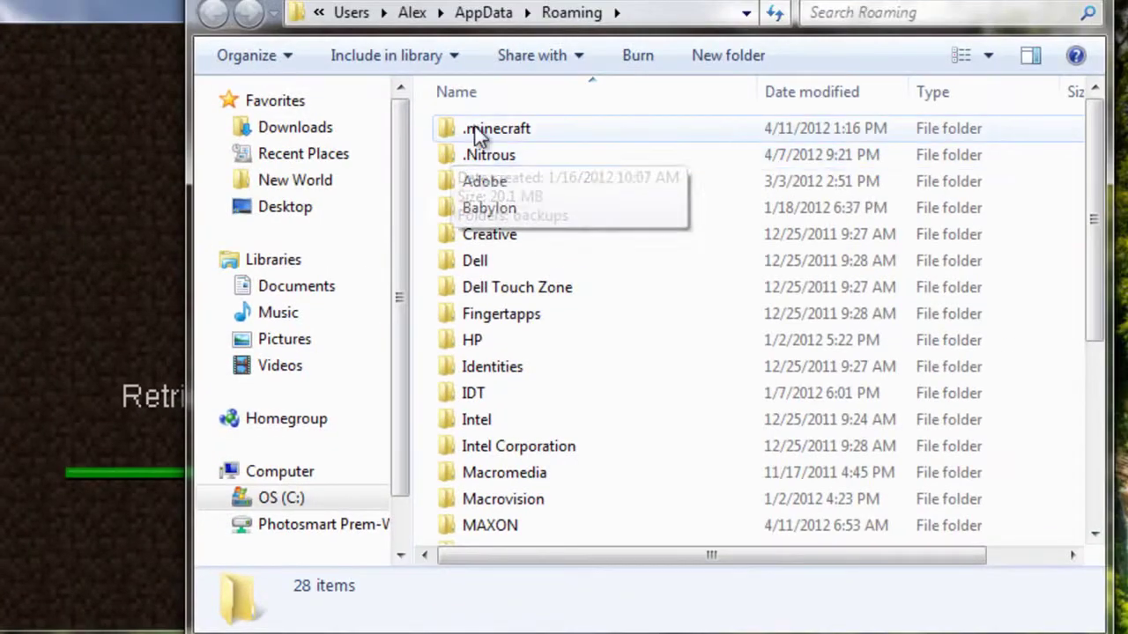
double_click(479, 130)
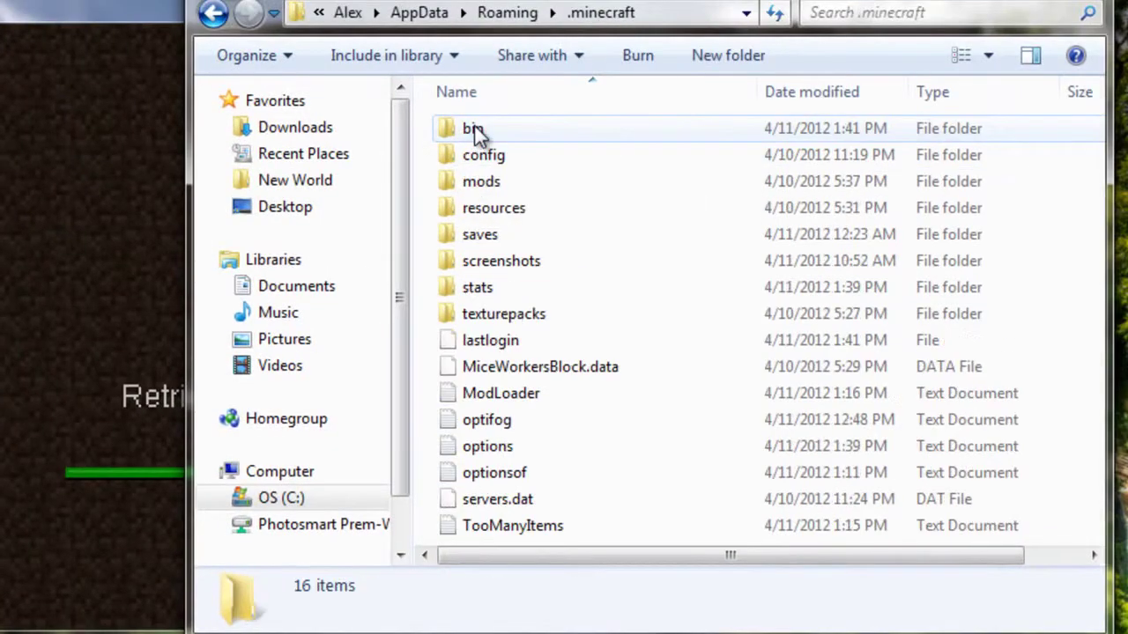
double_click(473, 130)
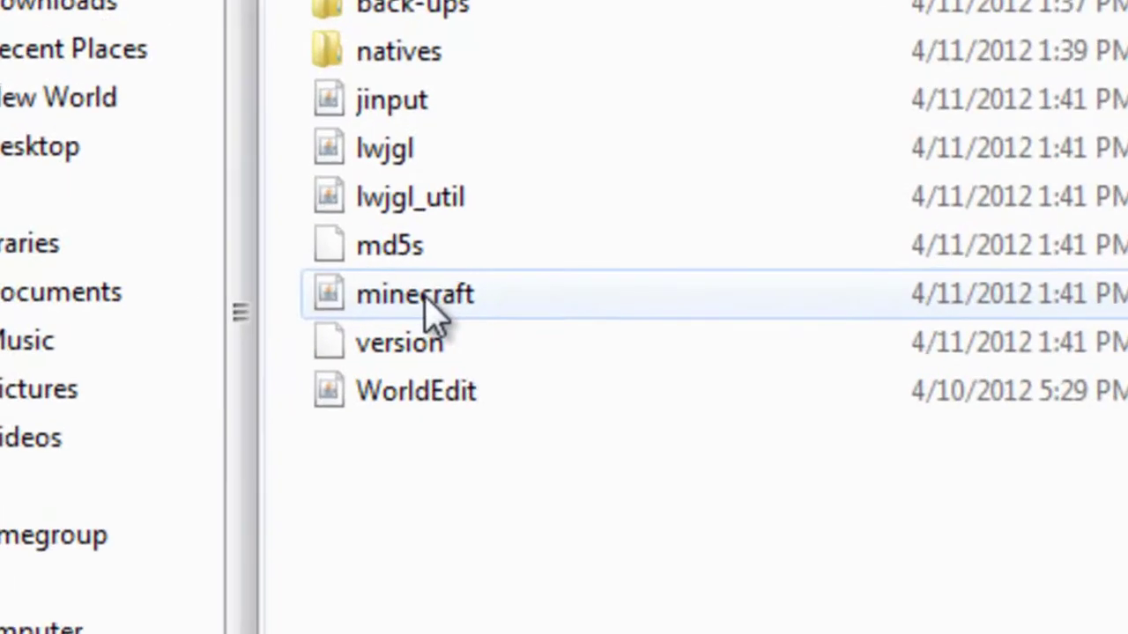
double_click(428, 306)
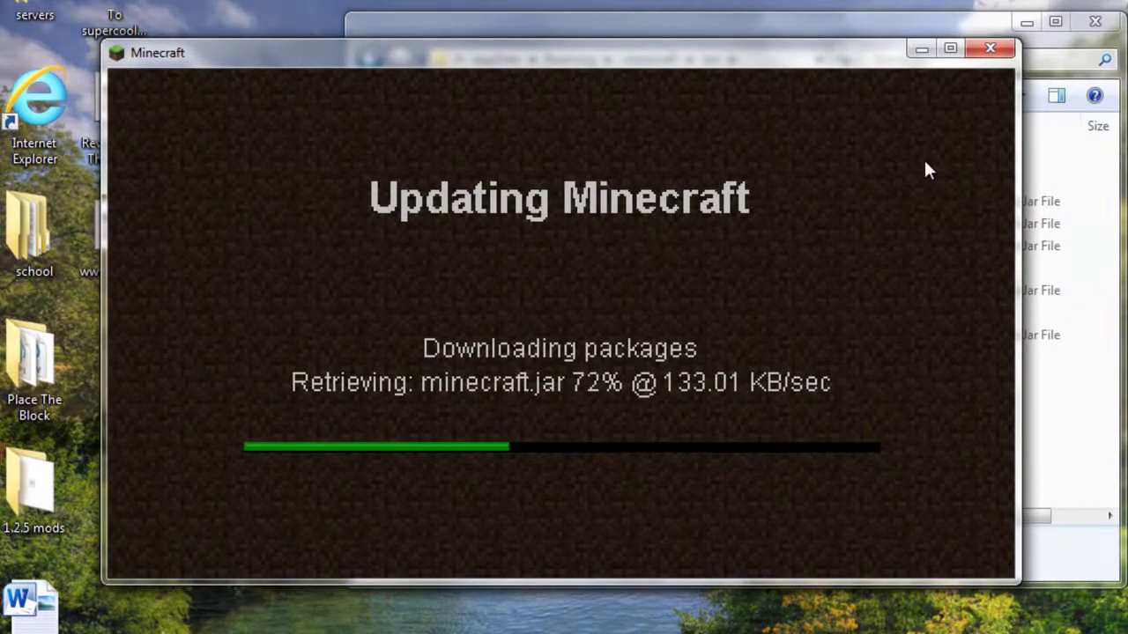
key("F9")
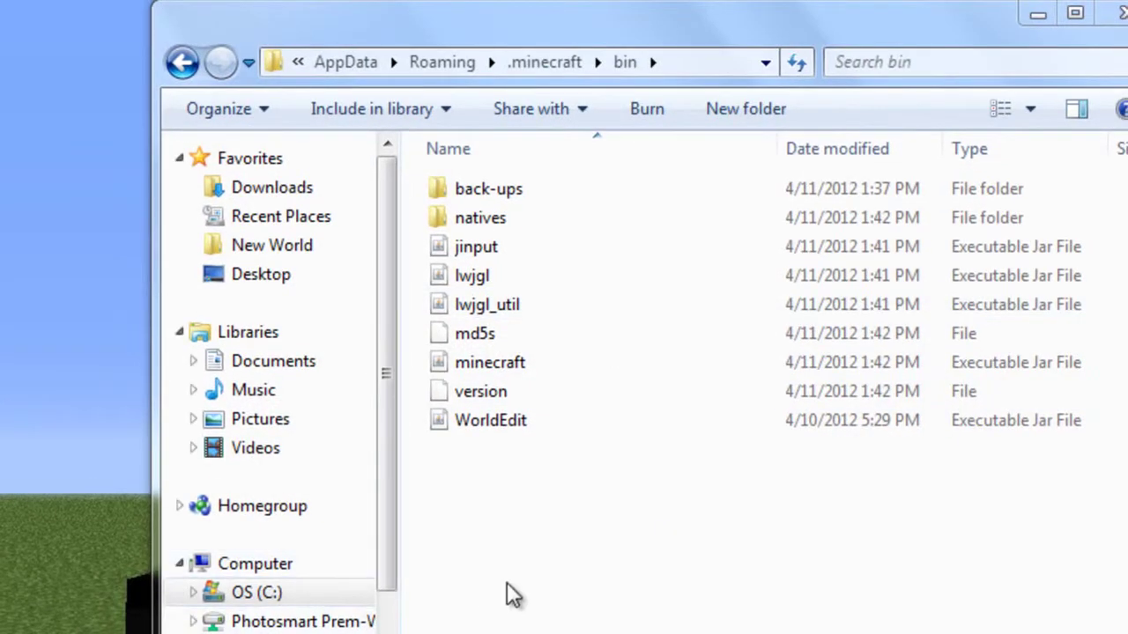
- Open the minecraft jar file with WinRAR archiver, dismiss the licence reminder and close the bin folder window
right_click(476, 364)
mouse_move(472, 241)
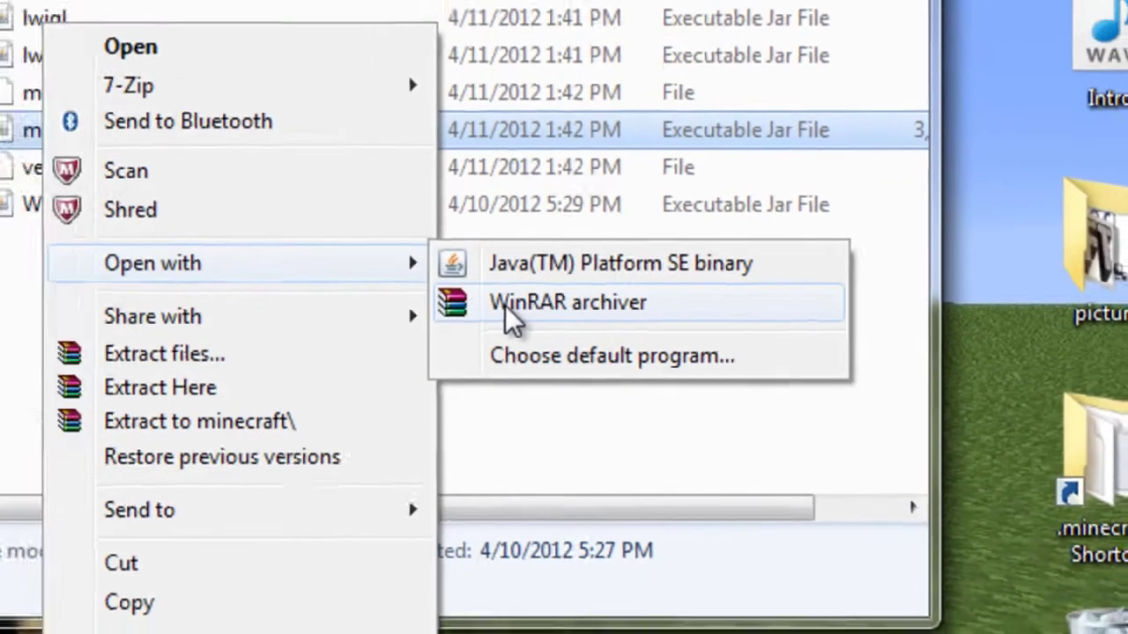
left_click(462, 304)
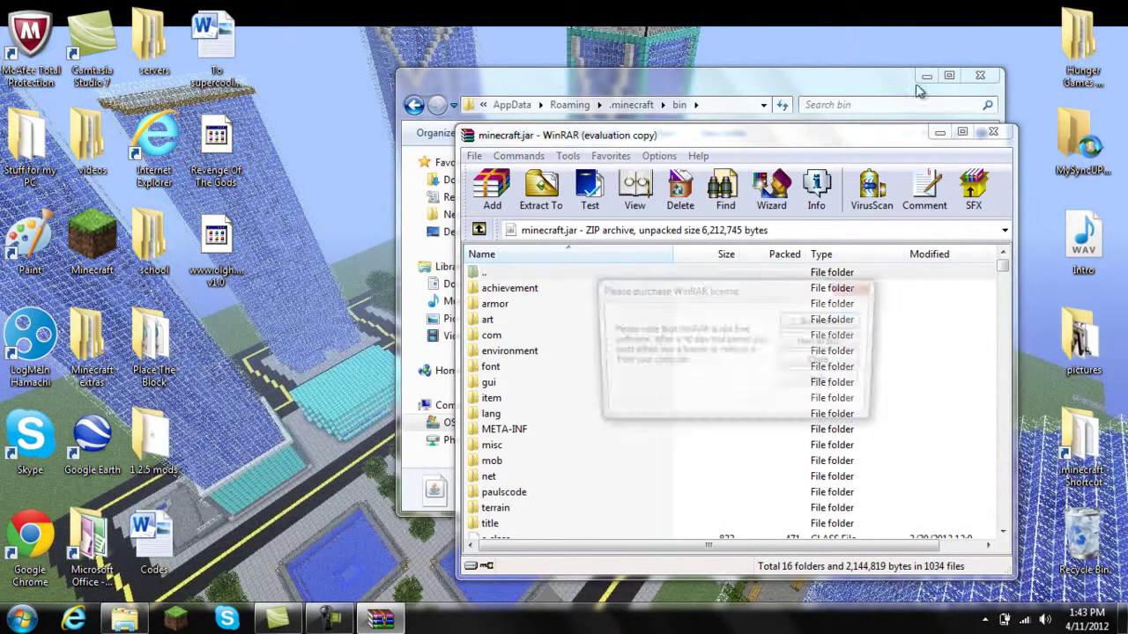
left_click(859, 288)
left_click(656, 95)
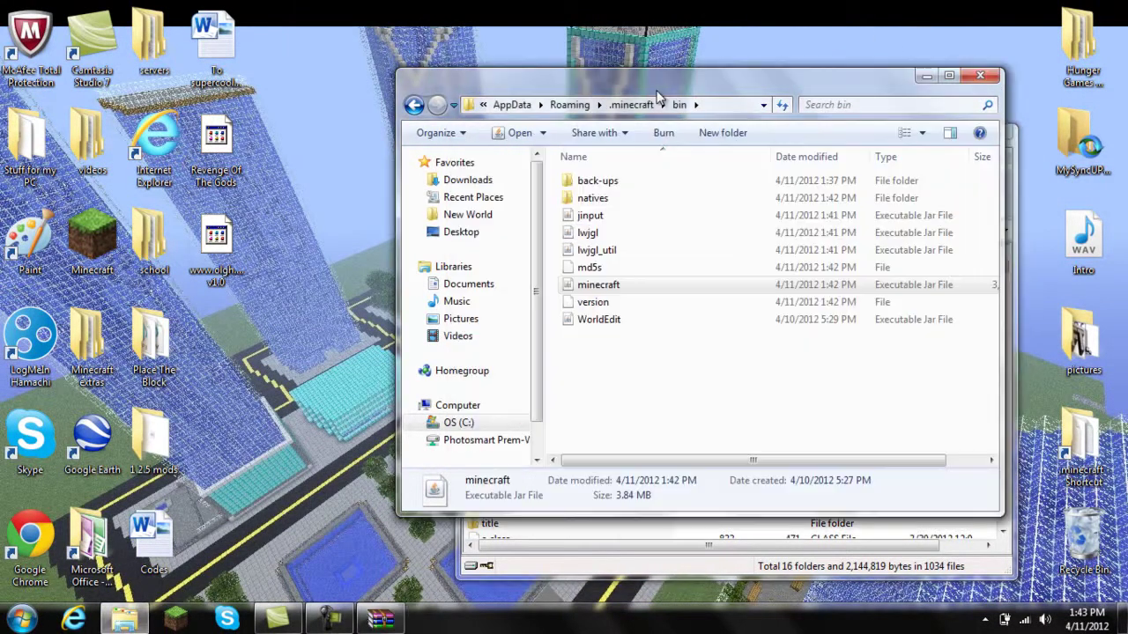
left_click(981, 73)
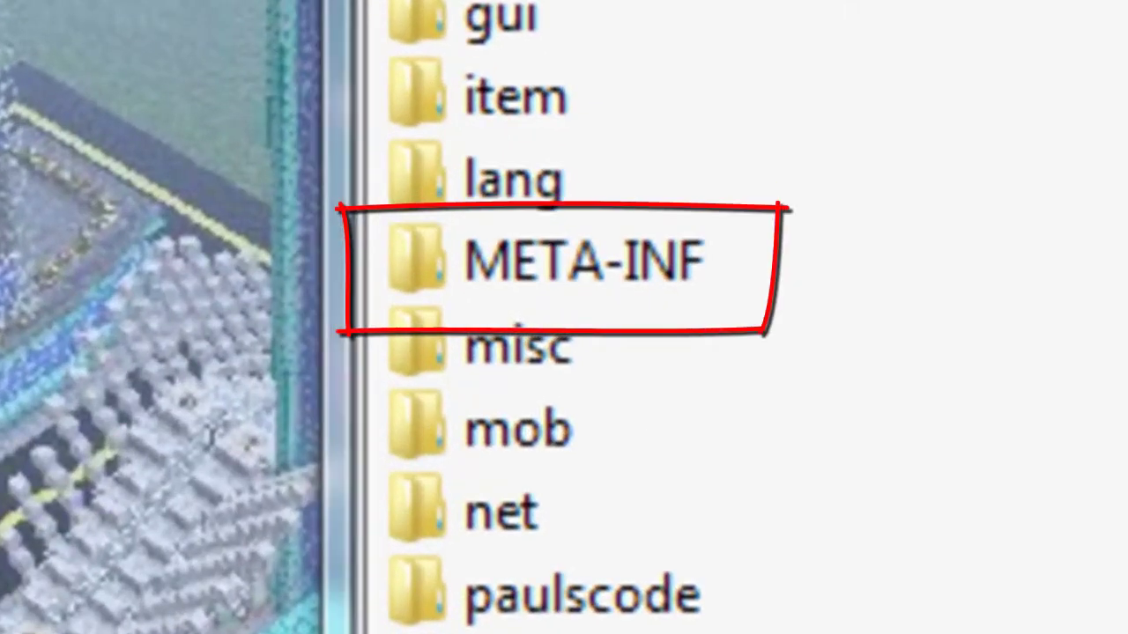
- Delete the META-INF folder from the minecraft.jar archive
right_click(545, 276)
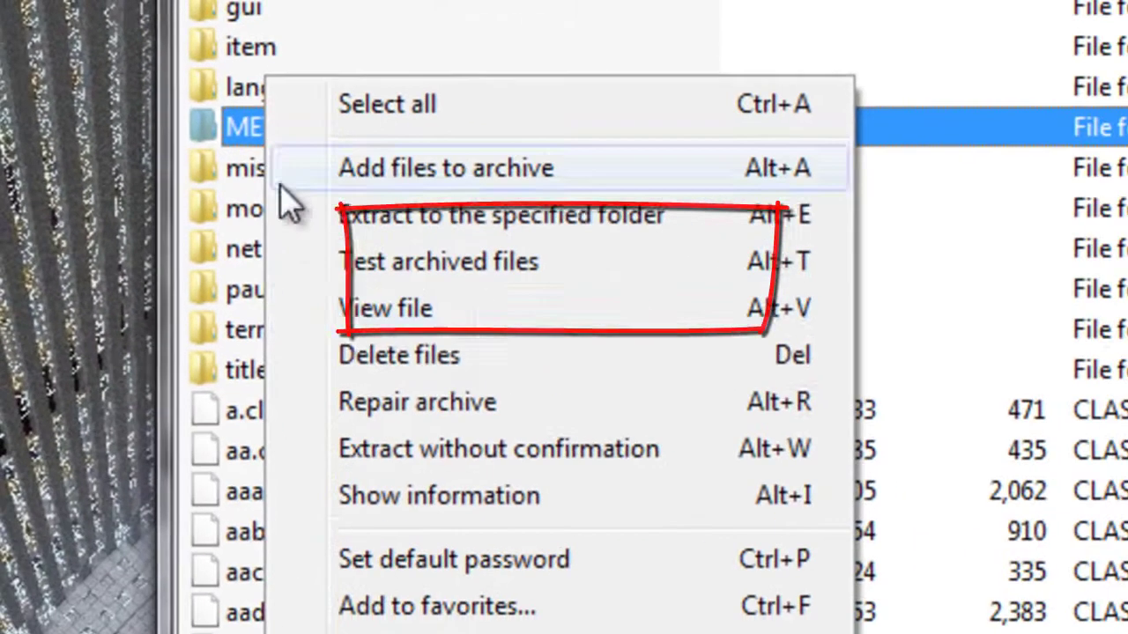
left_click(375, 352)
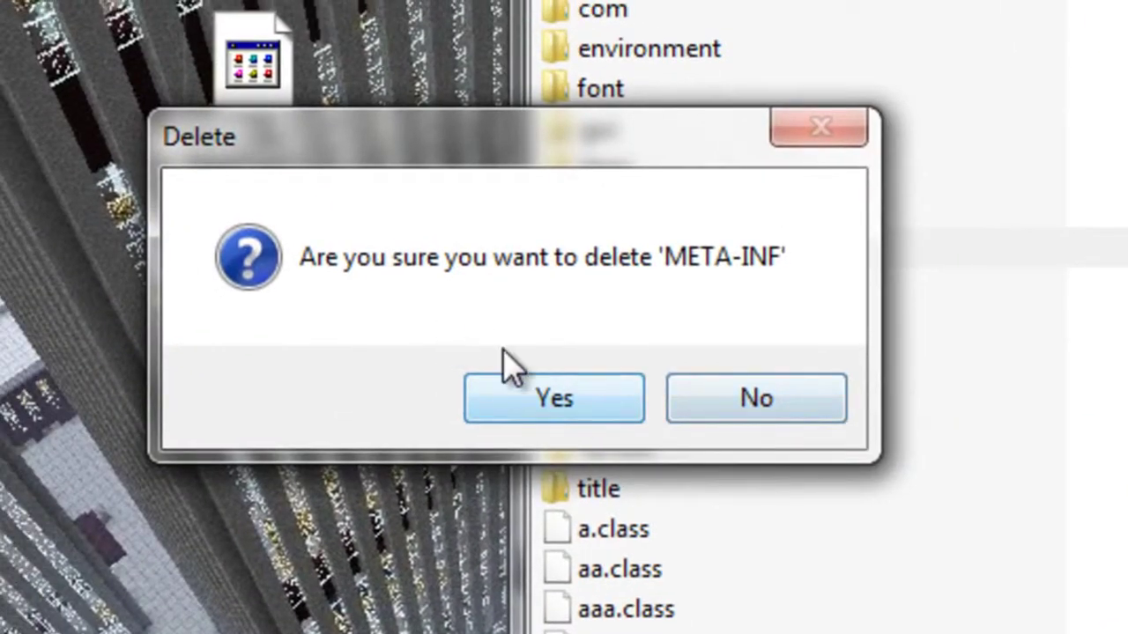
left_click(539, 395)
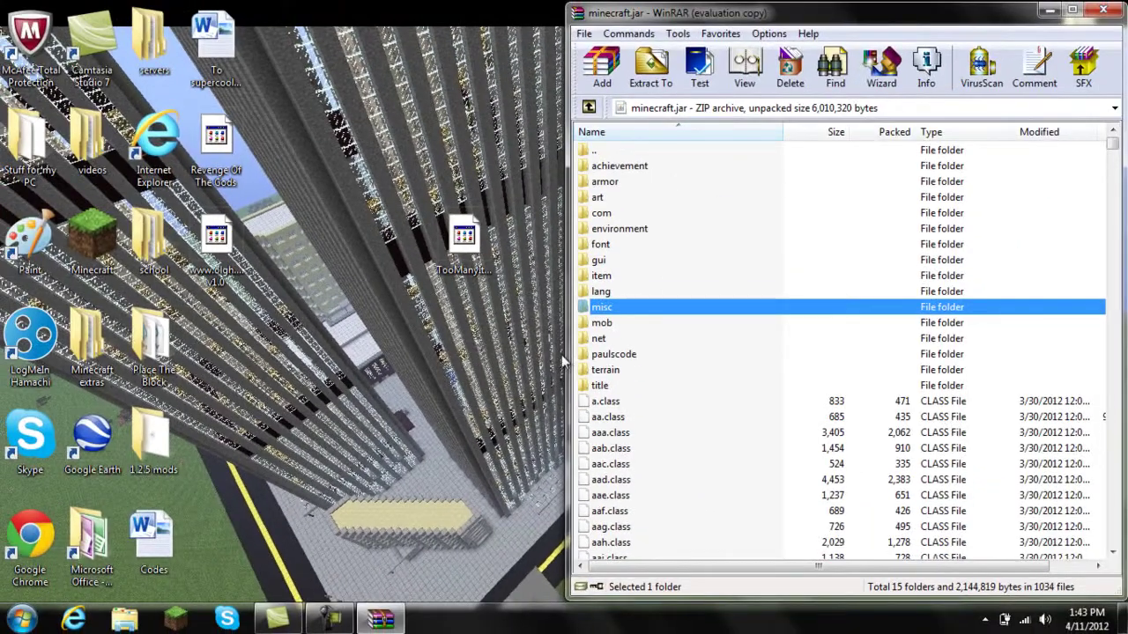
- Open the TooManyItems2012_03_30_1.2.5pre zip from the desktop in WinRAR and place its window beside minecraft.jar
left_click(496, 333)
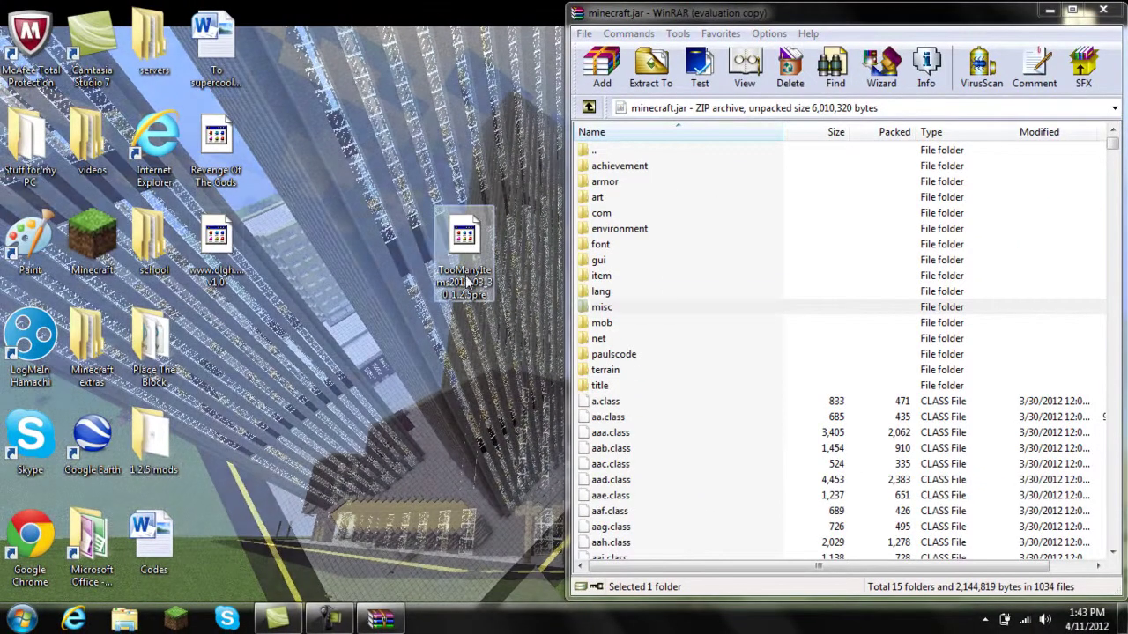
left_click_drag(460, 242, 398, 238)
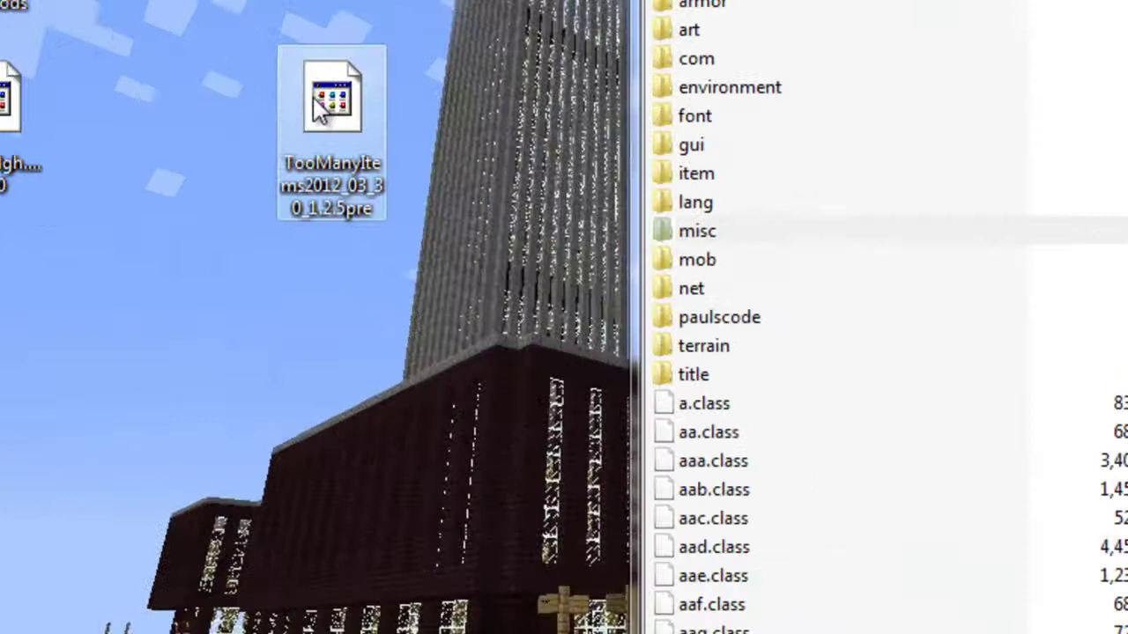
right_click(318, 109)
mouse_move(529, 314)
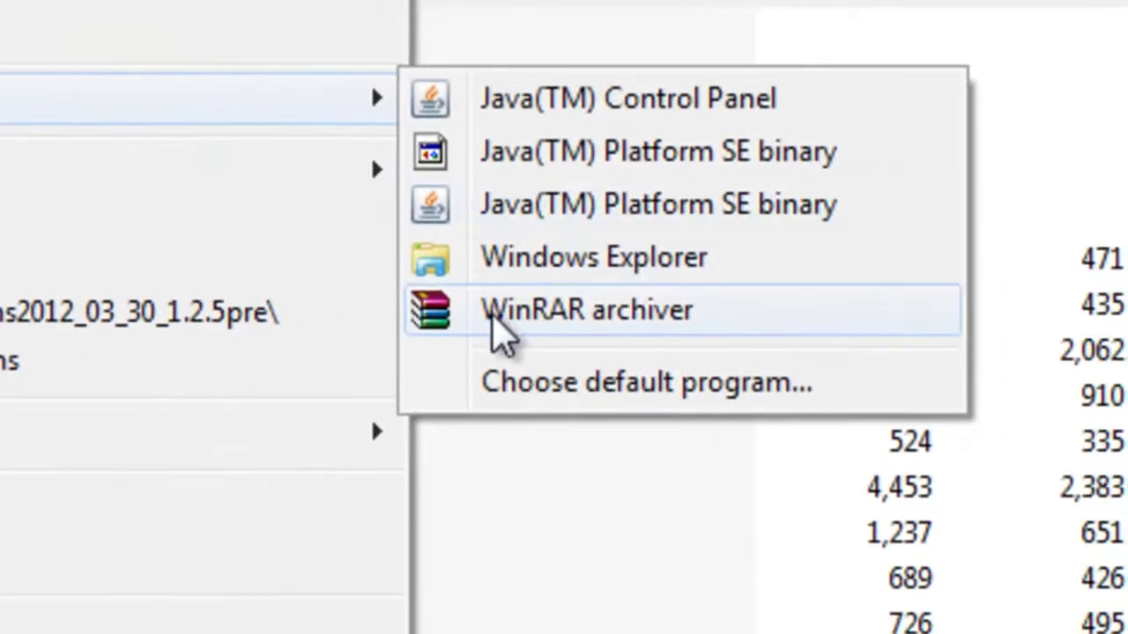
left_click(504, 333)
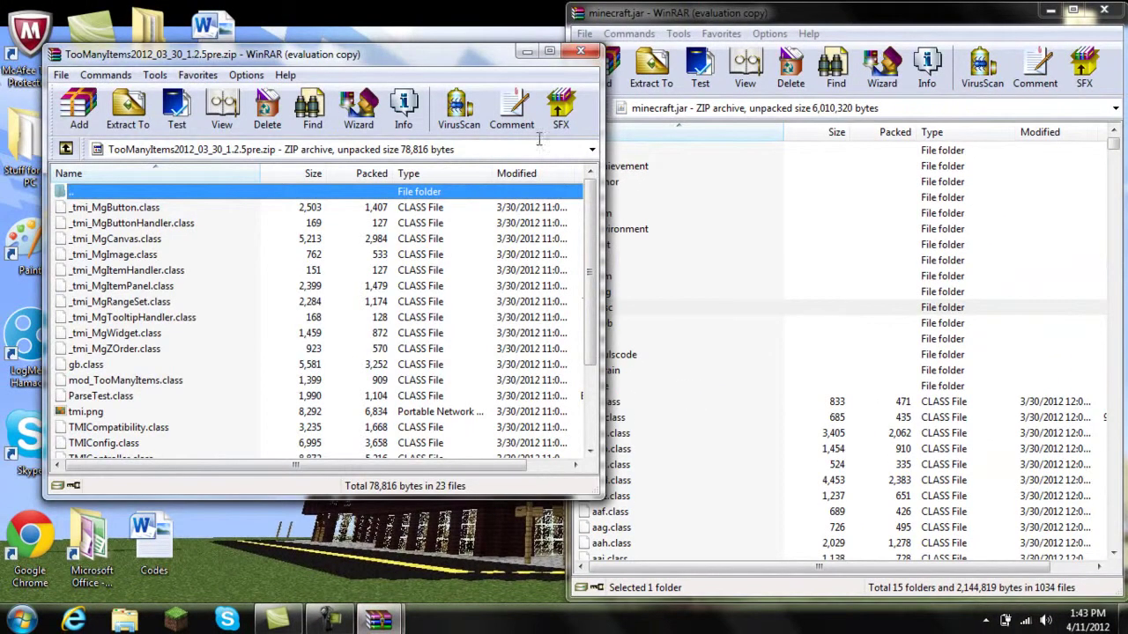
left_click(443, 206)
left_click_drag(448, 62, 0, 62)
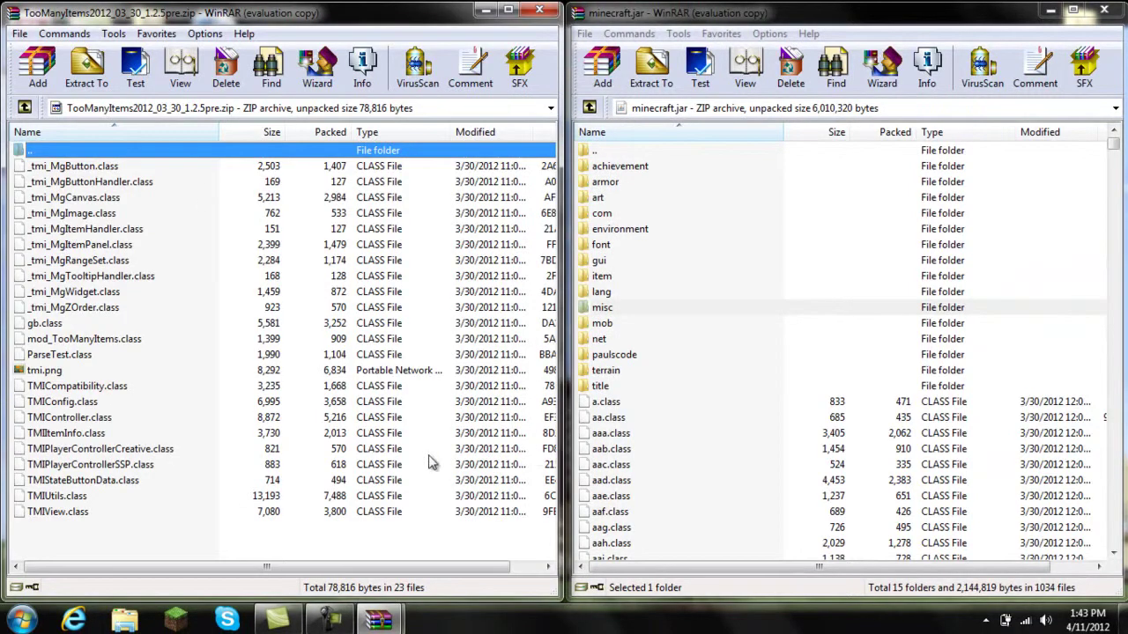
- Add all files from the TooManyItems archive to minecraft.jar with the default archiving options and close both archives
left_click(269, 277)
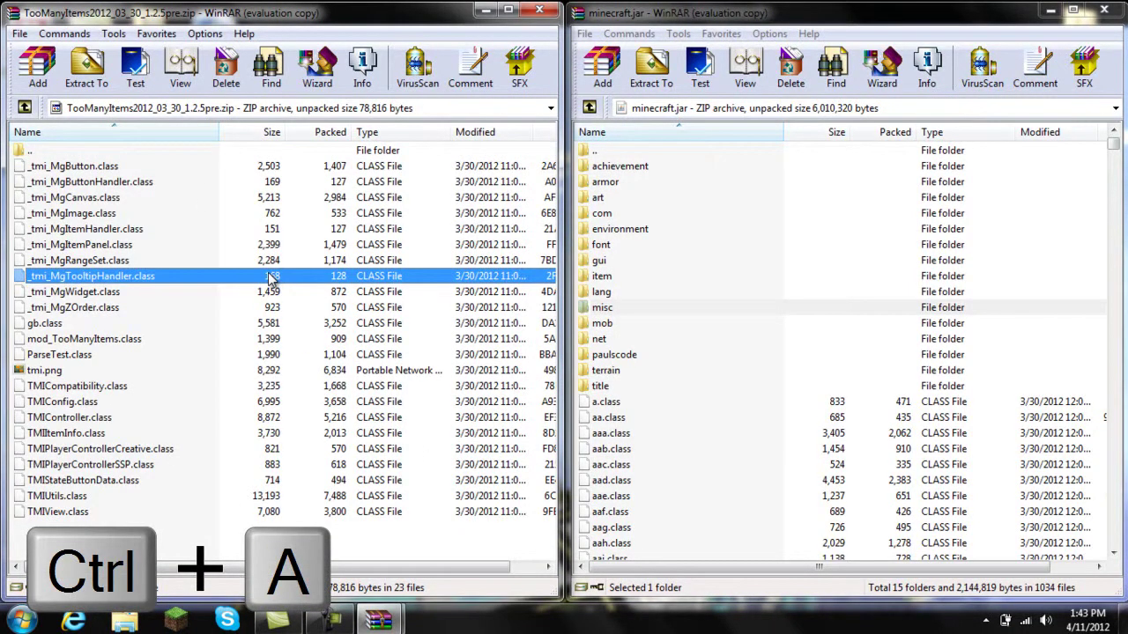
key("ctrl+a")
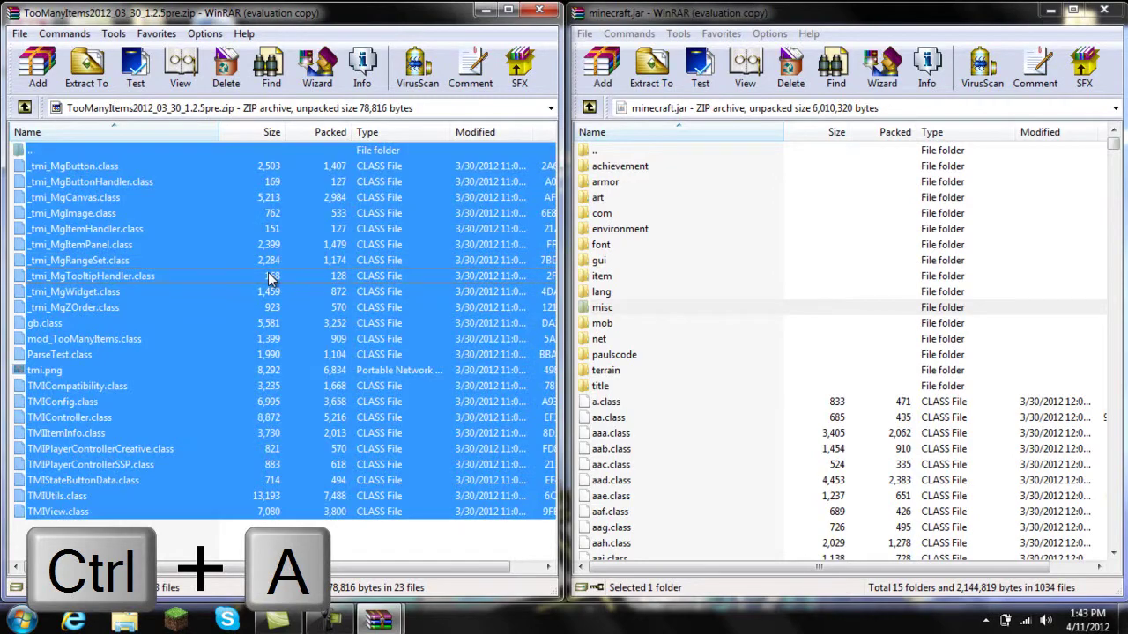
left_click_drag(269, 276, 797, 317)
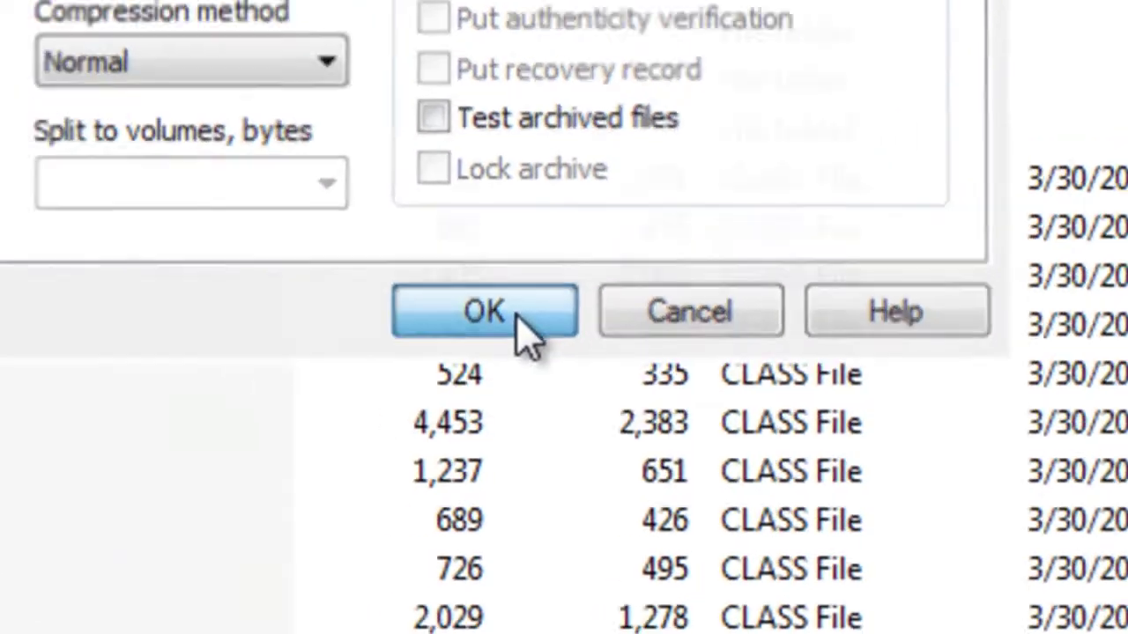
left_click(732, 398)
left_click(539, 11)
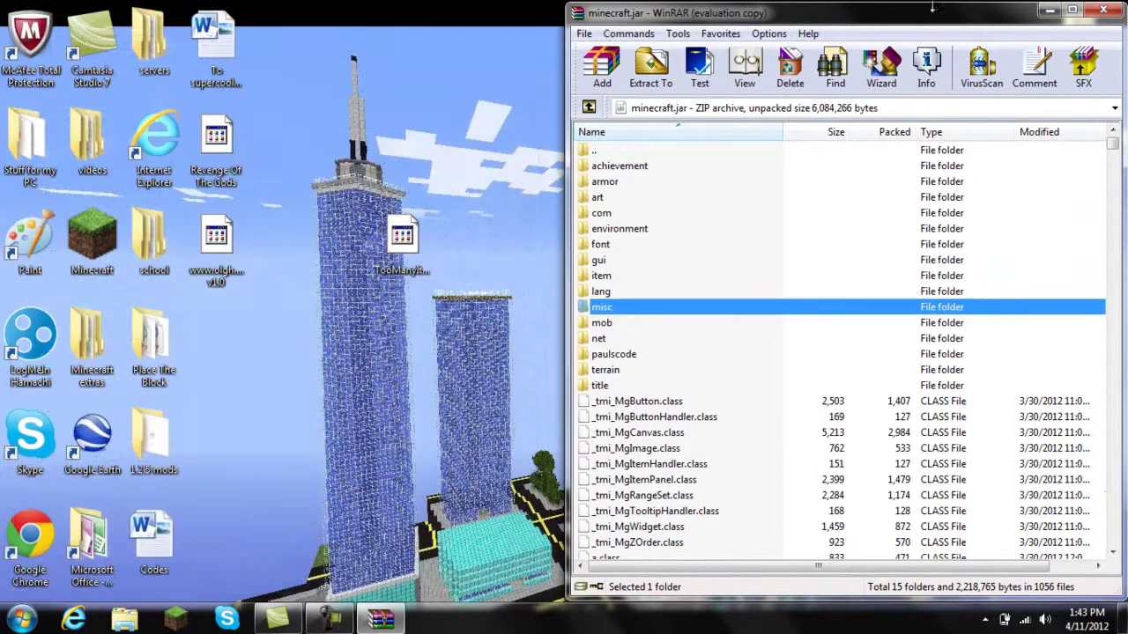
left_click(1103, 10)
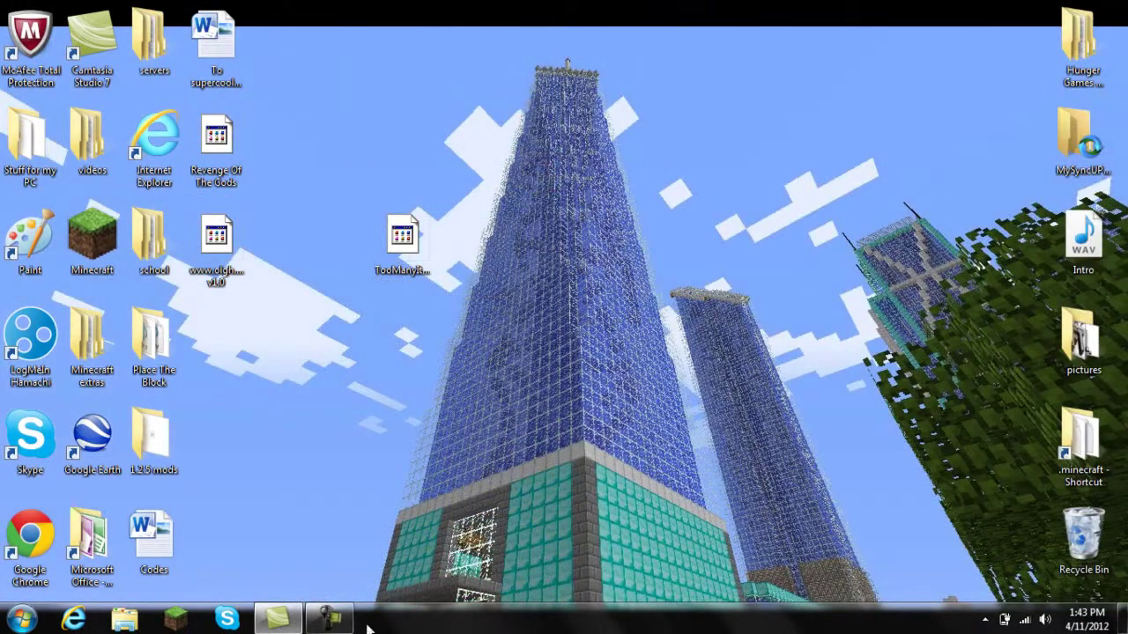
- Start the Minecraft launcher and log in with the saved account to load the modded game
left_click(351, 624)
left_click(1064, 531)
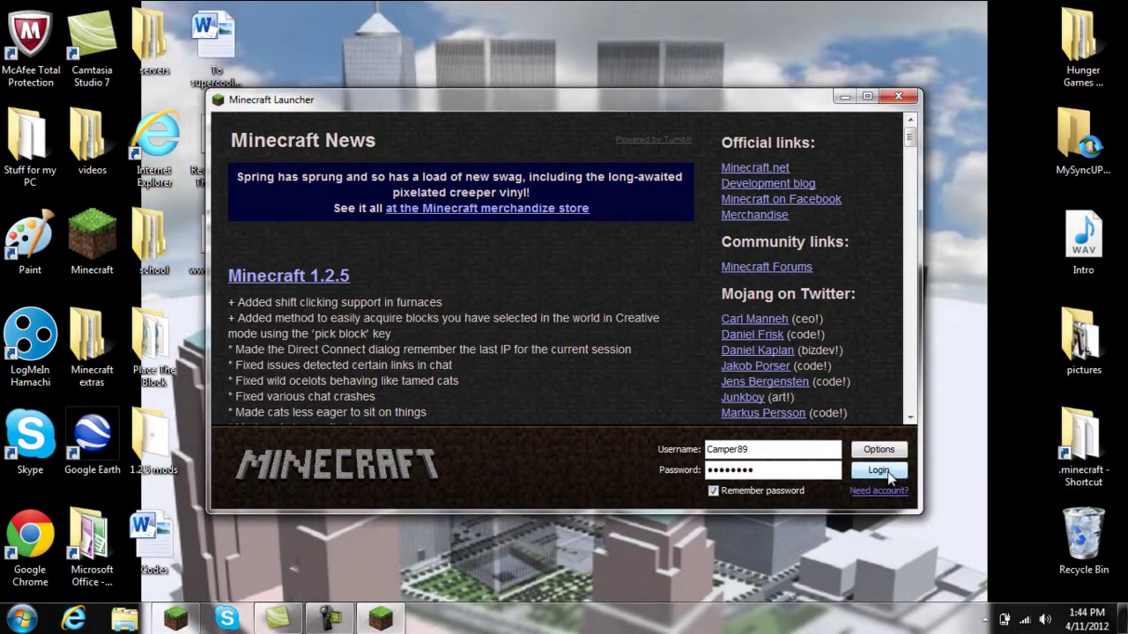
left_click(881, 471)
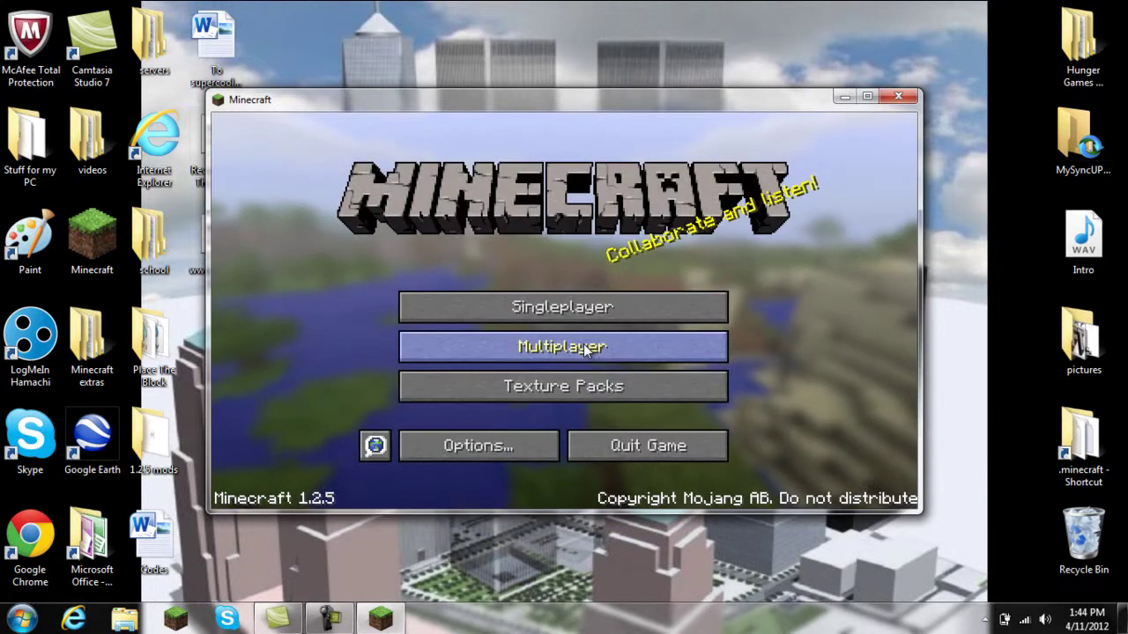
- Load the singleplayer world Ligitament, check the Too Many Items overlay in the inventory, and maximize the game window
left_click(577, 305)
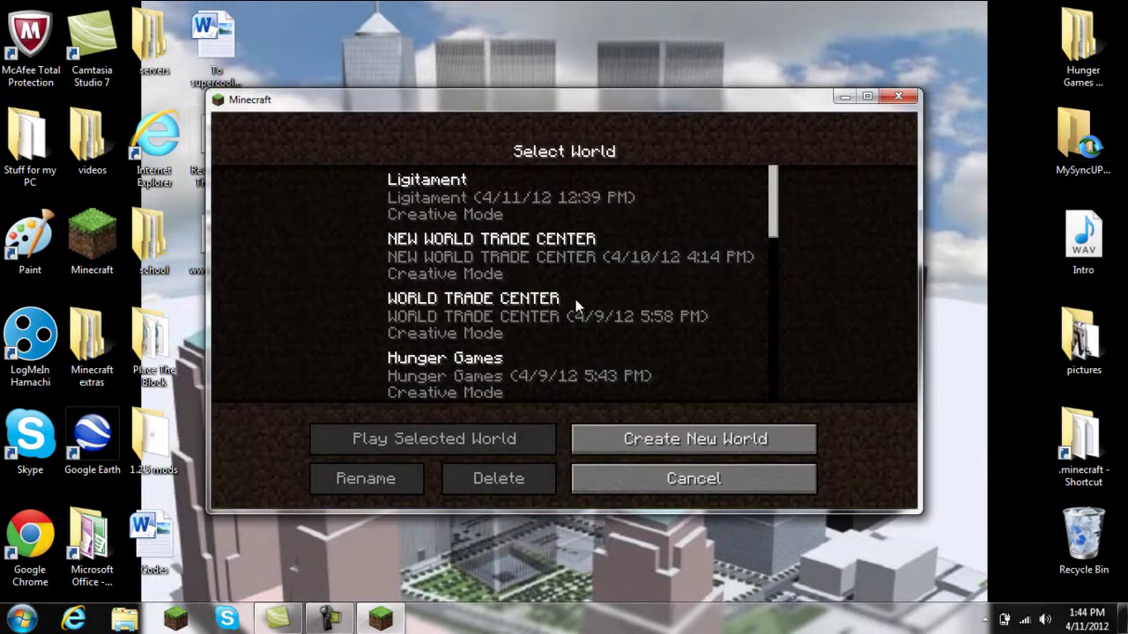
double_click(509, 203)
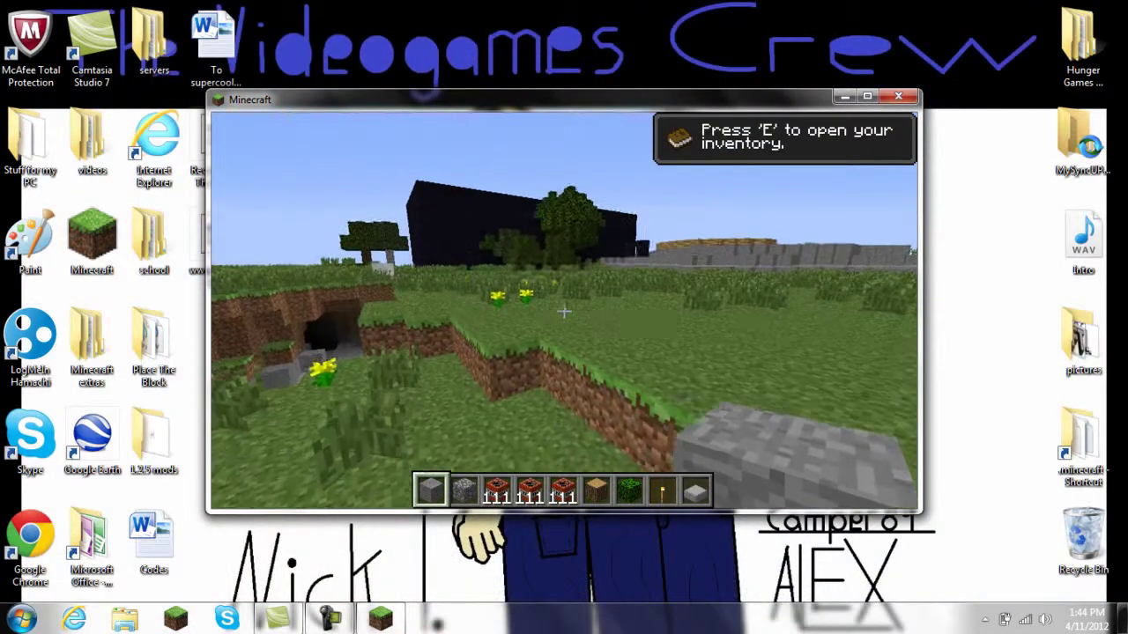
key("e")
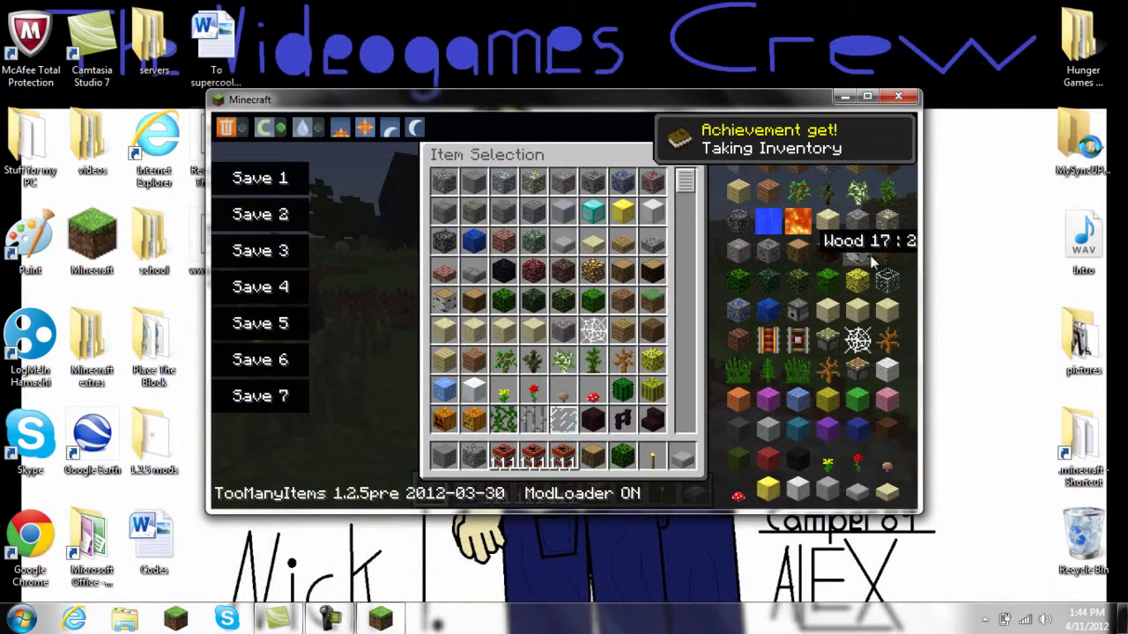
key("e")
key("e")
left_click(865, 97)
key("e")
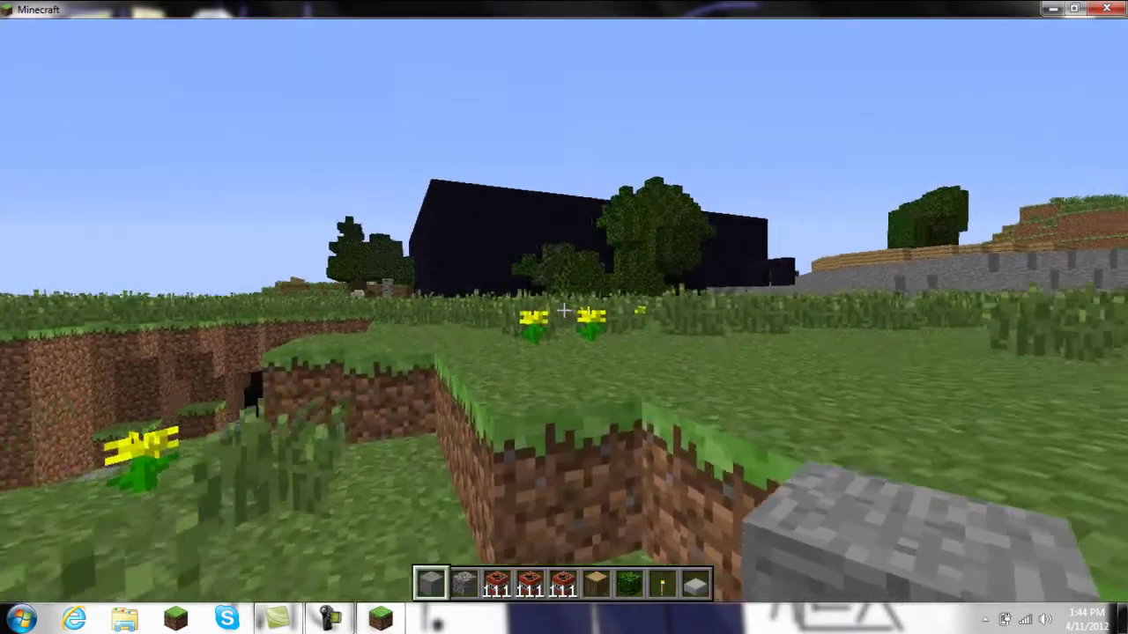
- Save the world, return to the title screen and quit Minecraft
key("Escape")
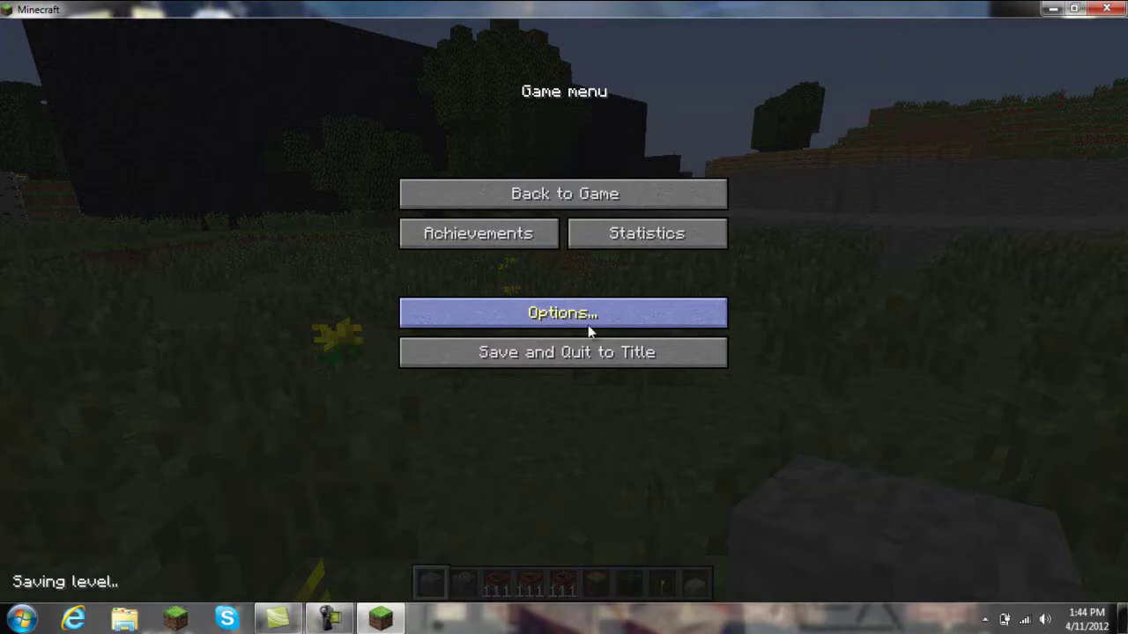
left_click(606, 351)
left_click(657, 403)
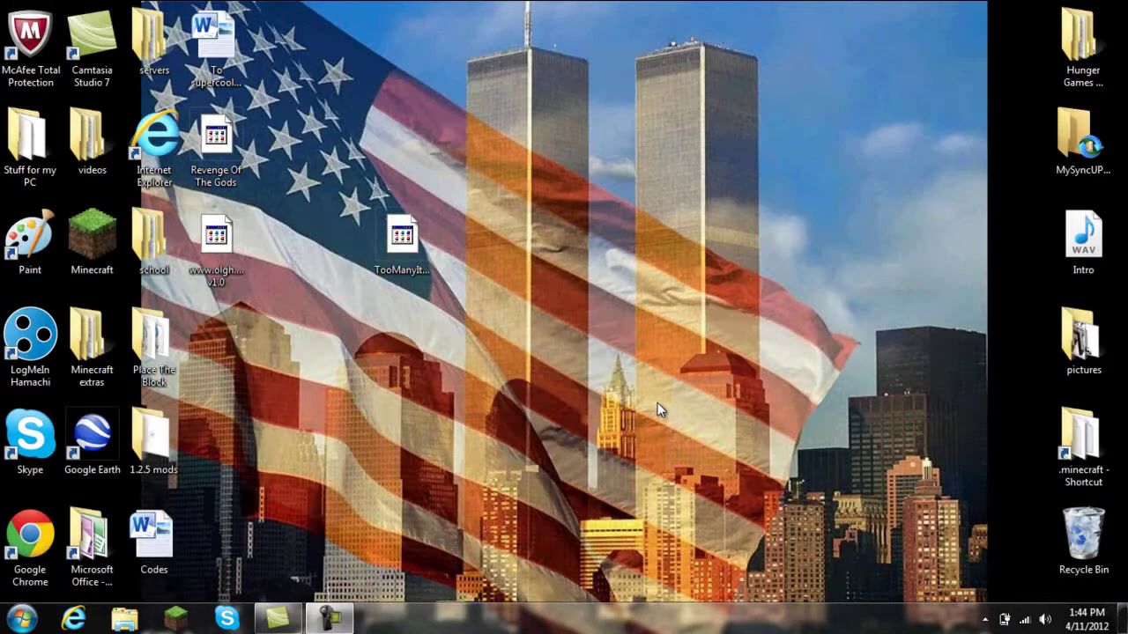
left_click(337, 619)
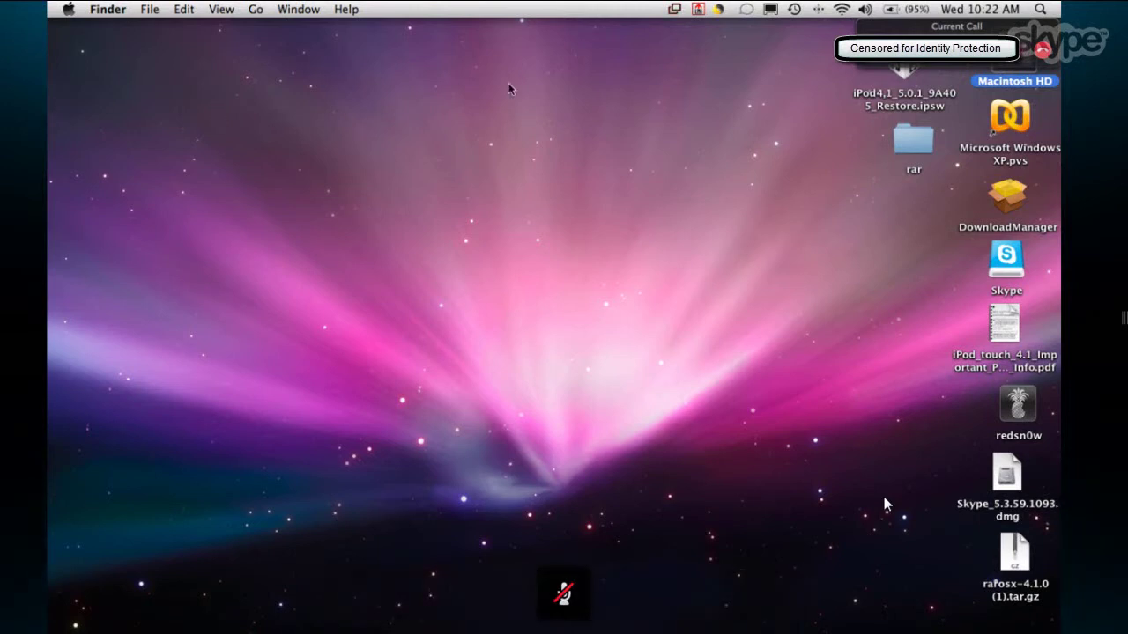
- On the shared Mac, search Macintosh HD for the TooManyItems download and unpack the 1.2.5pre (7) zip
double_click(997, 84)
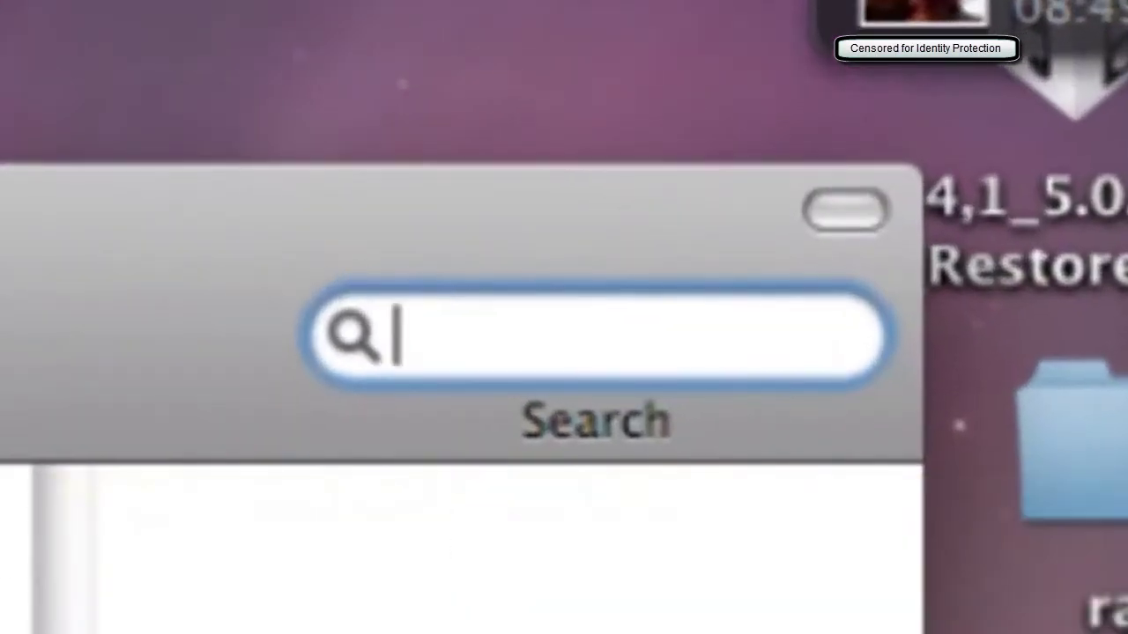
type("tp")
key("BackSpace")
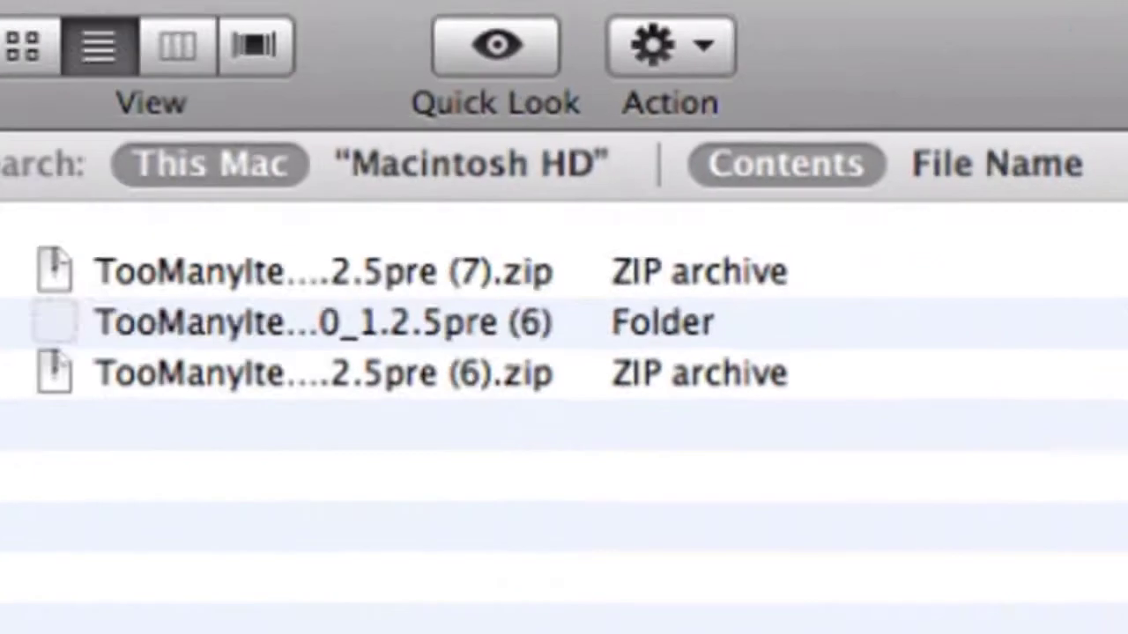
left_click(281, 268)
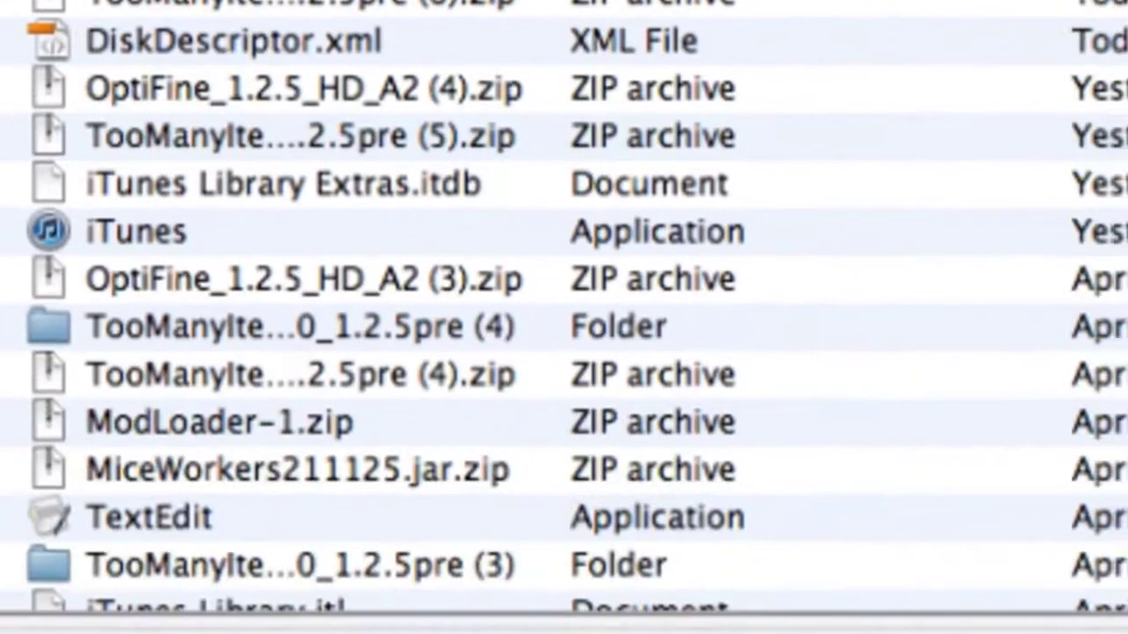
- Open another Finder window and browse from the user's home folder through its Library to the minecraft bin folder
double_click(1047, 227)
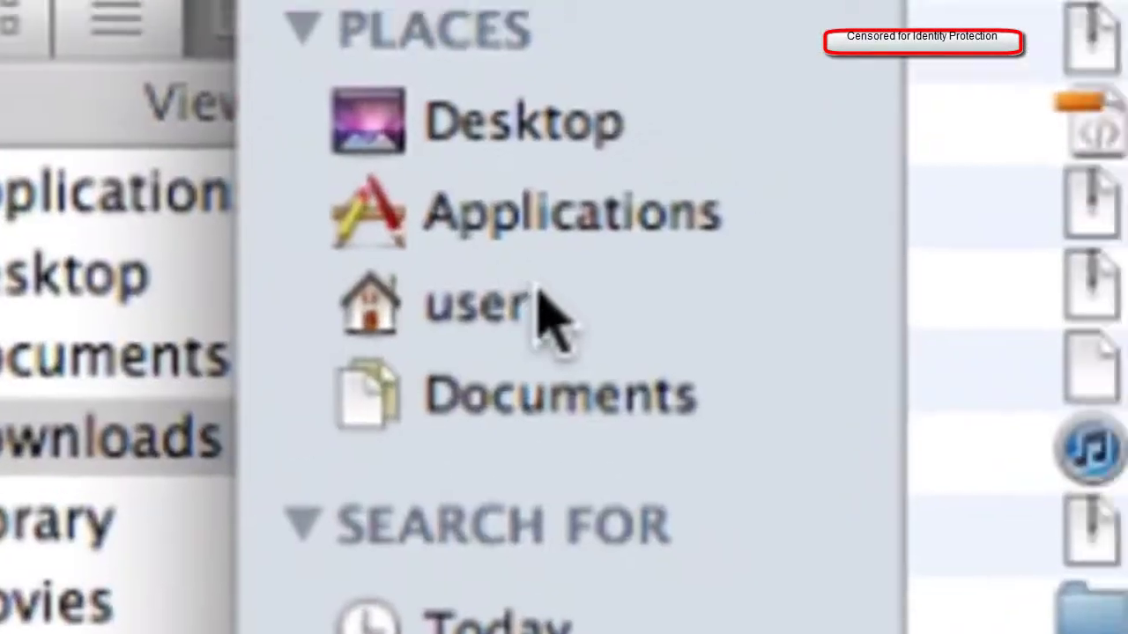
left_click(323, 270)
left_click(563, 399)
left_click(485, 96)
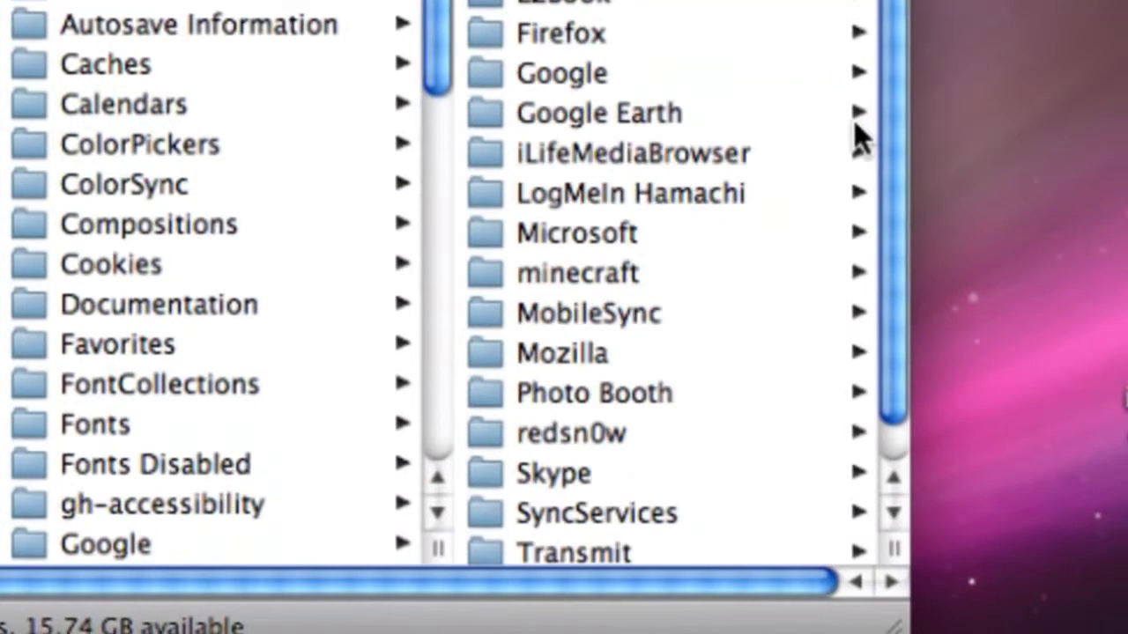
scroll(723, 312, "down", 1)
left_click(617, 233)
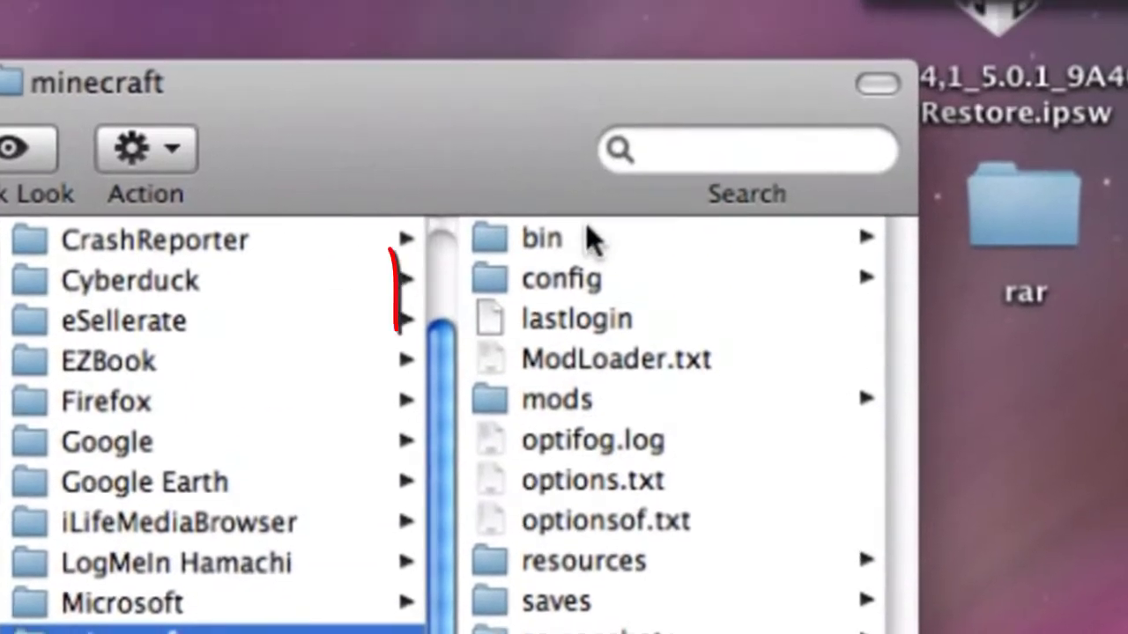
left_click(589, 238)
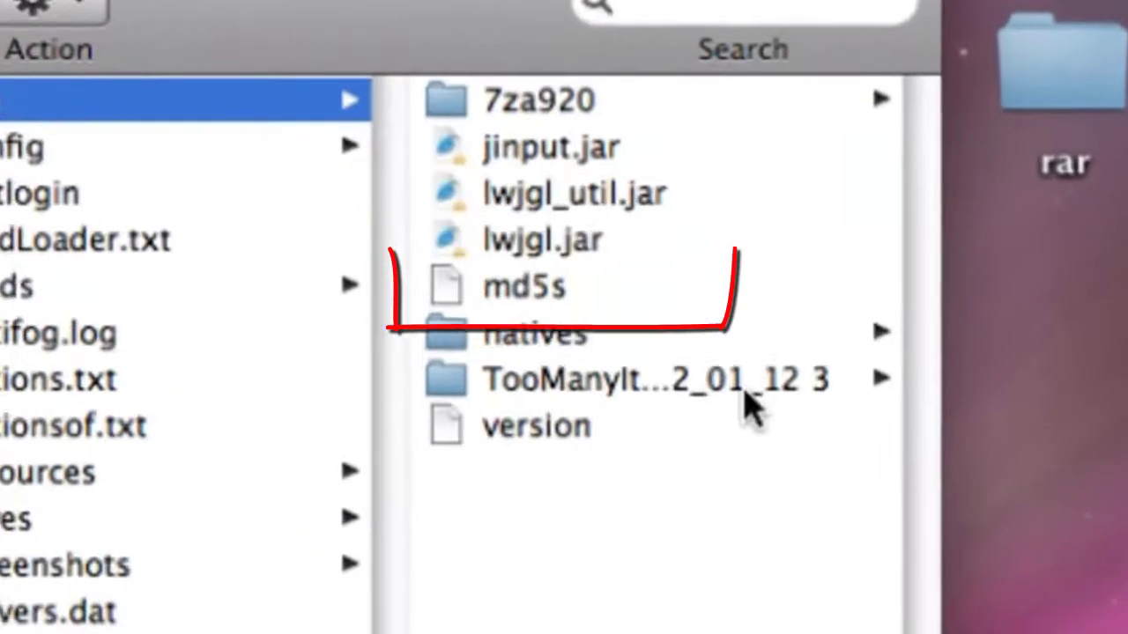
left_click(680, 322)
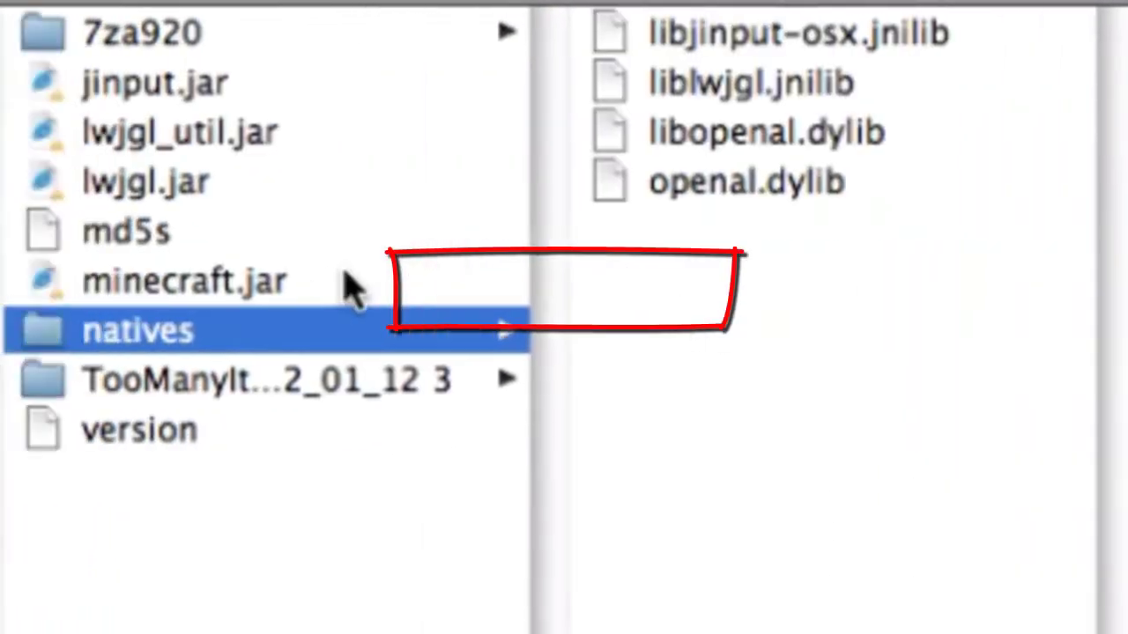
- Rename minecraft.jar in the bin folder to minecraft.jar.zip and accept the .zip extension
left_click(352, 282)
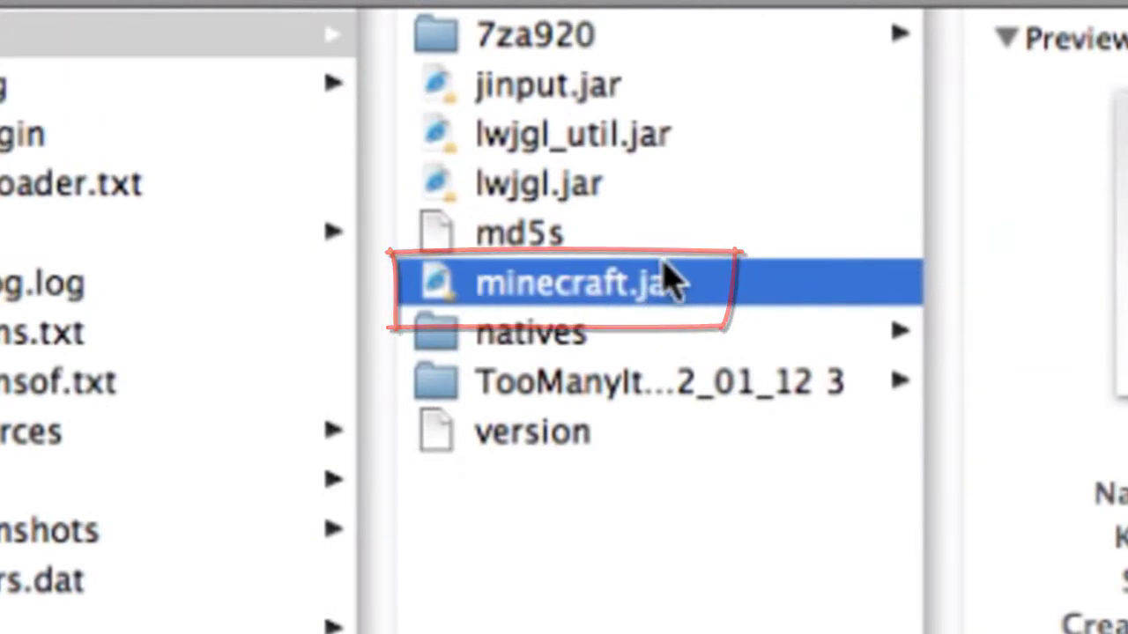
key("Return")
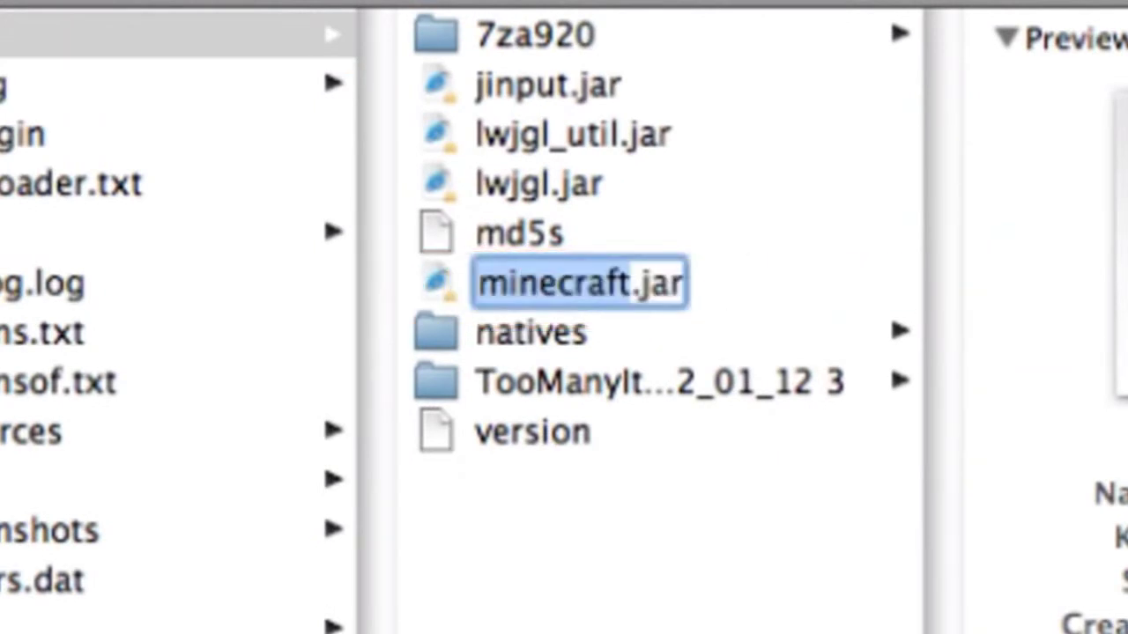
left_click(681, 283)
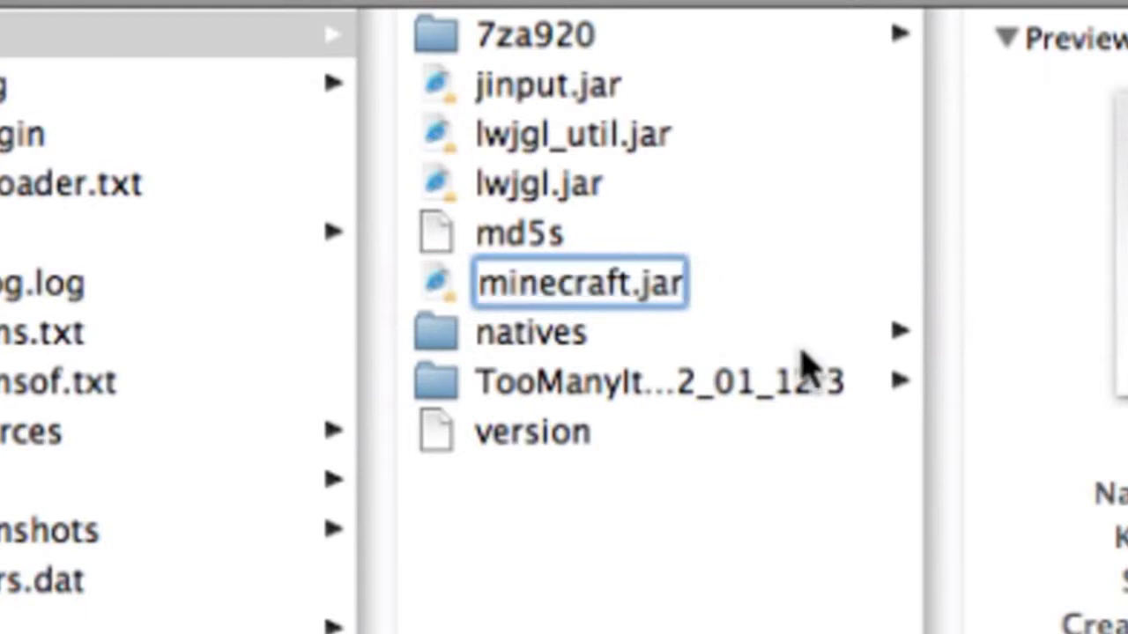
type(".zip")
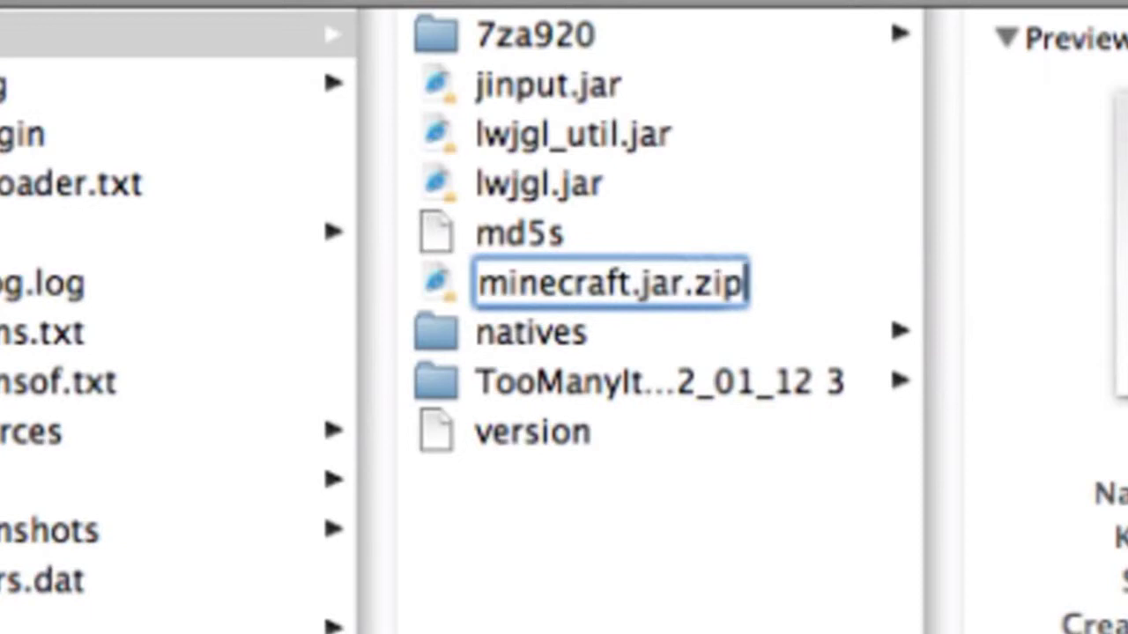
key("Return")
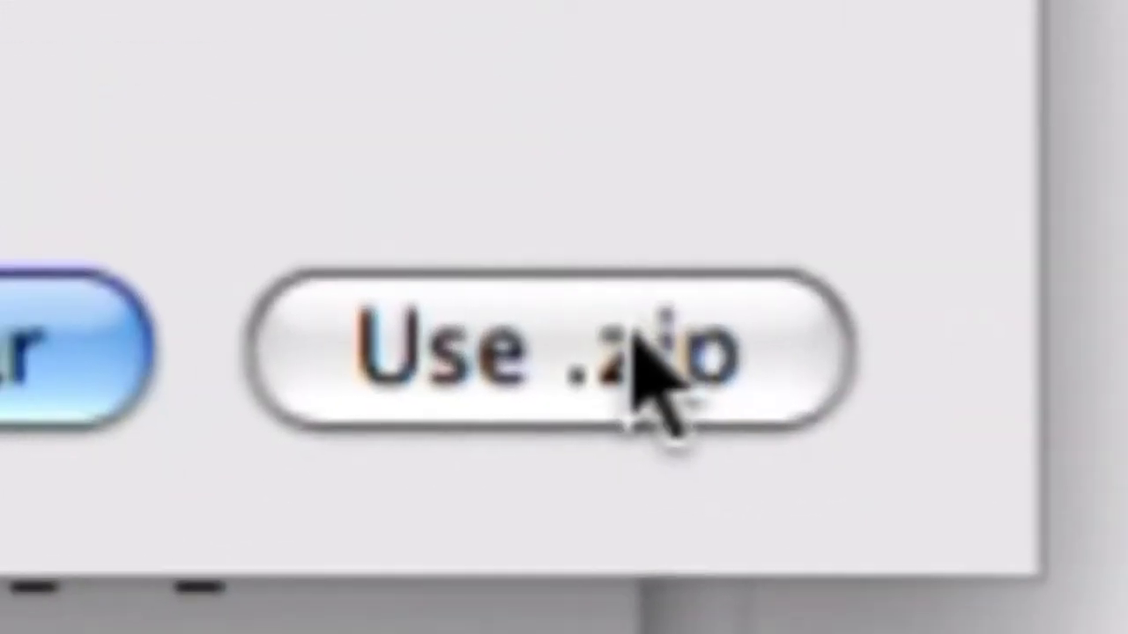
left_click(878, 393)
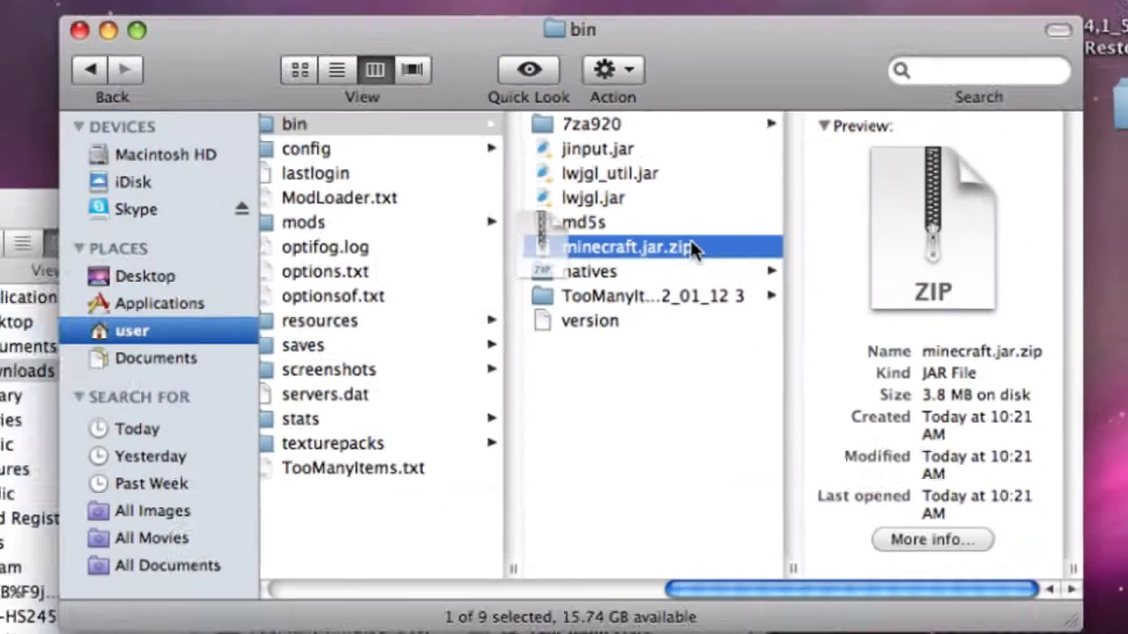
- Unpack minecraft.jar.zip and show the contents of the extracted minecraft.jar folder
double_click(656, 264)
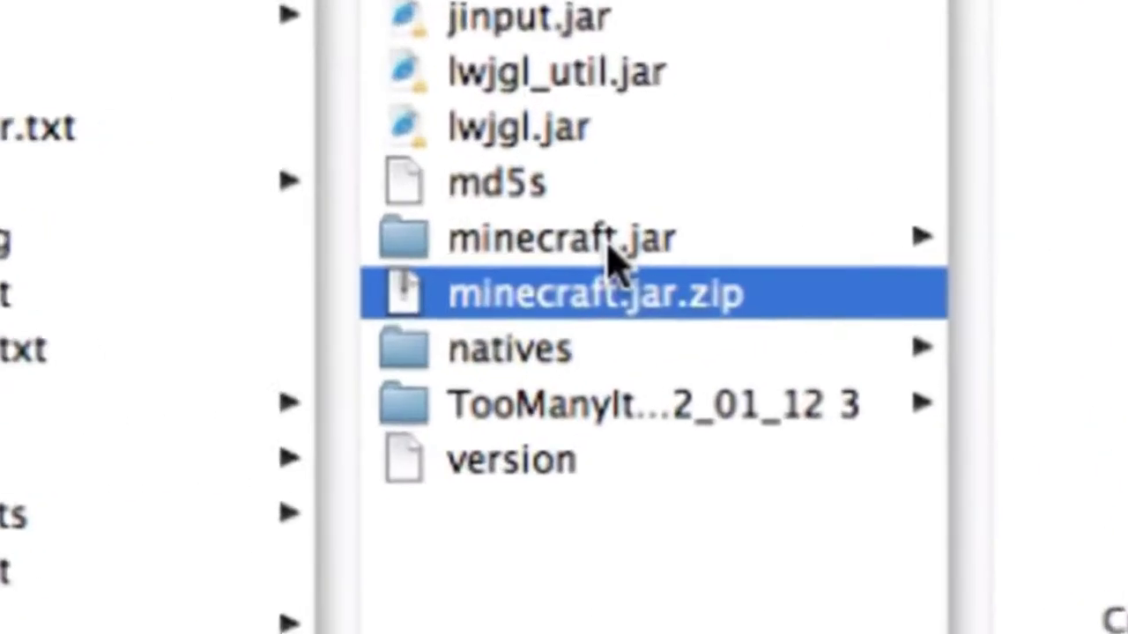
left_click(608, 247)
key("Return")
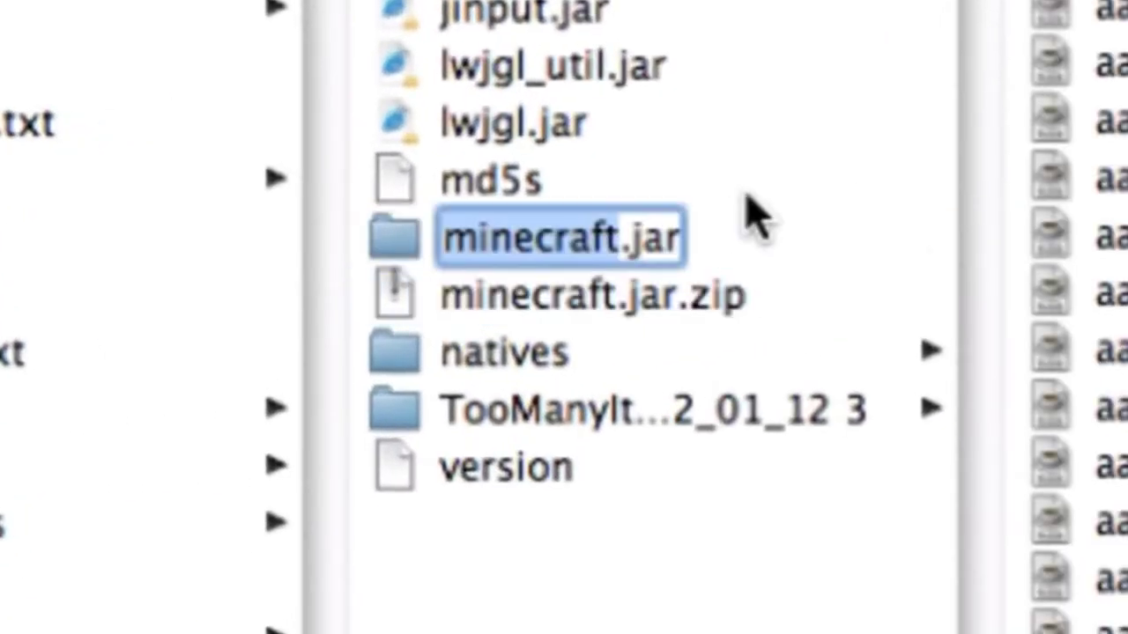
left_click(747, 196)
left_click(631, 249)
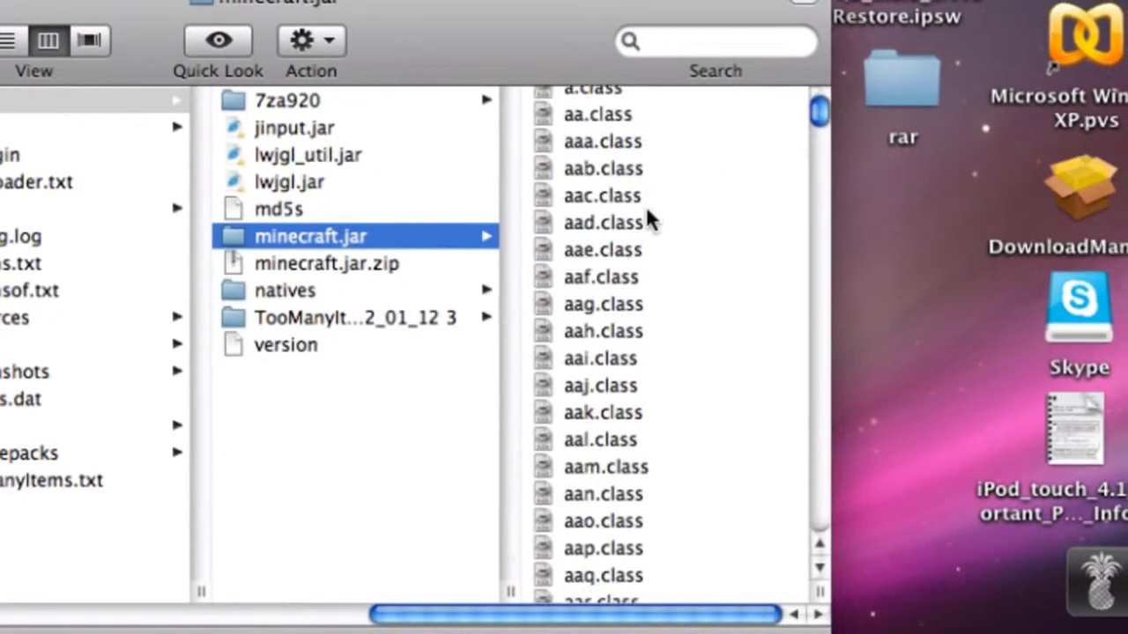
- Find the META-INF folder among the class files in the minecraft.jar folder and delete it
scroll(669, 238, "down", 8)
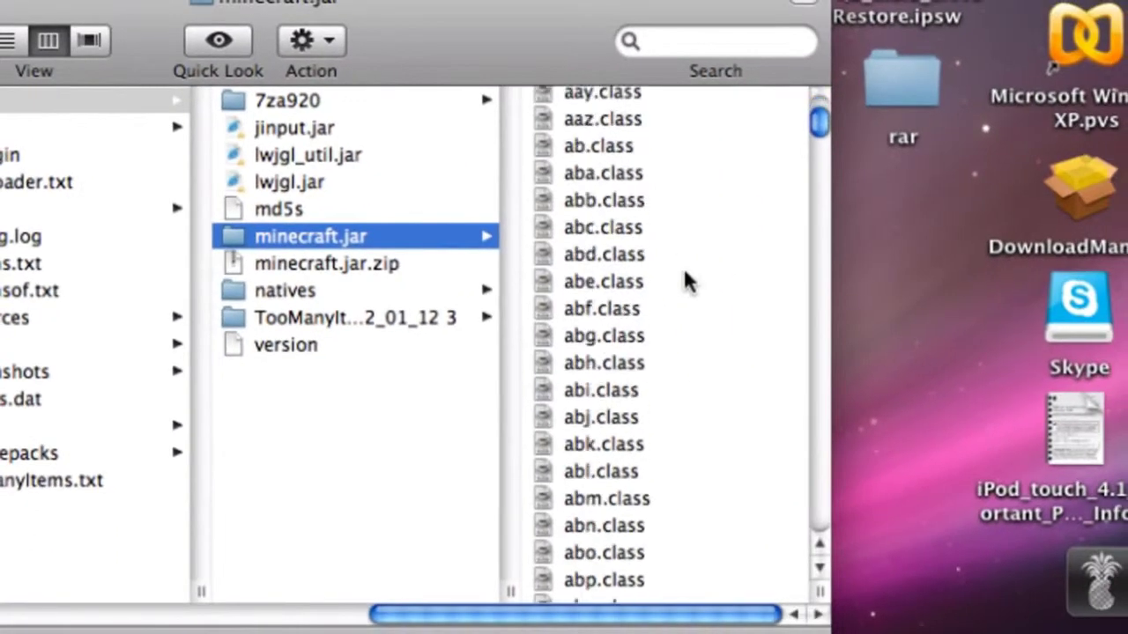
scroll(687, 282, "down", 15)
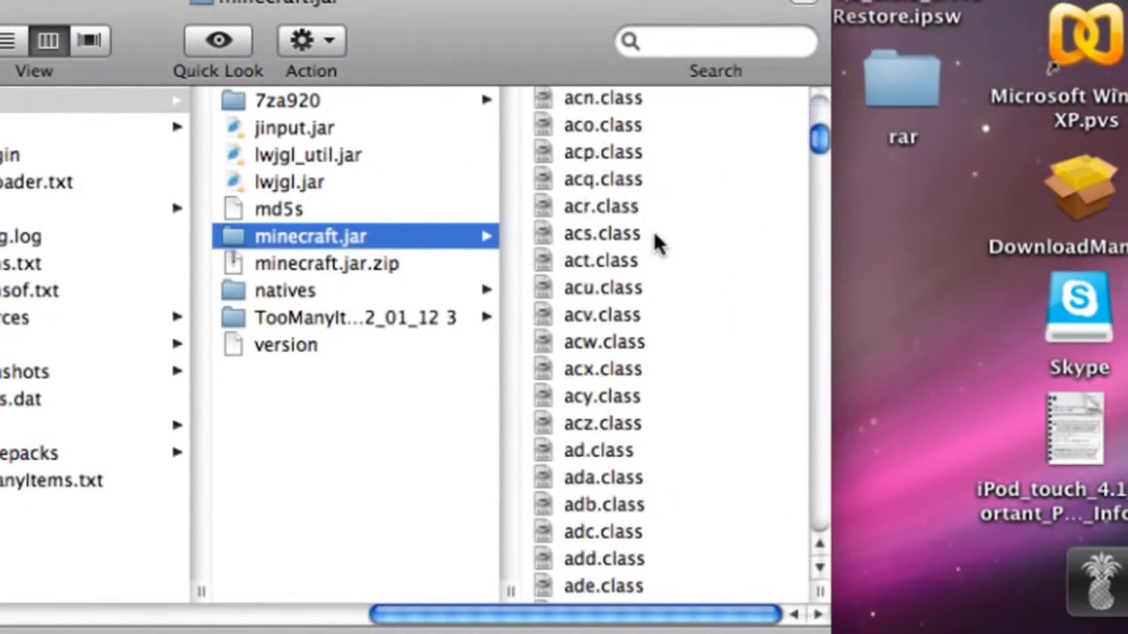
scroll(653, 255, "down", 20)
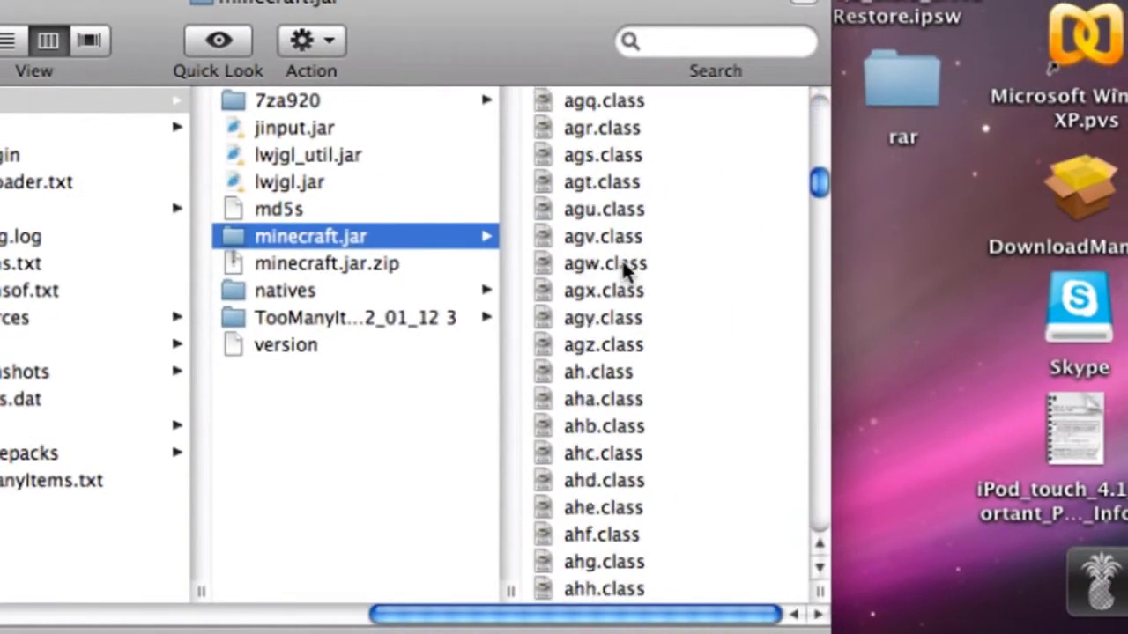
scroll(593, 271, "down", 10)
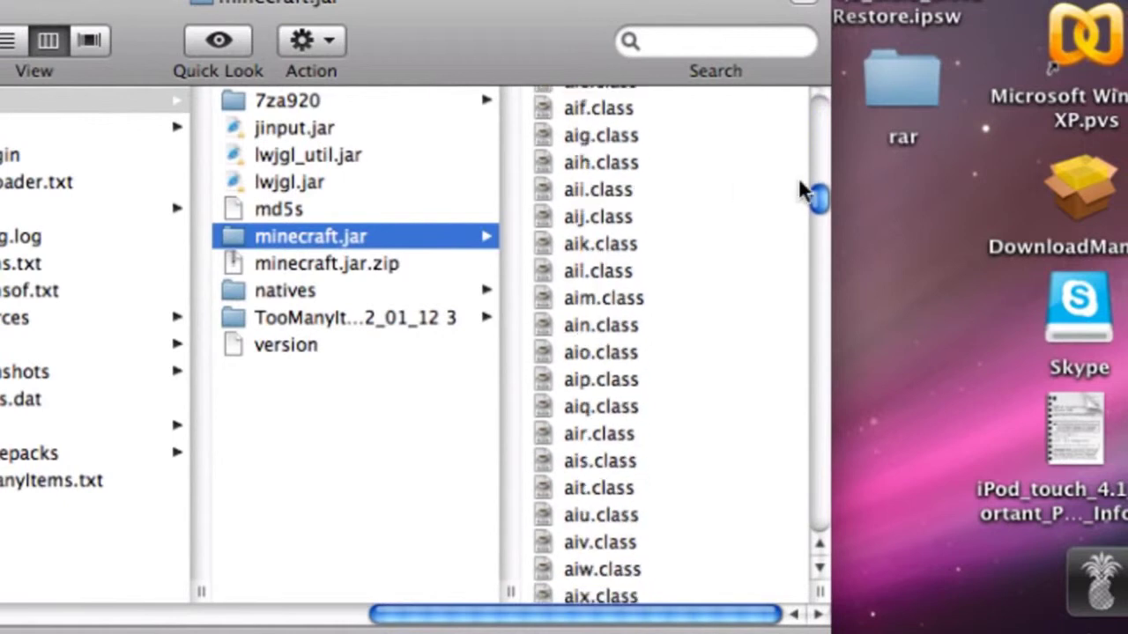
left_click_drag(820, 205, 824, 381)
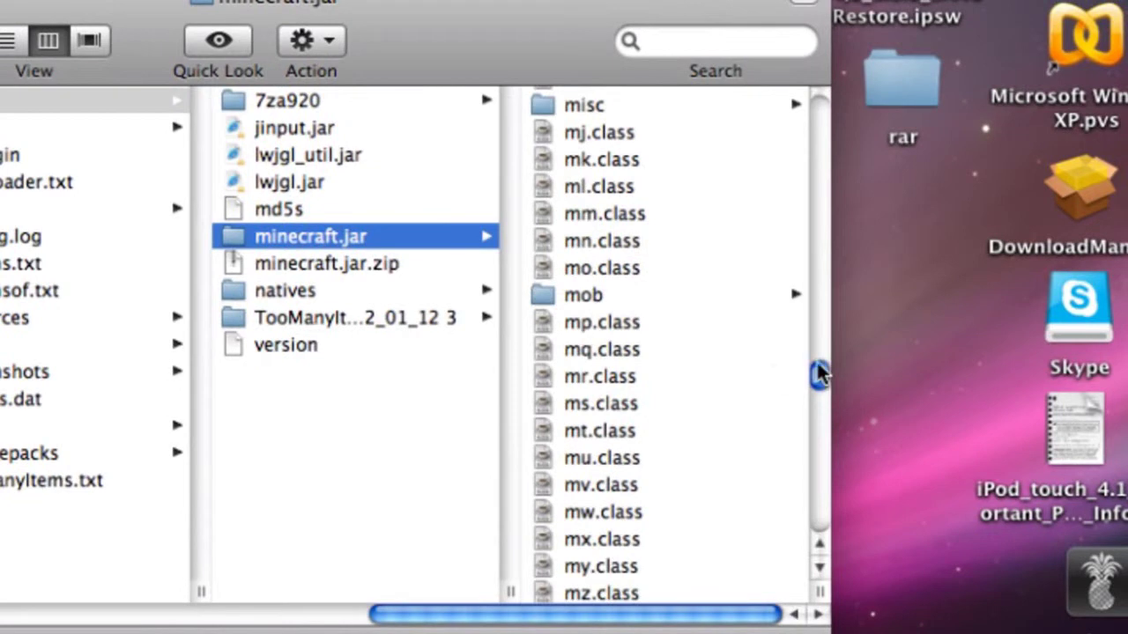
scroll(776, 366, "up", 5)
left_click(603, 283)
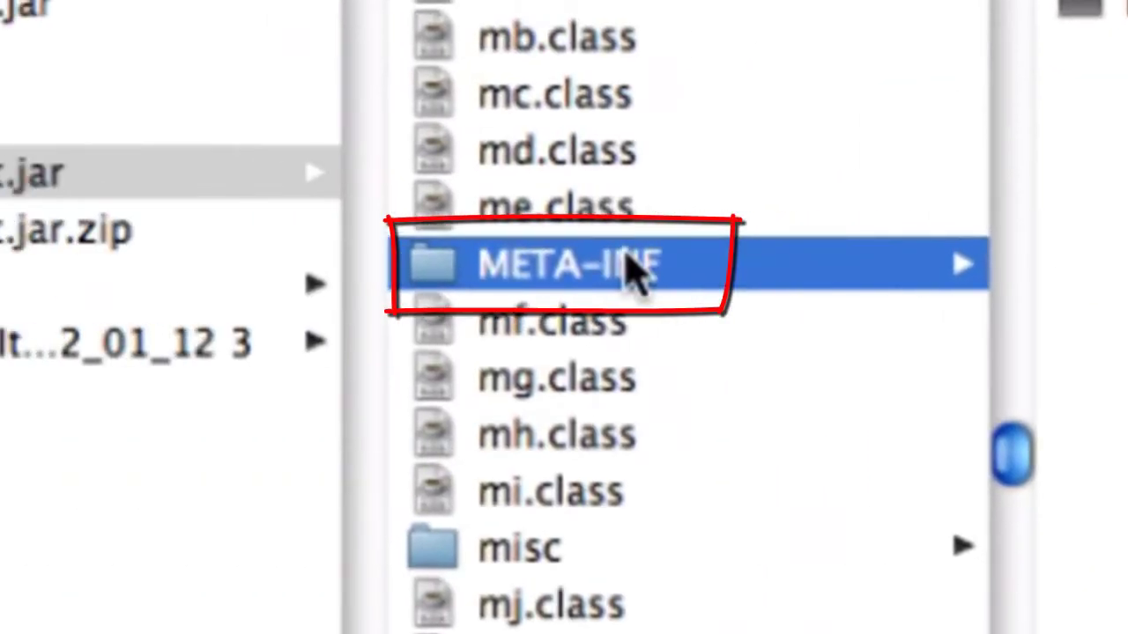
key("super+BackSpace")
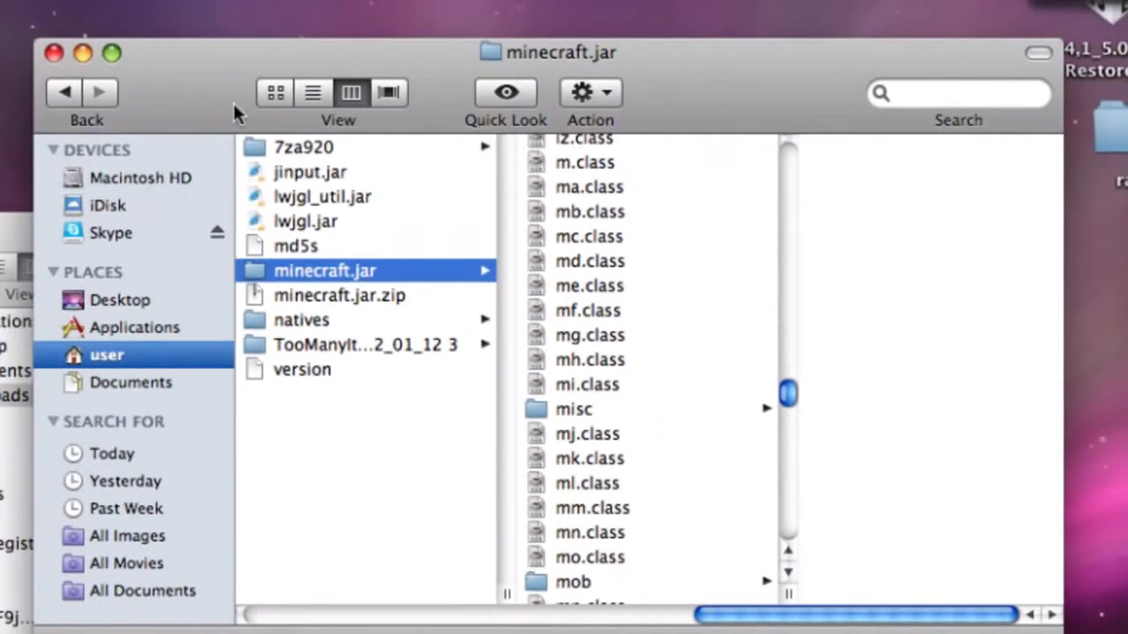
- Move all files from the TooManyItems2012_03_30_1.2.5pre (7) folder into the minecraft.jar folder, replacing gb.class, and close both Finder windows
left_click_drag(81, 5, 579, 0)
left_click_drag(368, 242, 1085, 633)
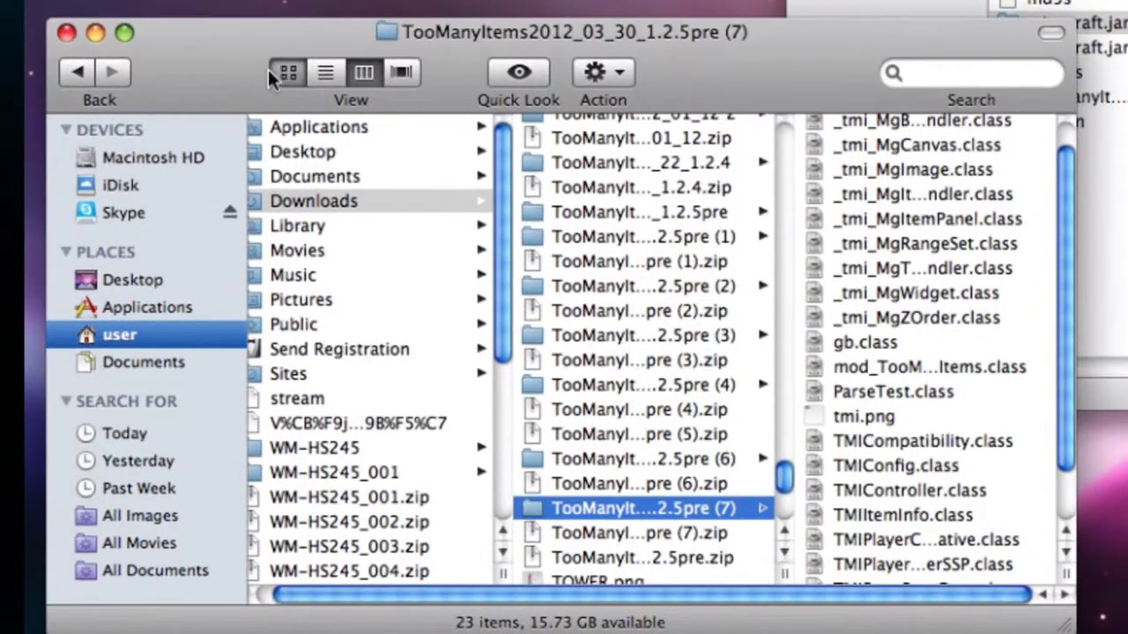
left_click(273, 72)
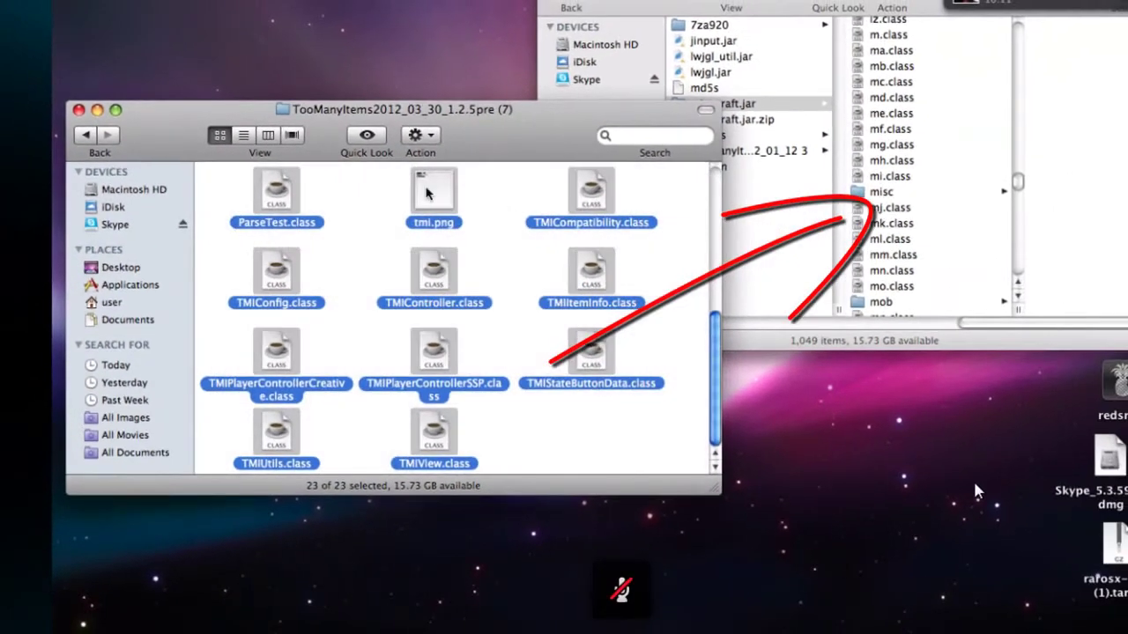
left_click_drag(426, 193, 984, 261)
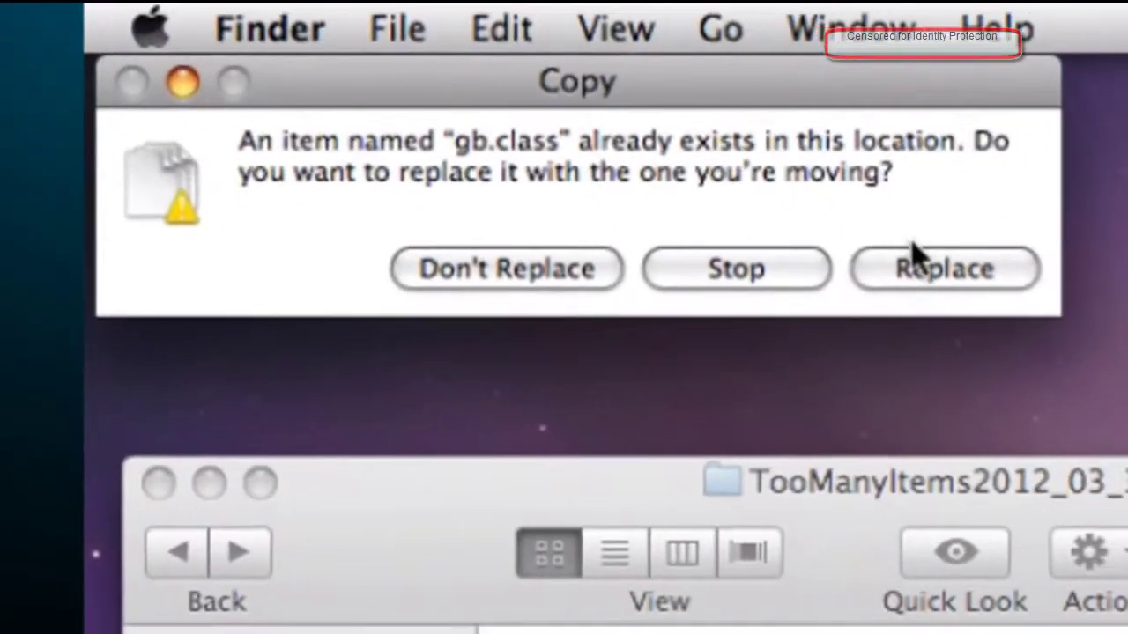
left_click(948, 269)
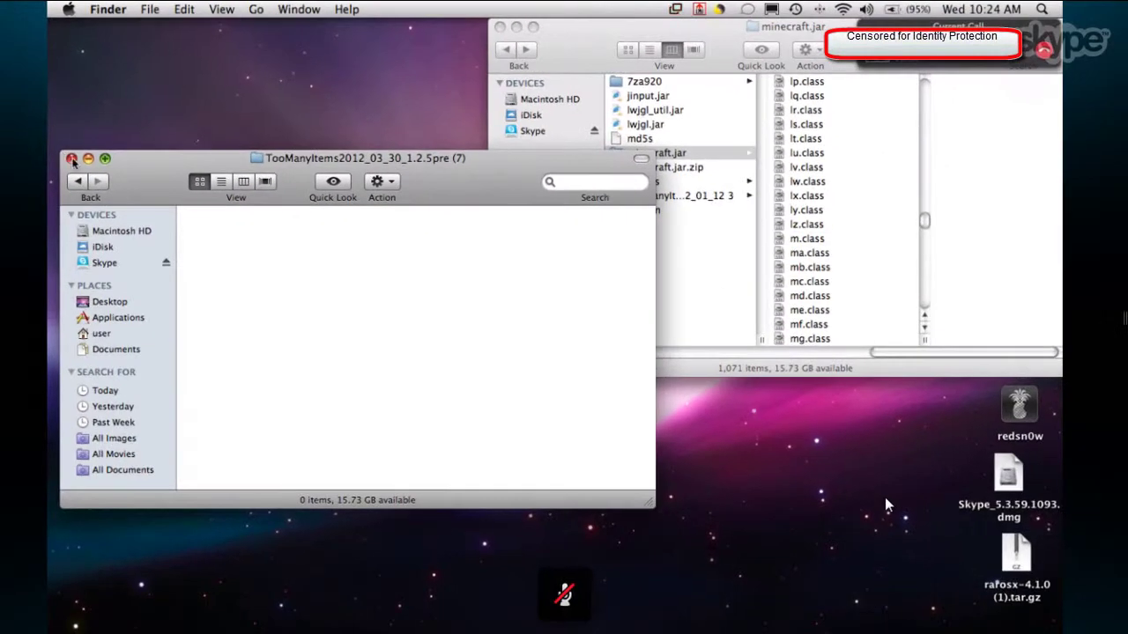
left_click(72, 159)
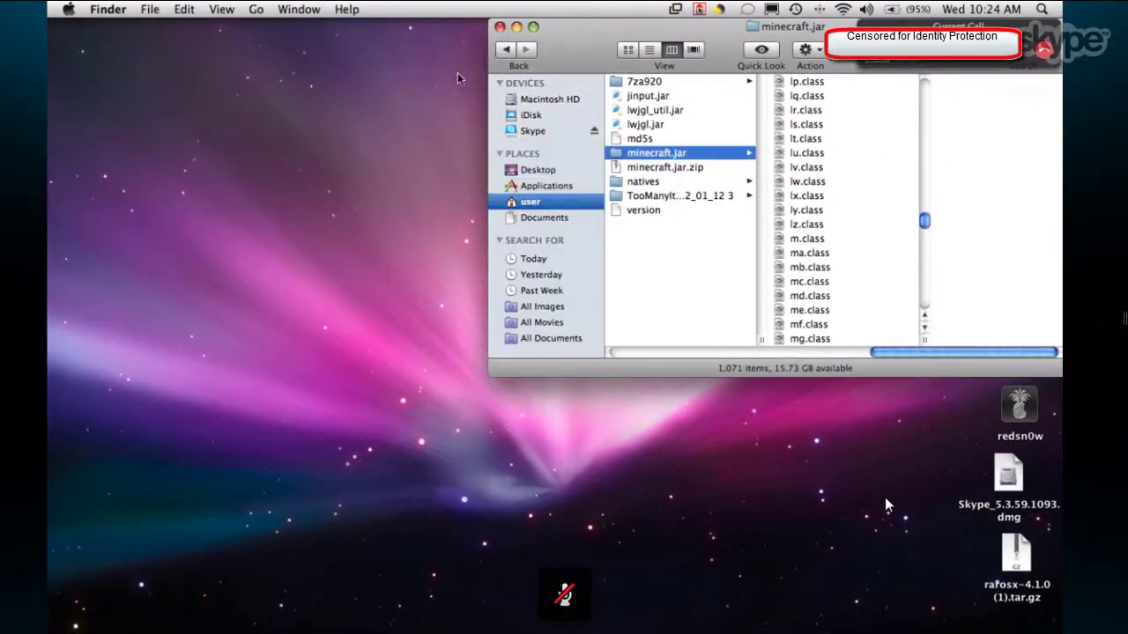
left_click(500, 28)
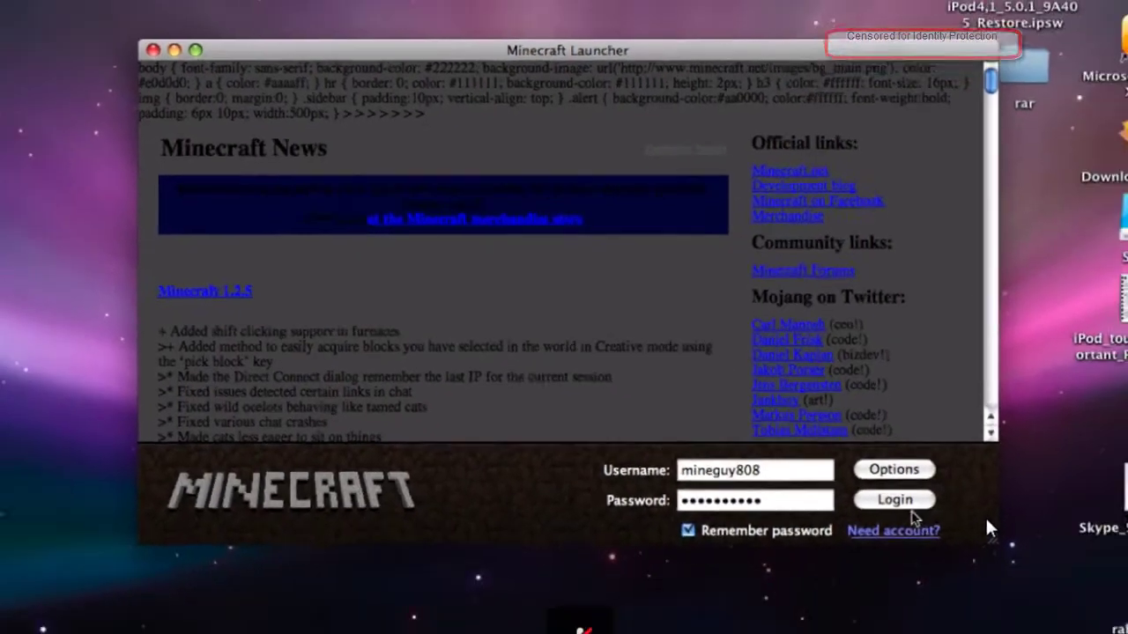
- Log in to the Minecraft launcher with the saved account and open a singleplayer world
left_click(962, 559)
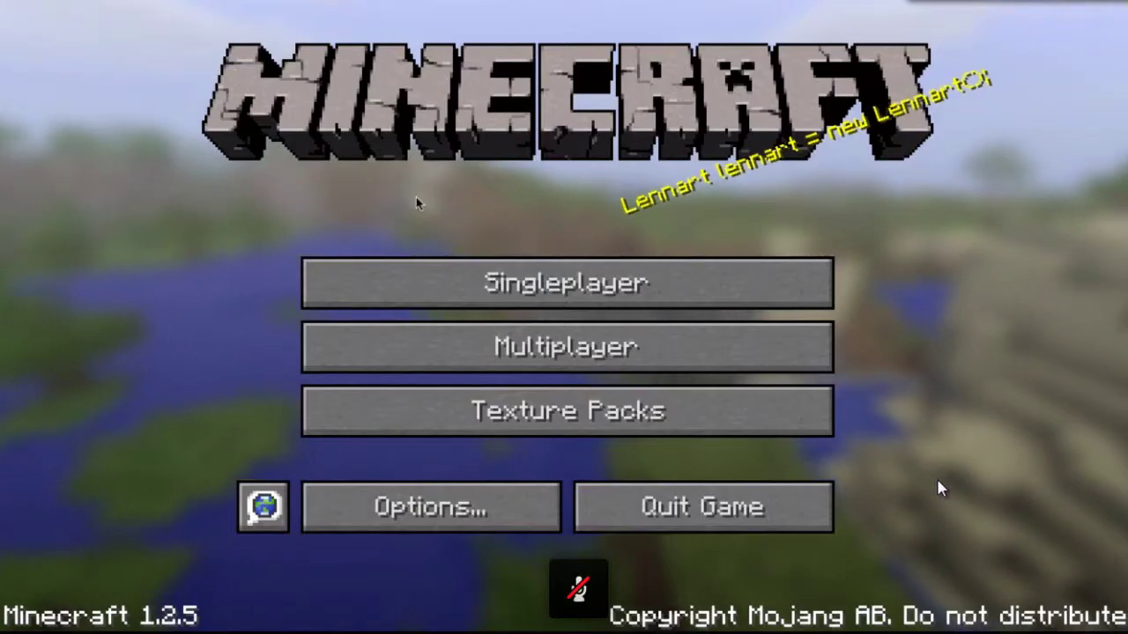
left_click(507, 282)
left_click(517, 146)
left_click(517, 146)
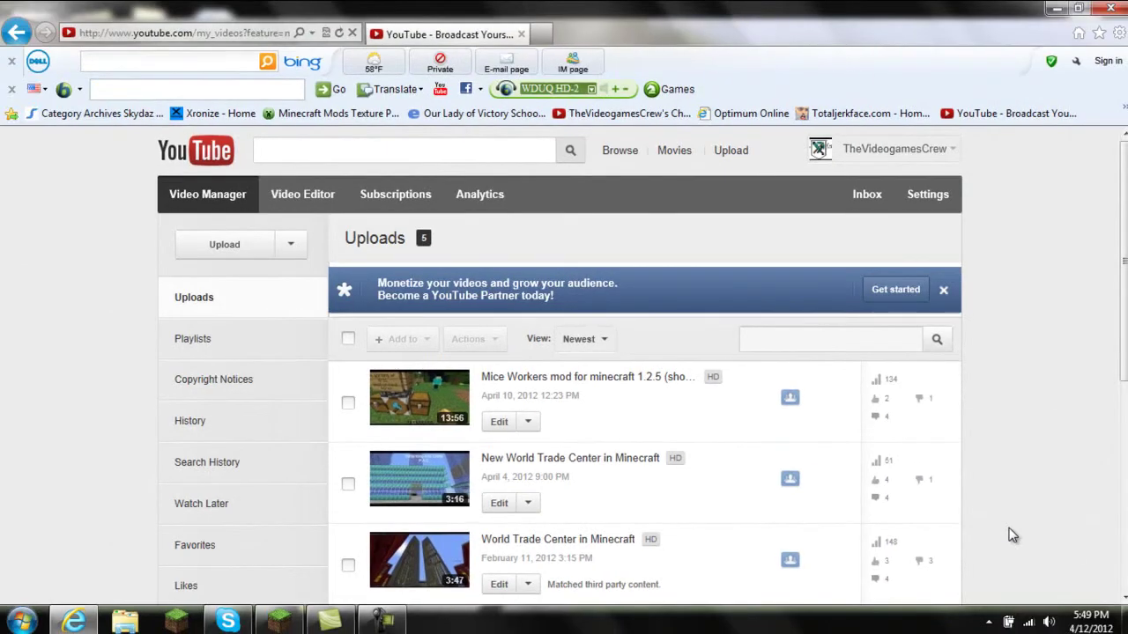
- Minimize the YouTube browser window and return to the Minecraft title screen on the Windows PC
left_click(1055, 8)
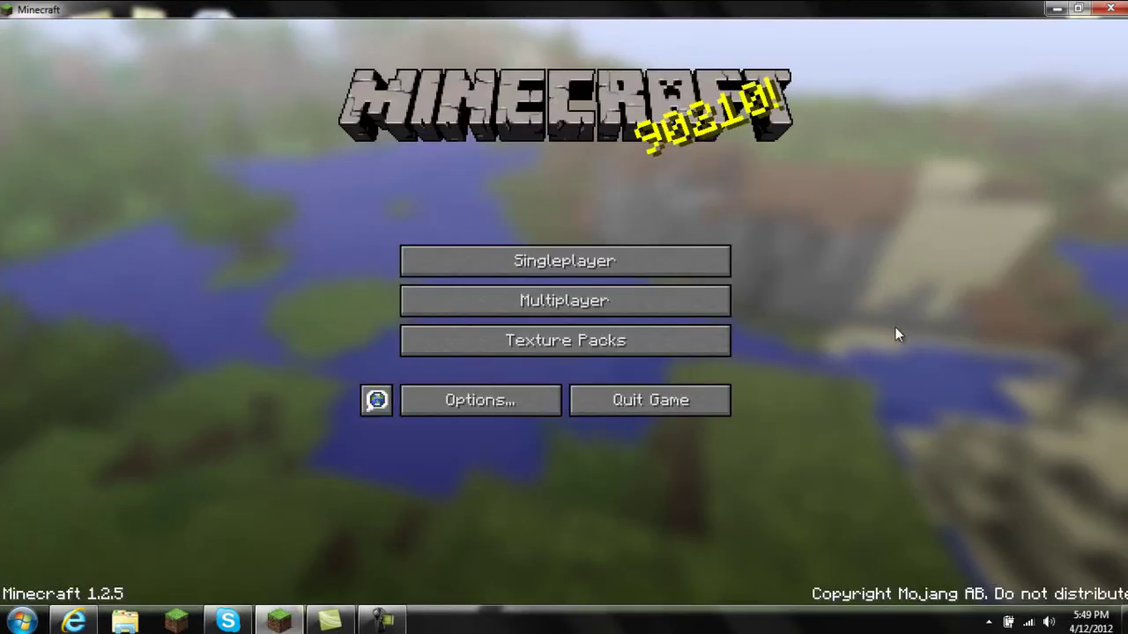